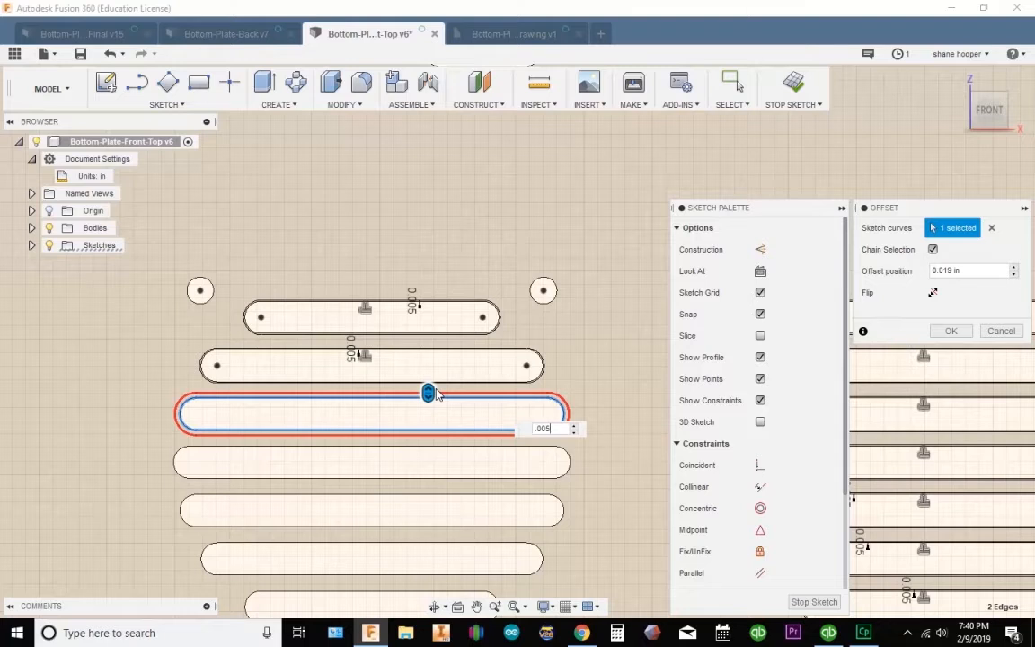
Step: Offset the third, fourth and fifth slot outlines of the unfinished grille outward by 0.005 in
{"action": "key", "text": "Return"}
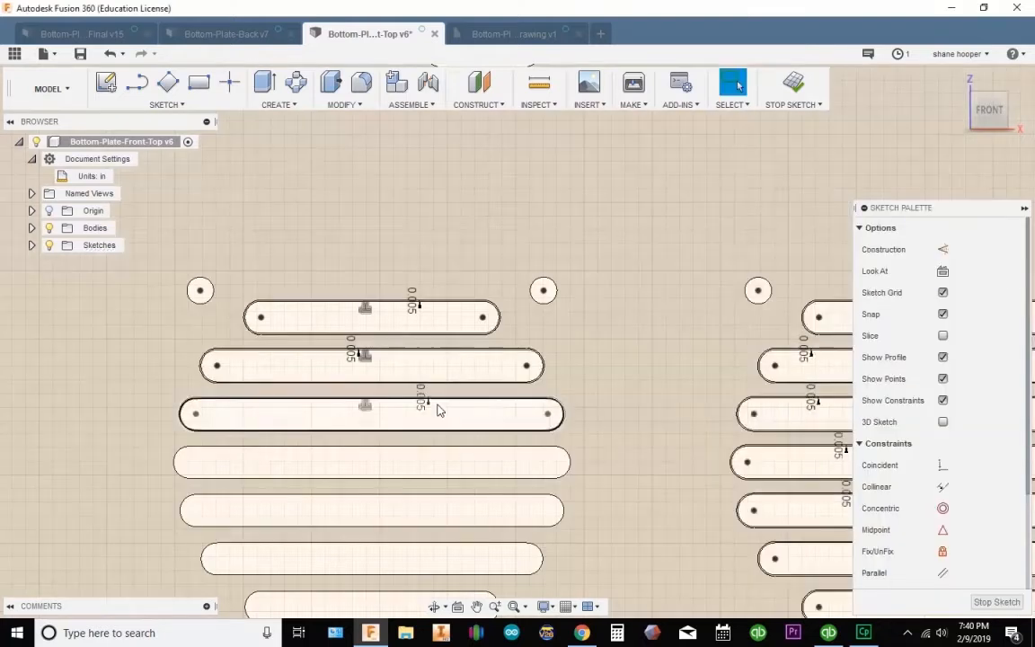
{"action": "key", "text": "o"}
{"action": "left_click", "coordinate": [433, 448]}
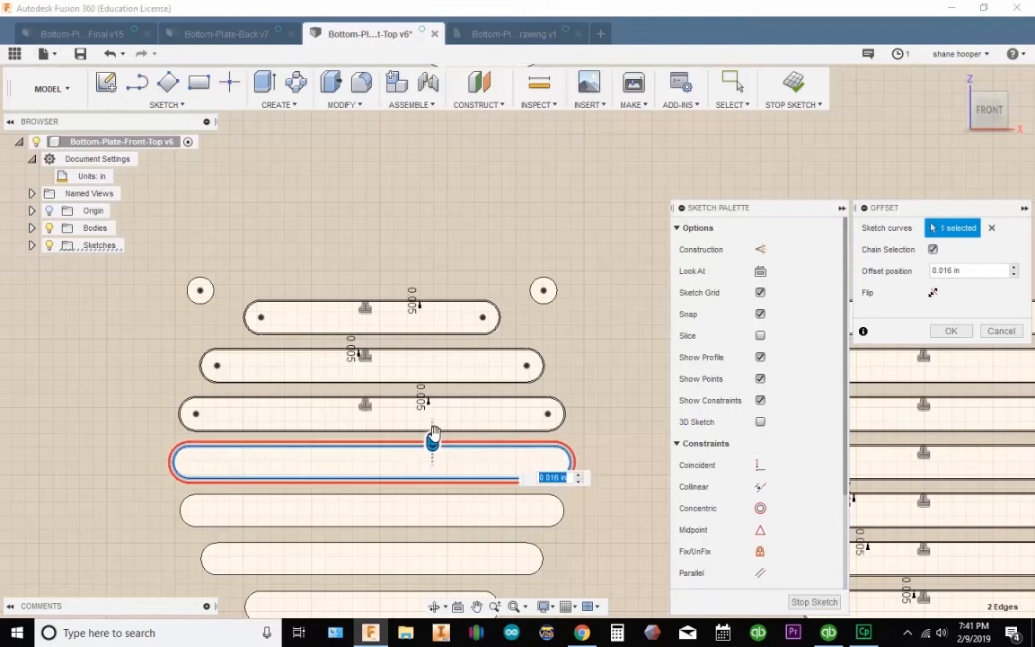
{"action": "key", "text": "Return"}
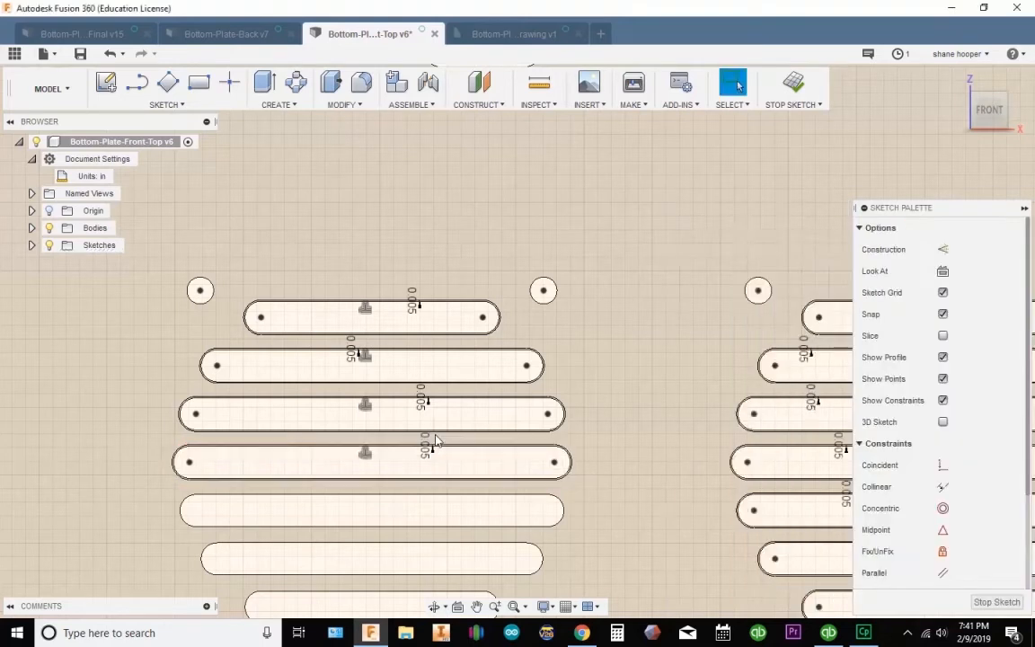
{"action": "key", "text": "o"}
{"action": "left_click", "coordinate": [460, 505]}
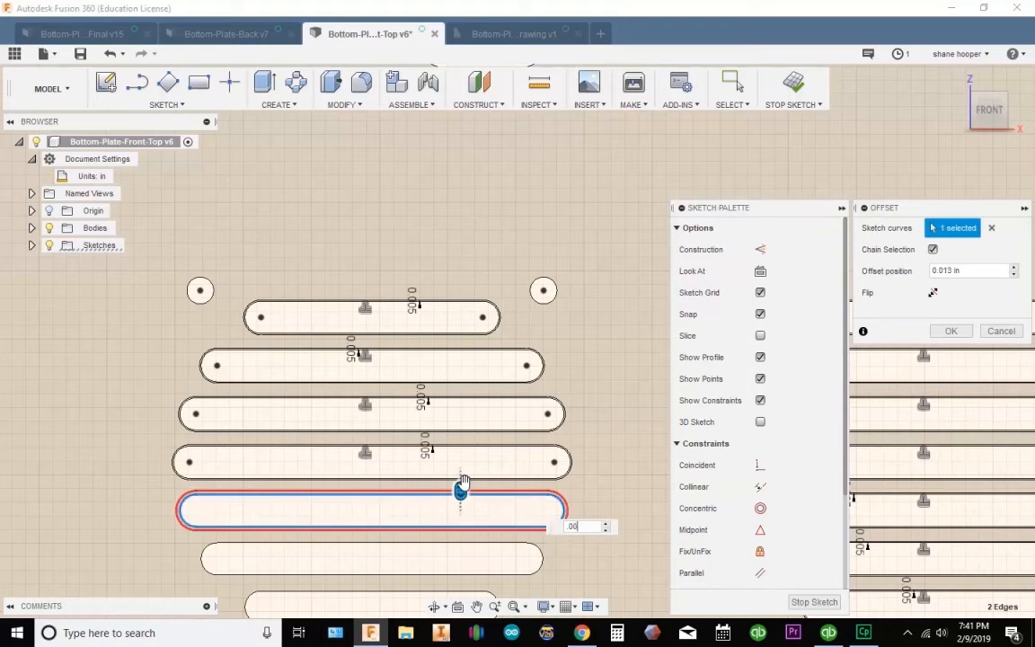
{"action": "key", "text": "Return"}
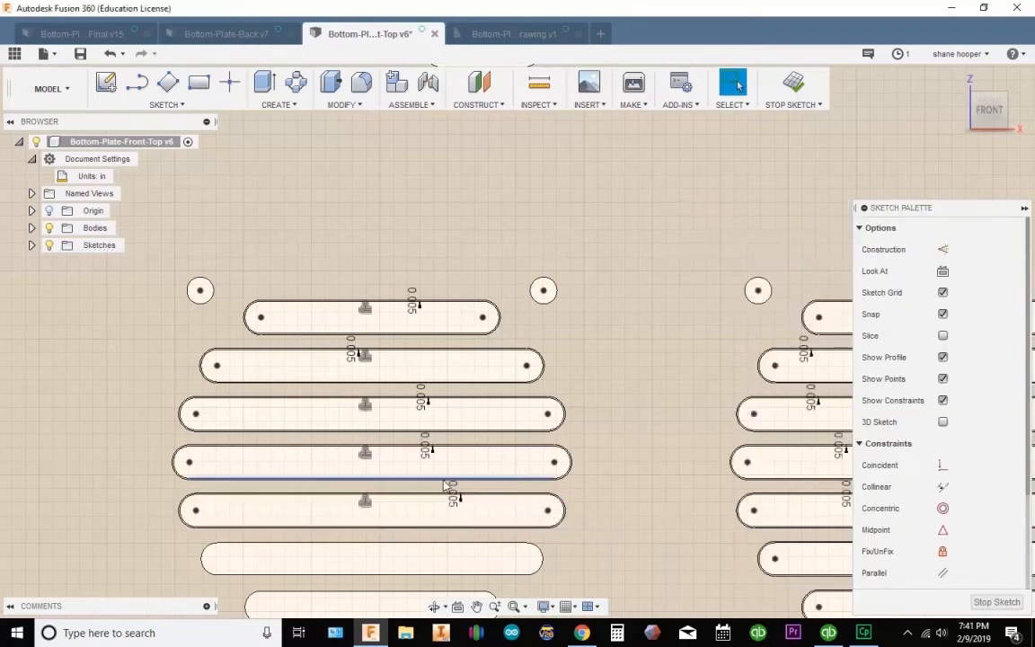
Step: Offset the sixth and seventh slot outlines at the bottom of the same grille outward by 0.005 in
{"action": "key", "text": "o"}
{"action": "left_click", "coordinate": [476, 572]}
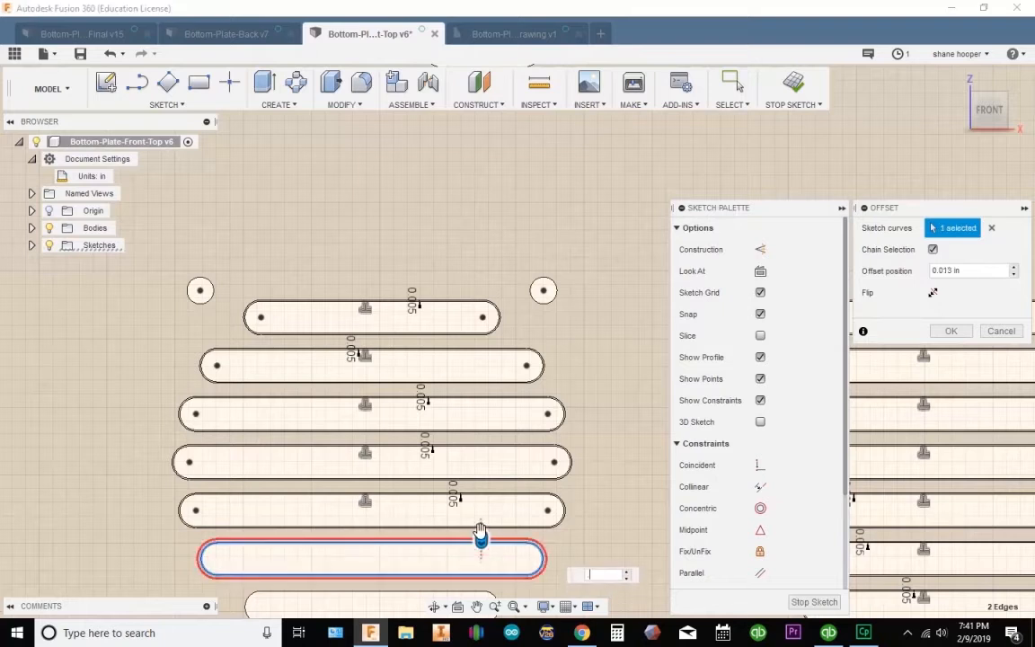
{"action": "key", "text": "Return"}
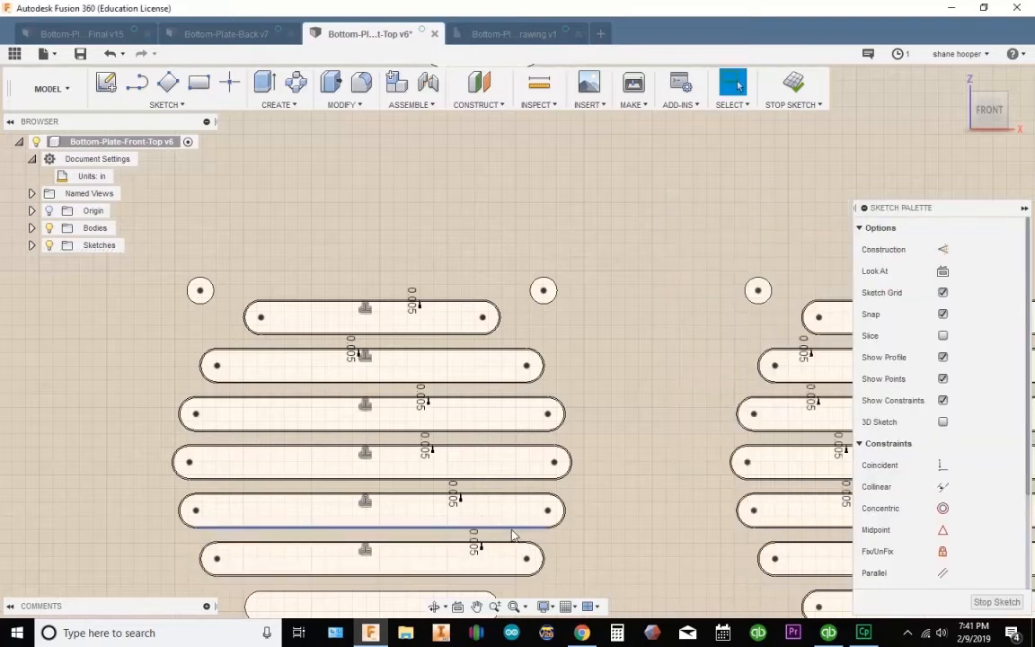
{"action": "middle_click_drag", "start_coordinate": [512, 535], "coordinate": [517, 352]}
{"action": "key", "text": "o"}
{"action": "left_click", "coordinate": [441, 451]}
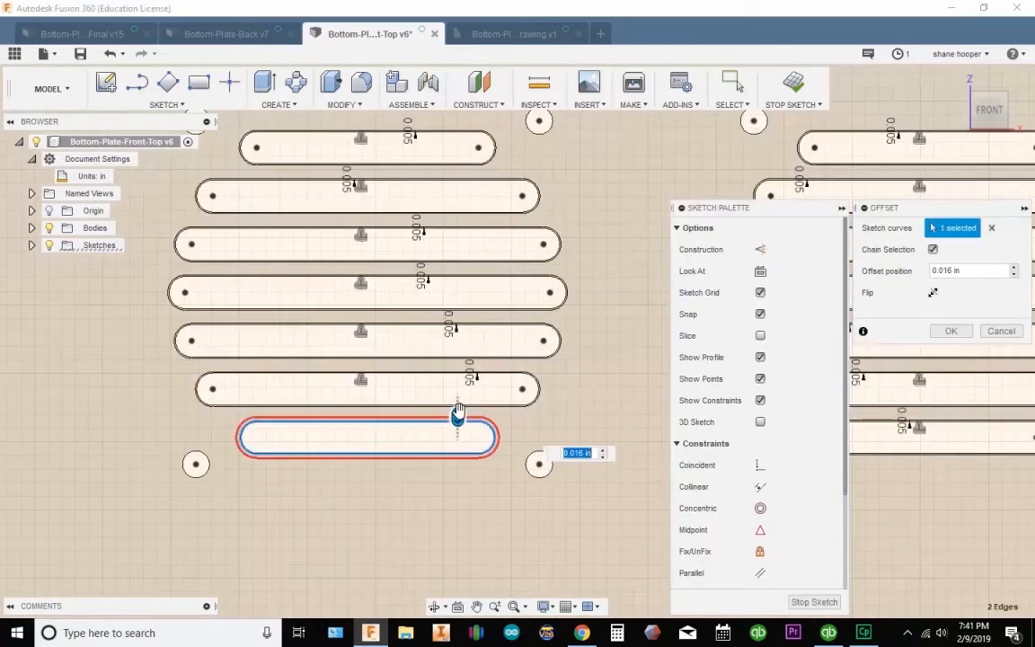
{"action": "key", "text": "Return"}
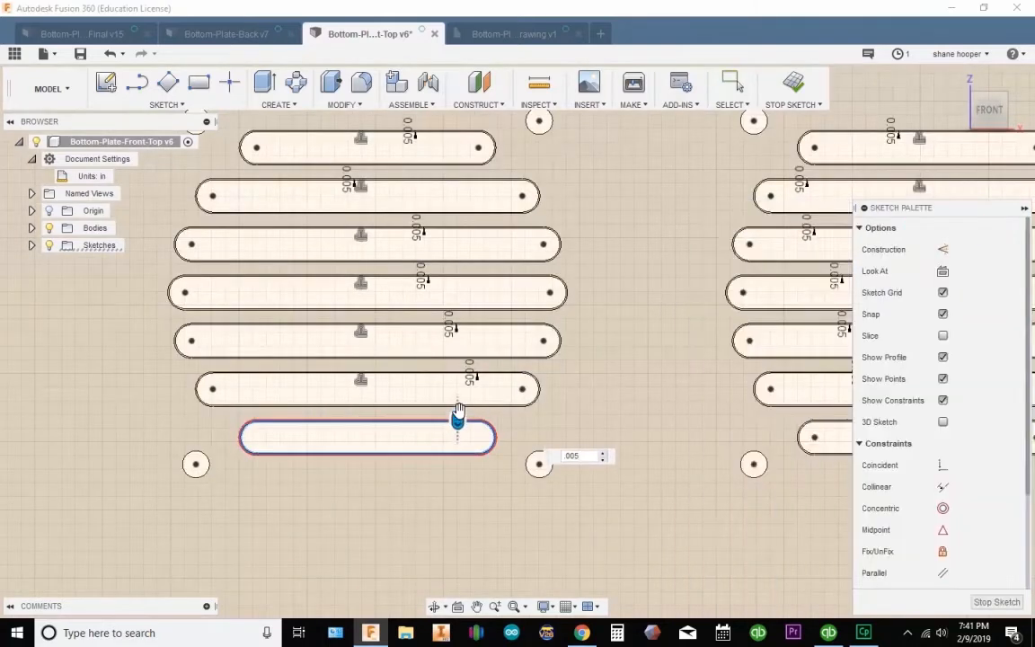
Step: Examine the plate's other pair of slot grilles and compare their outlines with the offset pair
{"action": "scroll", "coordinate": [460, 417], "scroll_direction": "down", "scroll_amount": 2}
{"action": "mouse_move", "coordinate": [601, 434]}
{"action": "middle_mouse_down"}
{"action": "mouse_move", "coordinate": [739, 446]}
{"action": "mouse_move", "coordinate": [1030, 539]}
{"action": "middle_mouse_up"}
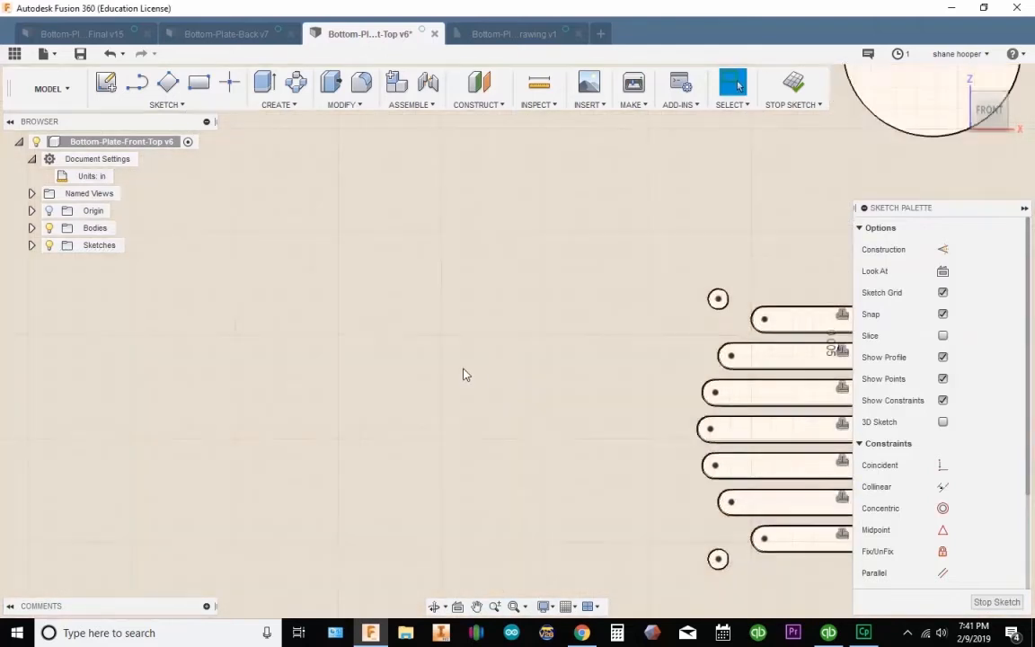
{"action": "scroll", "coordinate": [428, 409], "scroll_direction": "down", "scroll_amount": 4}
{"action": "scroll", "coordinate": [396, 416], "scroll_direction": "down", "scroll_amount": 4}
{"action": "middle_click_drag", "start_coordinate": [390, 420], "coordinate": [853, 466]}
{"action": "scroll", "coordinate": [387, 465], "scroll_direction": "down", "scroll_amount": 3}
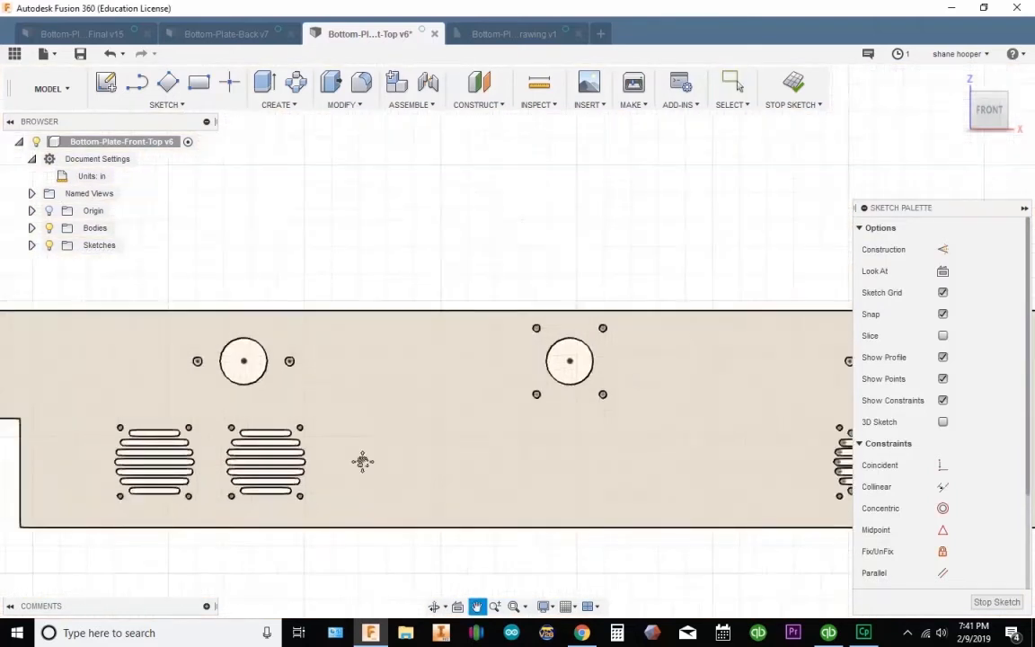
{"action": "middle_click_drag", "start_coordinate": [348, 463], "coordinate": [501, 371]}
{"action": "middle_click_drag", "start_coordinate": [579, 384], "coordinate": [413, 371]}
{"action": "scroll", "coordinate": [514, 370], "scroll_direction": "down", "scroll_amount": 4}
{"action": "middle_click_drag", "start_coordinate": [516, 370], "coordinate": [271, 365]}
{"action": "mouse_move", "coordinate": [445, 373]}
{"action": "middle_mouse_down"}
{"action": "mouse_move", "coordinate": [522, 337]}
{"action": "mouse_move", "coordinate": [564, 344]}
{"action": "middle_mouse_up"}
{"action": "scroll", "coordinate": [207, 323], "scroll_direction": "up", "scroll_amount": 3}
{"action": "scroll", "coordinate": [185, 314], "scroll_direction": "up", "scroll_amount": 3}
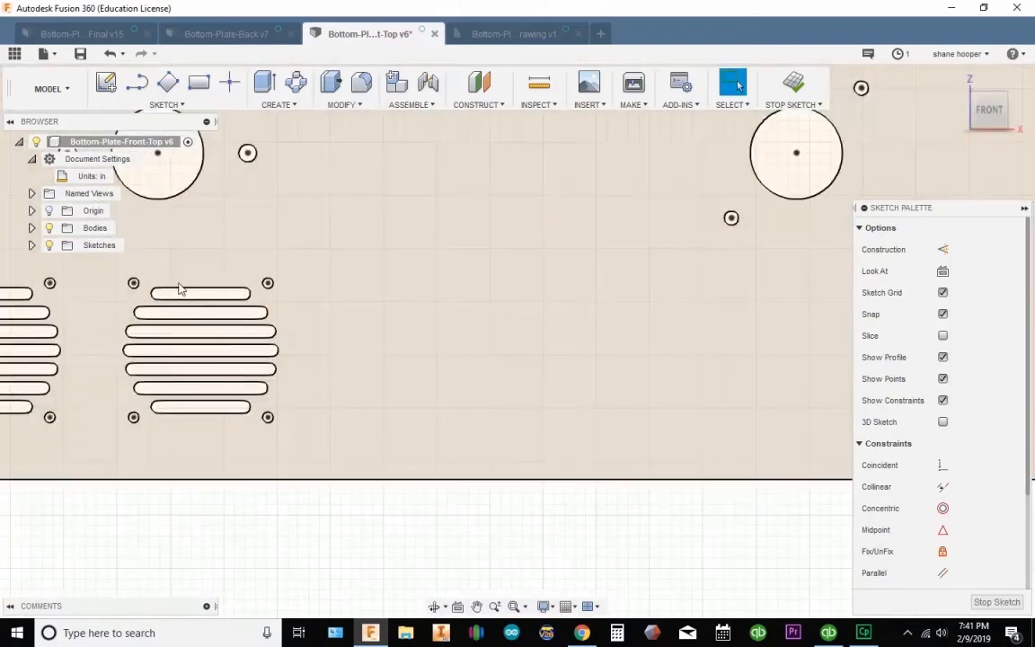
{"action": "mouse_move", "coordinate": [207, 301]}
{"action": "middle_mouse_down"}
{"action": "mouse_move", "coordinate": [376, 272]}
{"action": "mouse_move", "coordinate": [485, 352]}
{"action": "middle_mouse_up"}
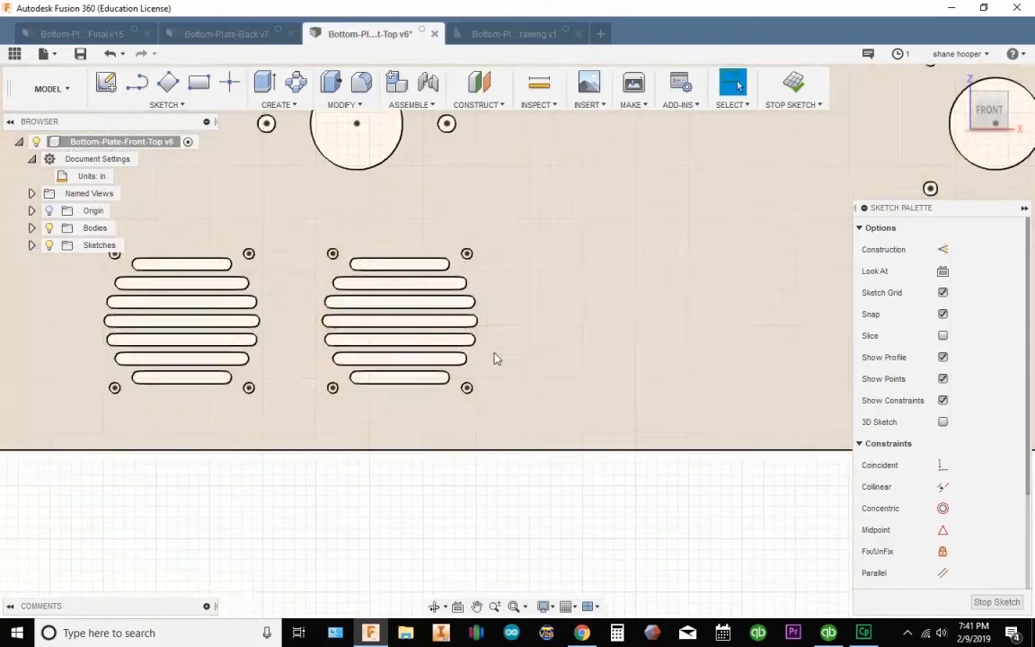
Step: Draw a vertical construction line downward from the midpoint of the plate's bottom edge
{"action": "scroll", "coordinate": [564, 365], "scroll_direction": "down", "scroll_amount": 5}
{"action": "middle_click_drag", "start_coordinate": [714, 382], "coordinate": [538, 363]}
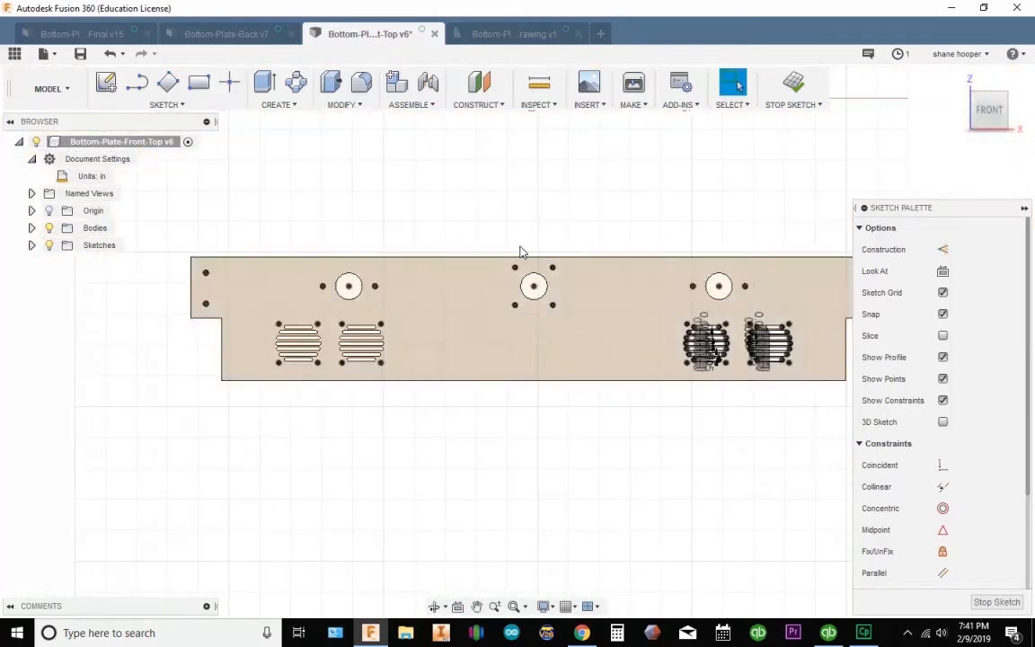
{"action": "key", "text": "l"}
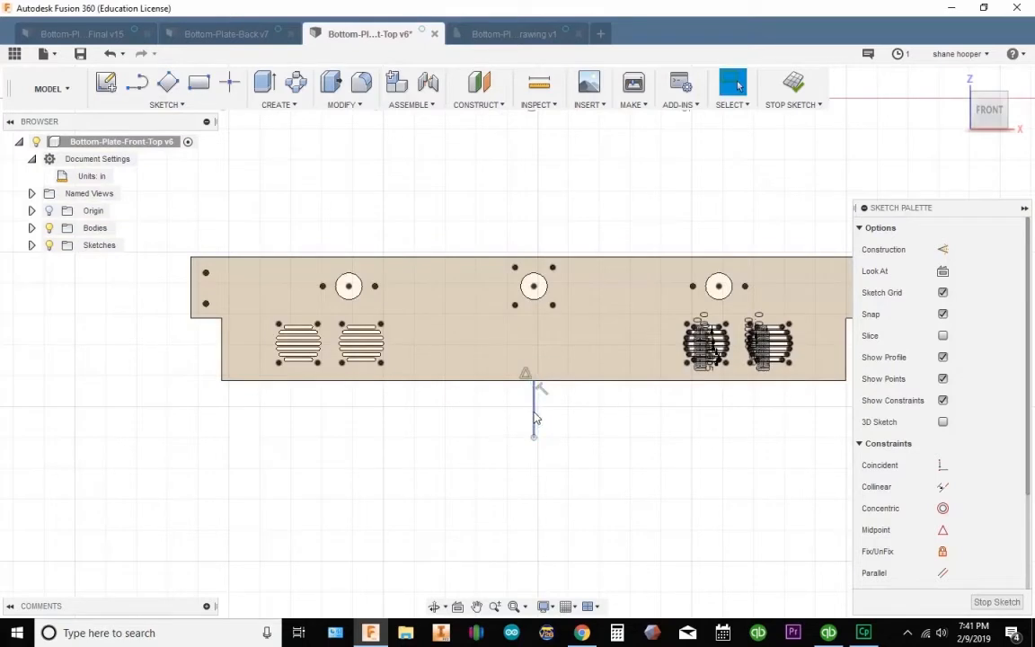
{"action": "middle_click_drag", "start_coordinate": [745, 399], "coordinate": [564, 443]}
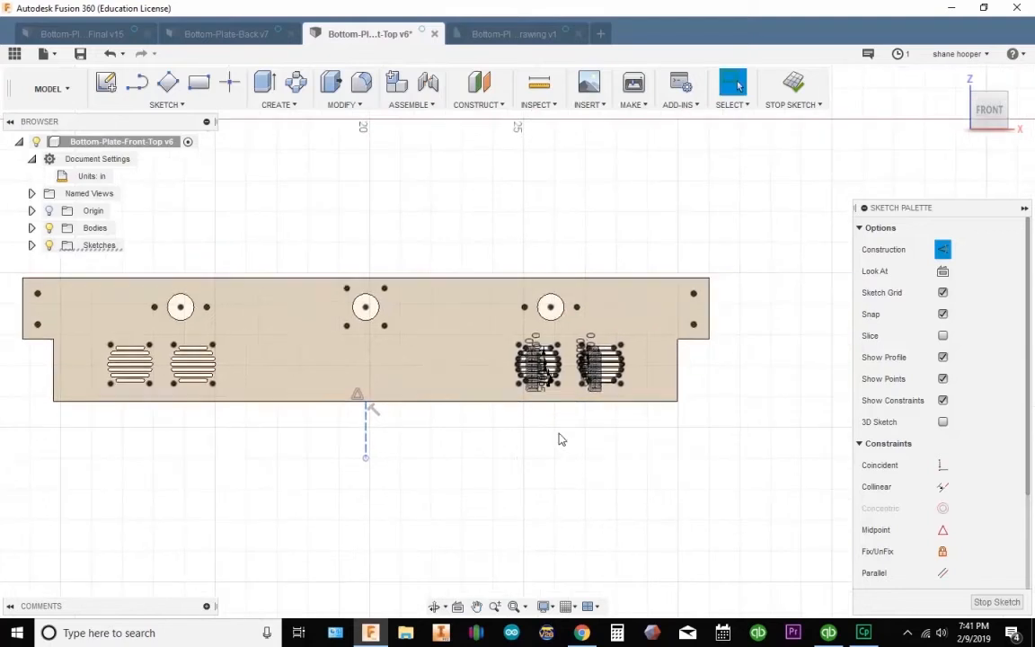
Step: Start a sketch Mirror for the two slot grilles on the right half of the plate
{"action": "scroll", "coordinate": [564, 443], "scroll_direction": "up", "scroll_amount": 5}
{"action": "middle_click_drag", "start_coordinate": [518, 413], "coordinate": [404, 407]}
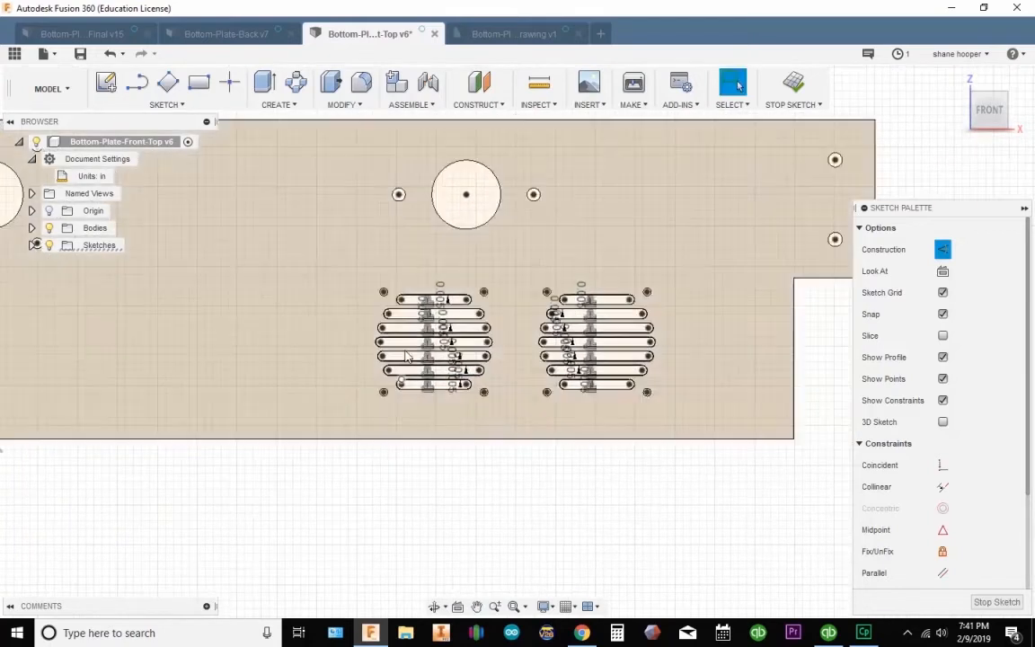
{"action": "scroll", "coordinate": [390, 319], "scroll_direction": "up", "scroll_amount": 5}
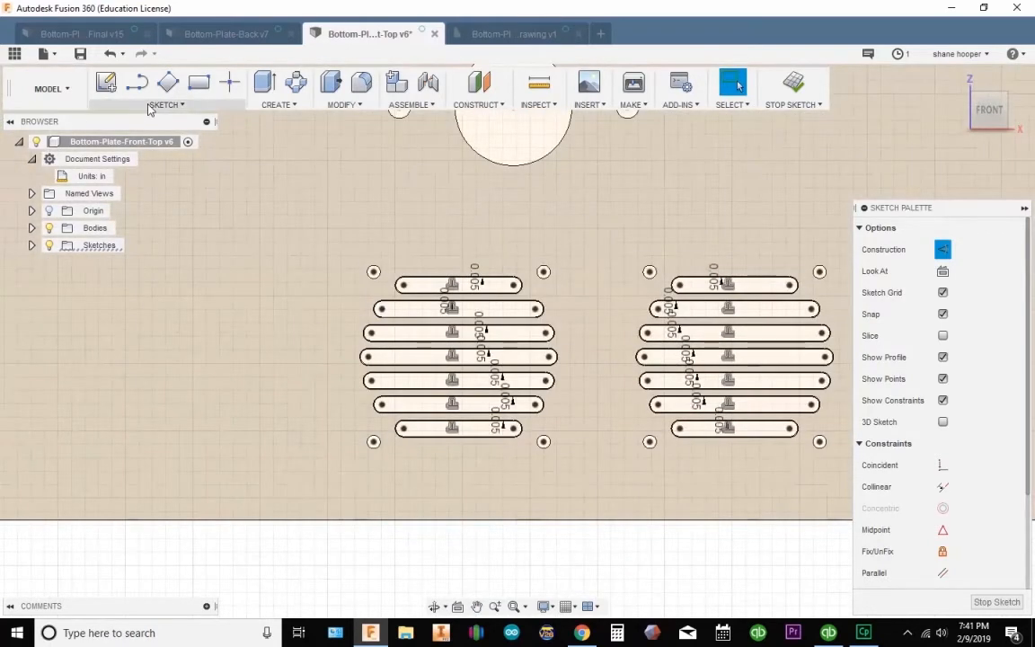
{"action": "left_click", "coordinate": [153, 105]}
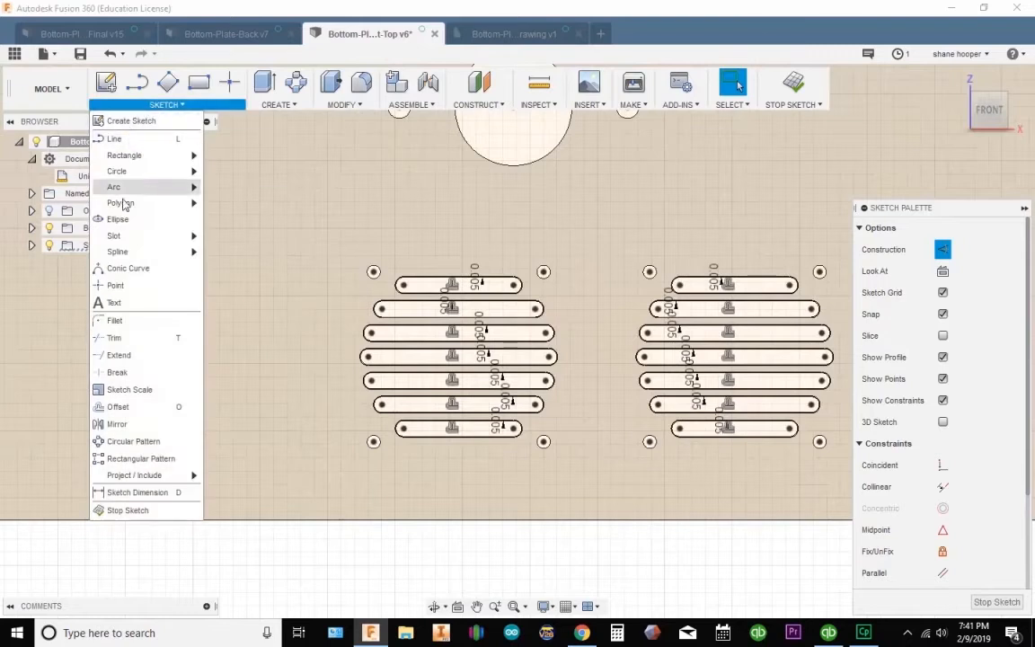
{"action": "left_click", "coordinate": [137, 423]}
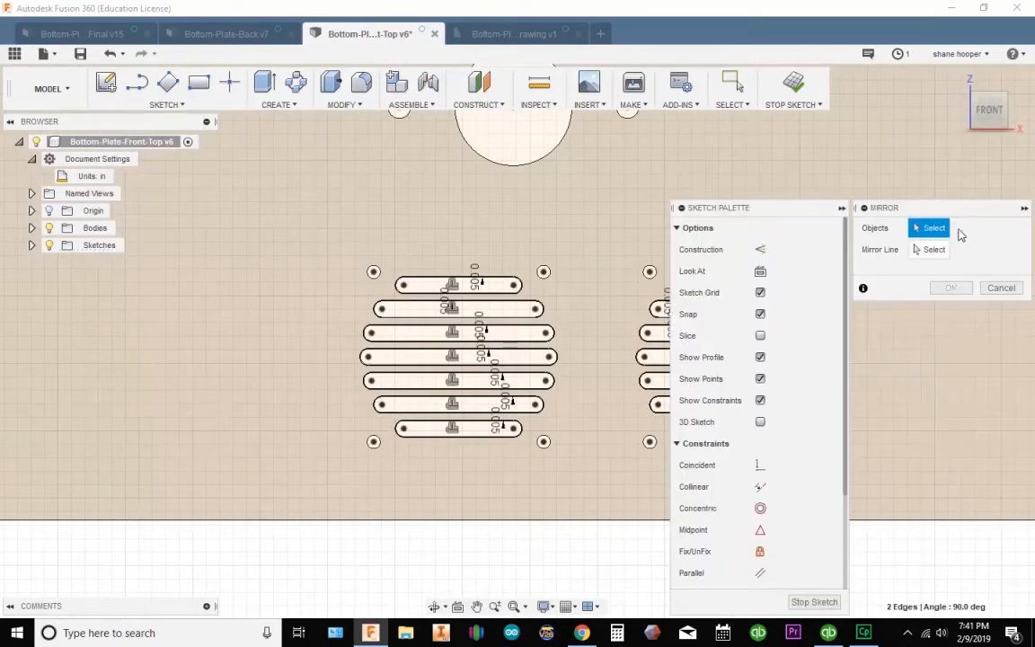
{"action": "scroll", "coordinate": [484, 266], "scroll_direction": "up", "scroll_amount": 3}
{"action": "scroll", "coordinate": [337, 266], "scroll_direction": "down", "scroll_amount": 2}
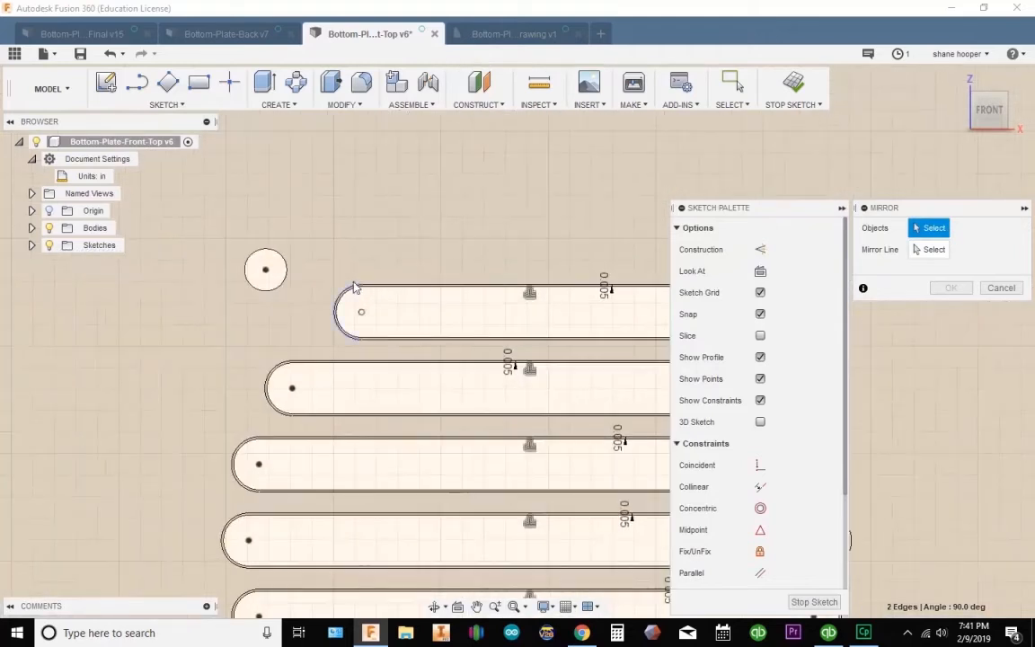
{"action": "scroll", "coordinate": [332, 276], "scroll_direction": "down", "scroll_amount": 2}
{"action": "left_click_drag", "start_coordinate": [288, 238], "coordinate": [728, 437]}
{"action": "scroll", "coordinate": [551, 378], "scroll_direction": "down", "scroll_amount": 2}
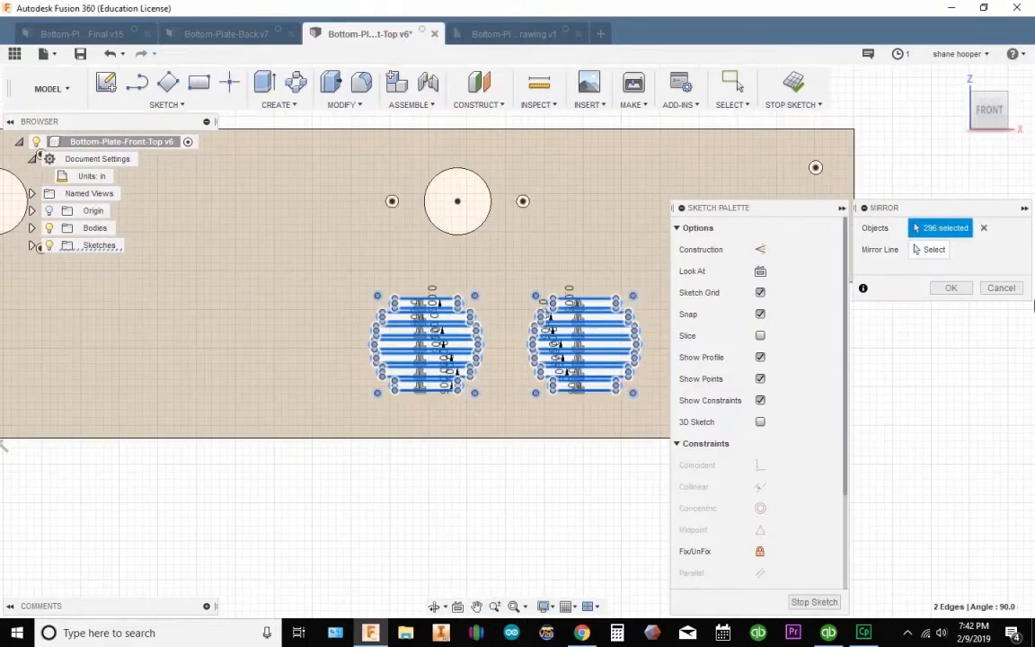
{"action": "left_click", "coordinate": [984, 229]}
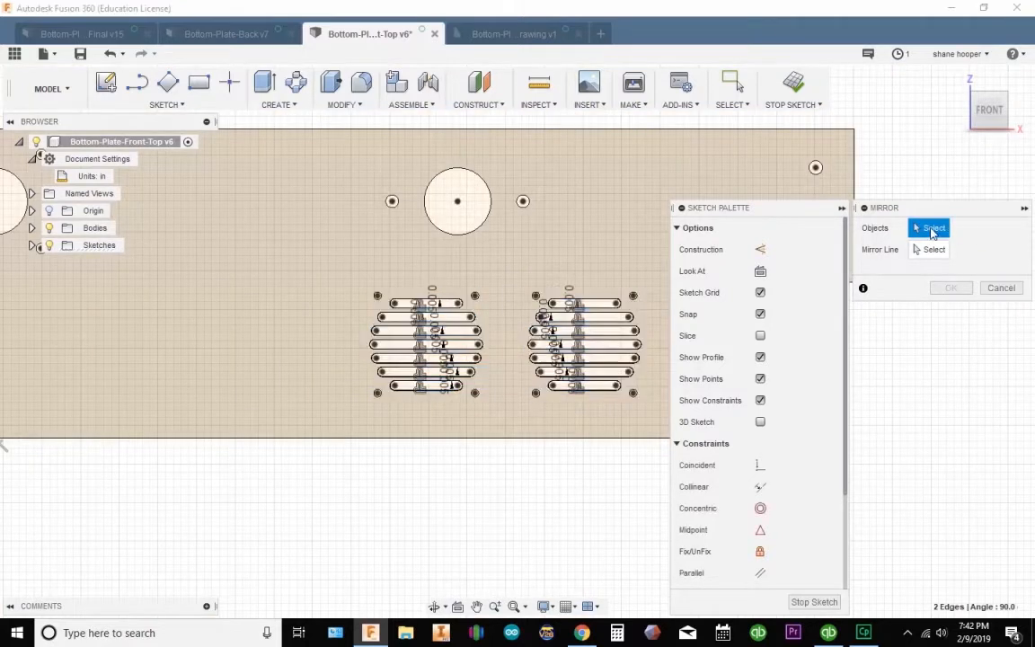
{"action": "scroll", "coordinate": [377, 312], "scroll_direction": "up", "scroll_amount": 4}
{"action": "scroll", "coordinate": [434, 312], "scroll_direction": "up", "scroll_amount": 2}
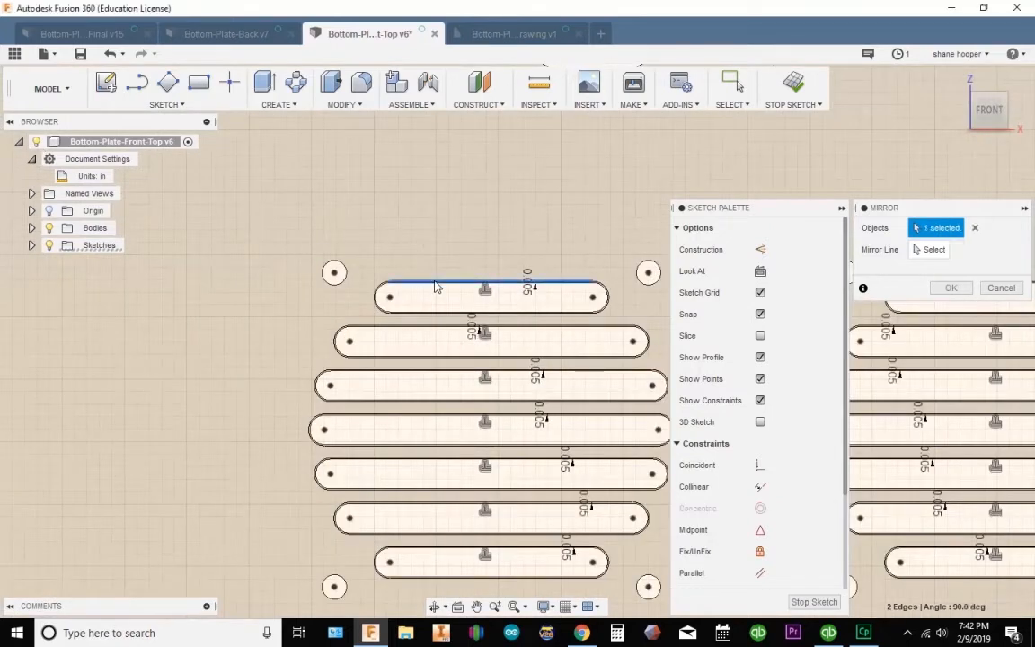
{"action": "scroll", "coordinate": [584, 386], "scroll_direction": "down", "scroll_amount": 4}
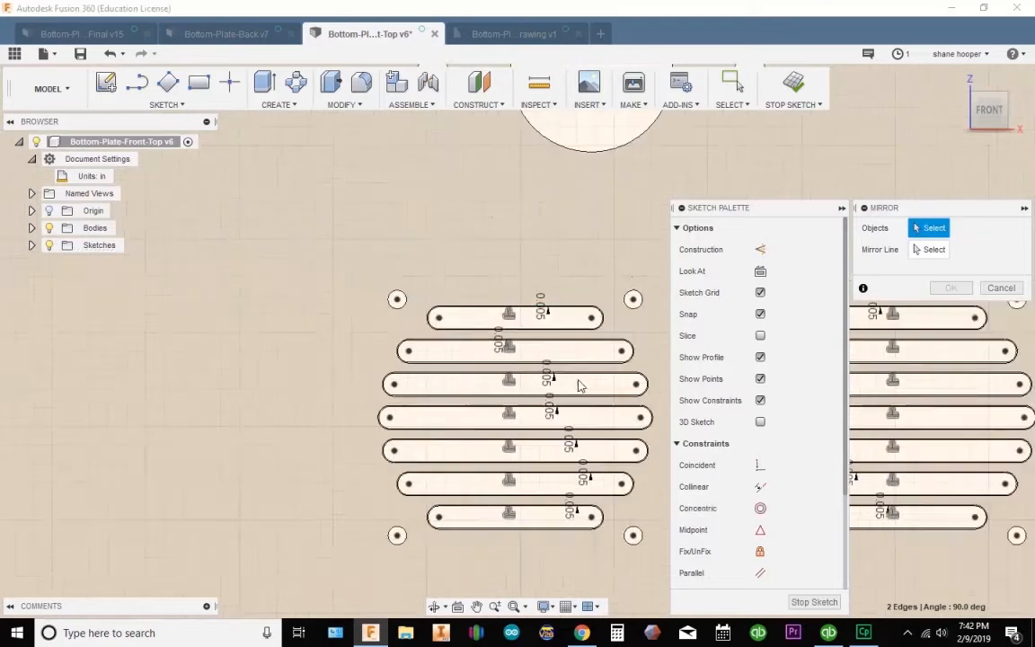
{"action": "scroll", "coordinate": [454, 337], "scroll_direction": "down", "scroll_amount": 2}
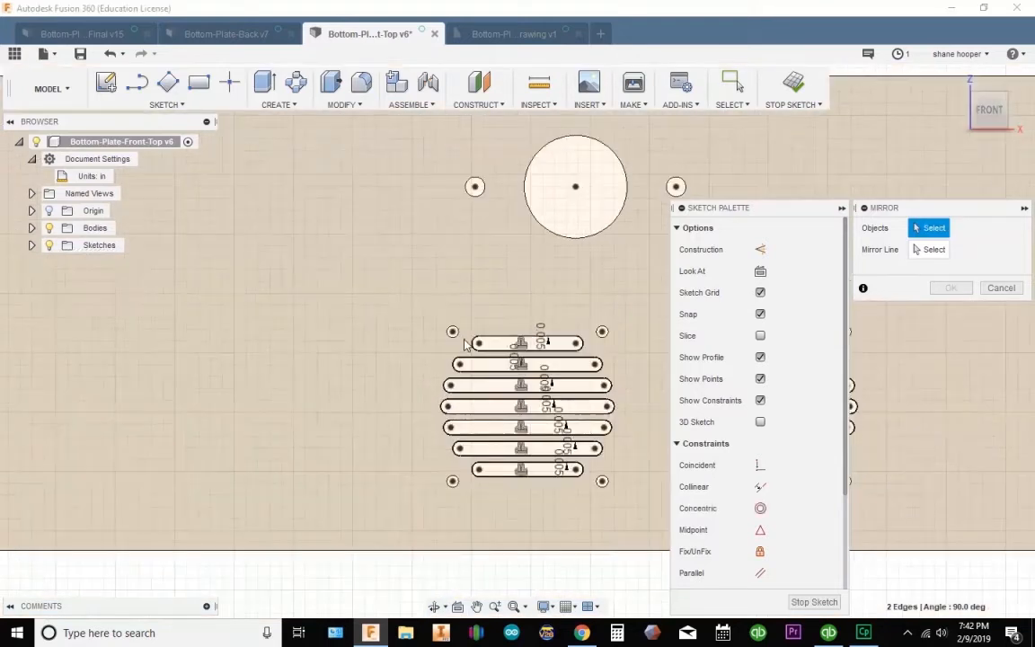
{"action": "scroll", "coordinate": [460, 347], "scroll_direction": "down", "scroll_amount": 1}
{"action": "left_click_drag", "start_coordinate": [418, 315], "coordinate": [596, 459]}
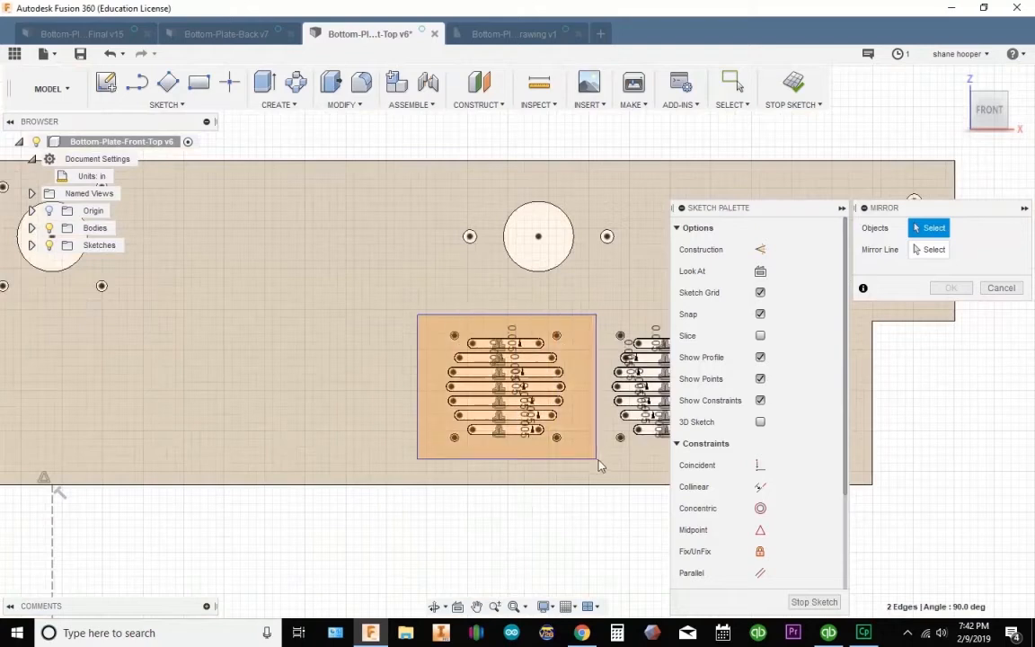
Step: Mirror both offset slot grilles and their corner holes about the vertical construction line onto the plate's left half, and check the mirrored outlines
{"action": "scroll", "coordinate": [444, 367], "scroll_direction": "down", "scroll_amount": 5}
{"action": "mouse_move", "coordinate": [458, 373]}
{"action": "middle_mouse_down"}
{"action": "mouse_move", "coordinate": [382, 369]}
{"action": "mouse_move", "coordinate": [312, 328]}
{"action": "mouse_move", "coordinate": [268, 326]}
{"action": "middle_mouse_up"}
{"action": "scroll", "coordinate": [336, 341], "scroll_direction": "up", "scroll_amount": 4}
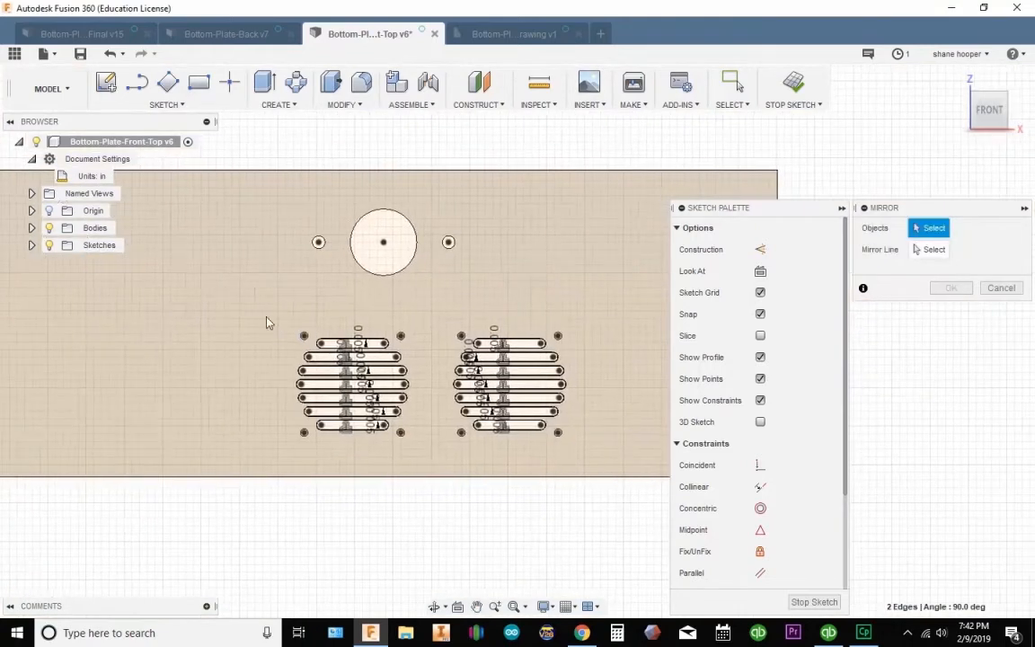
{"action": "left_click_drag", "start_coordinate": [398, 432], "coordinate": [619, 460]}
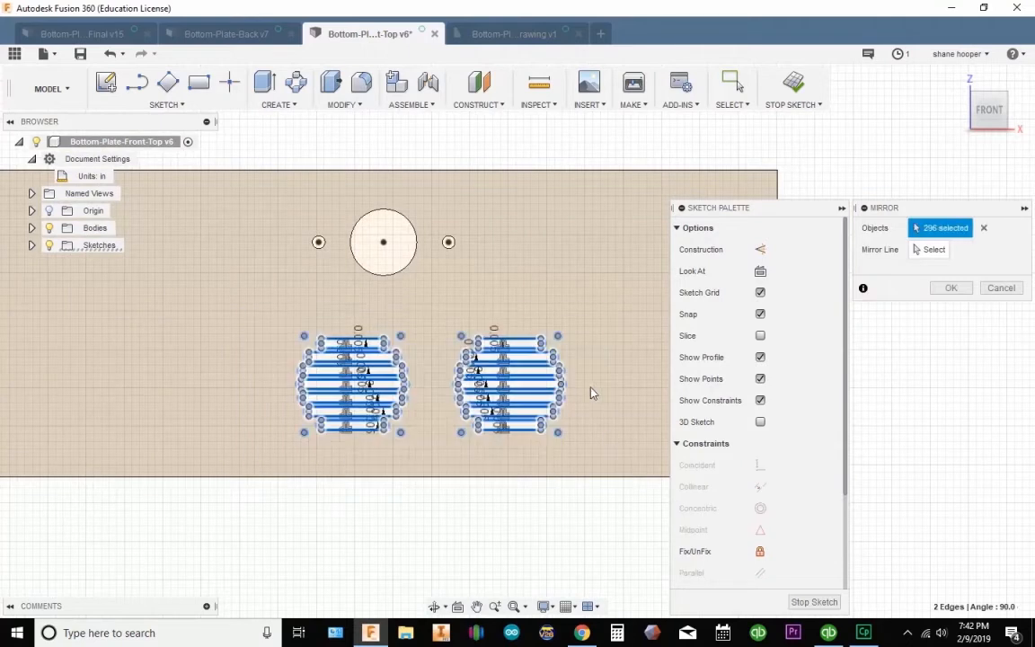
{"action": "scroll", "coordinate": [588, 390], "scroll_direction": "up", "scroll_amount": 2}
{"action": "scroll", "coordinate": [589, 389], "scroll_direction": "up", "scroll_amount": 2}
{"action": "scroll", "coordinate": [575, 397], "scroll_direction": "up", "scroll_amount": 5}
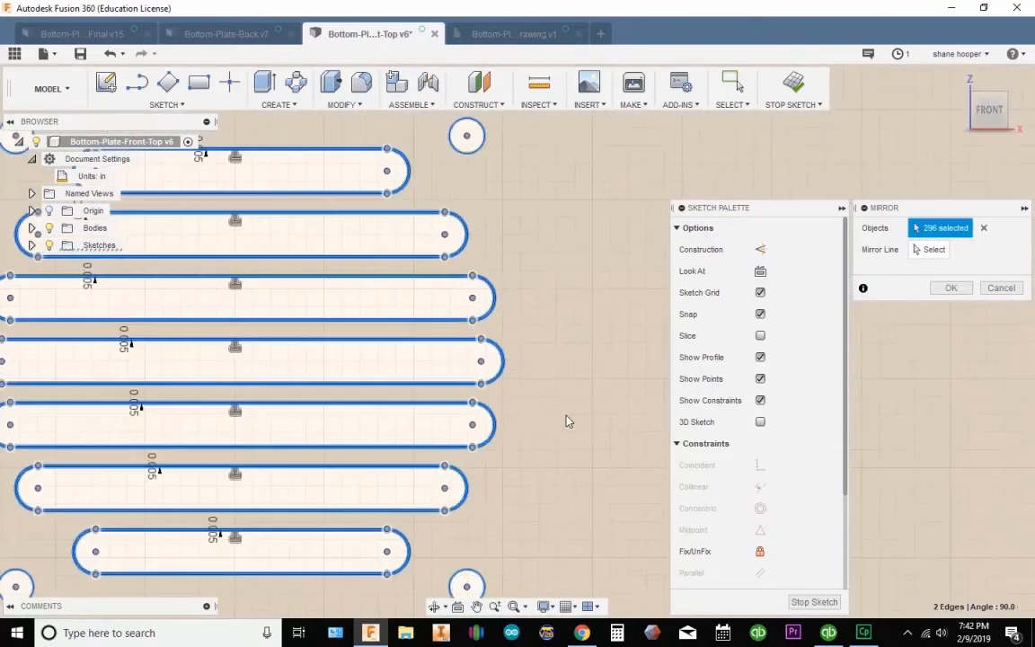
{"action": "scroll", "coordinate": [552, 434], "scroll_direction": "down", "scroll_amount": 5}
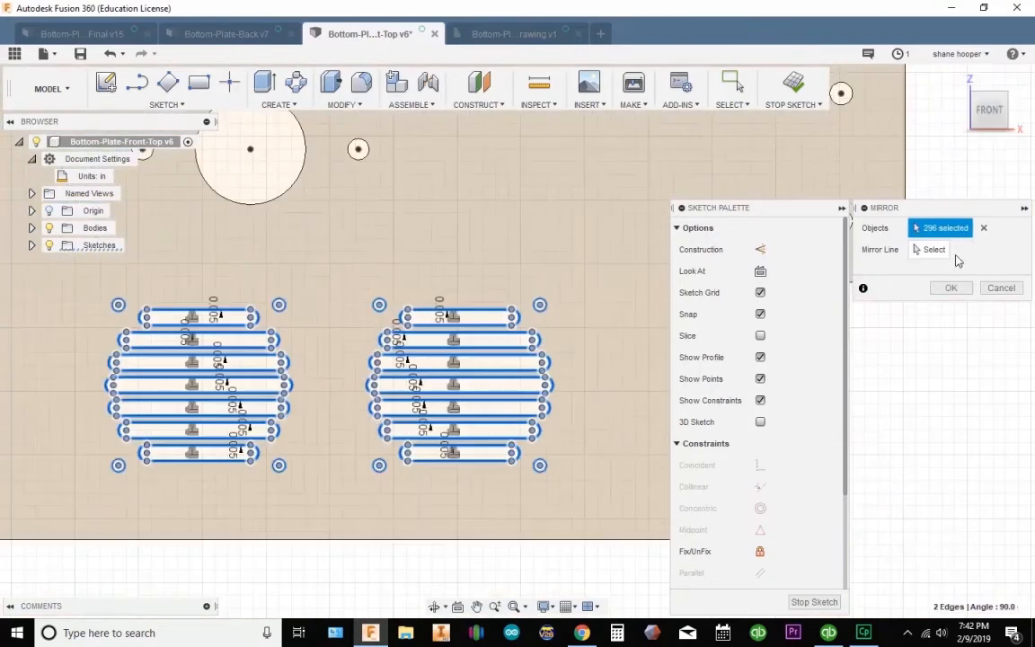
{"action": "mouse_move", "coordinate": [474, 366]}
{"action": "middle_mouse_down"}
{"action": "mouse_move", "coordinate": [1003, 347]}
{"action": "mouse_move", "coordinate": [1028, 336]}
{"action": "middle_mouse_up"}
{"action": "scroll", "coordinate": [347, 424], "scroll_direction": "down", "scroll_amount": 4}
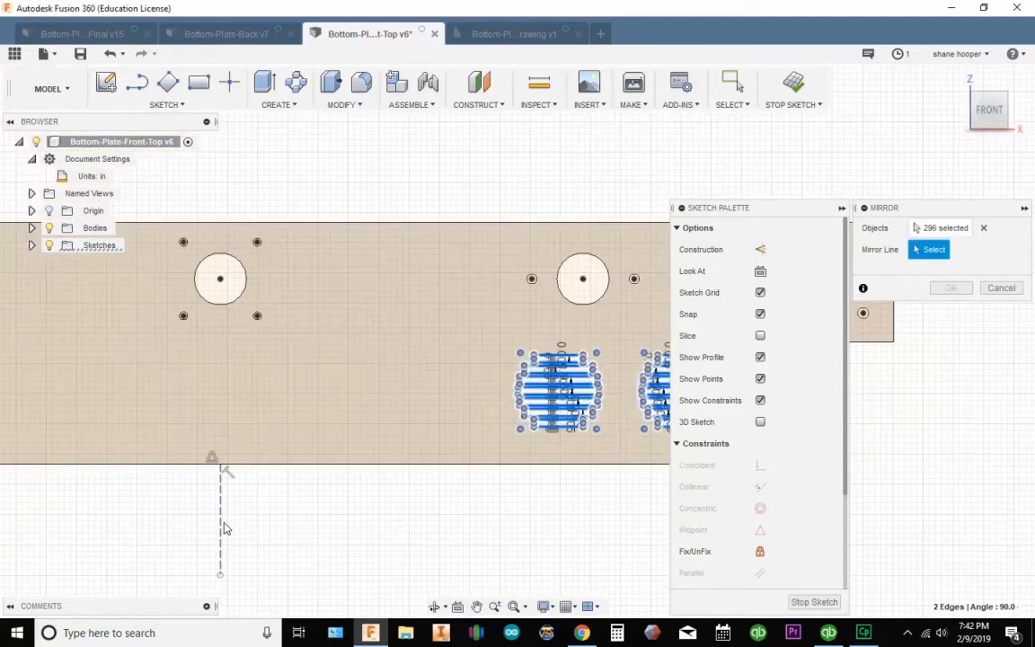
{"action": "mouse_move", "coordinate": [409, 416]}
{"action": "middle_mouse_down"}
{"action": "mouse_move", "coordinate": [568, 374]}
{"action": "mouse_move", "coordinate": [929, 334]}
{"action": "middle_mouse_up"}
{"action": "scroll", "coordinate": [396, 325], "scroll_direction": "up", "scroll_amount": 5}
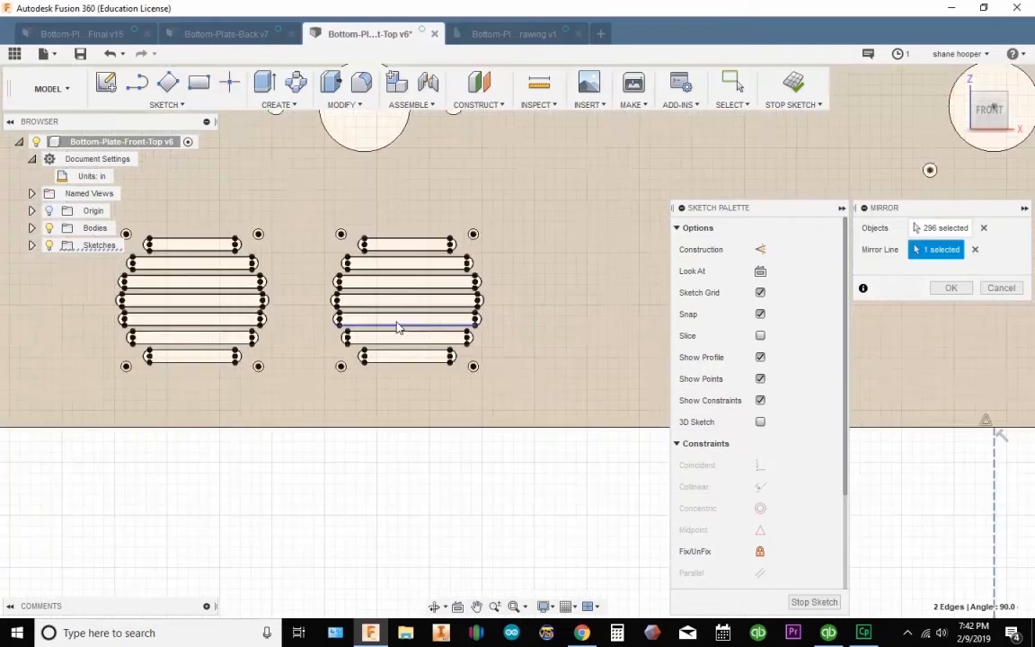
{"action": "scroll", "coordinate": [406, 325], "scroll_direction": "up", "scroll_amount": 4}
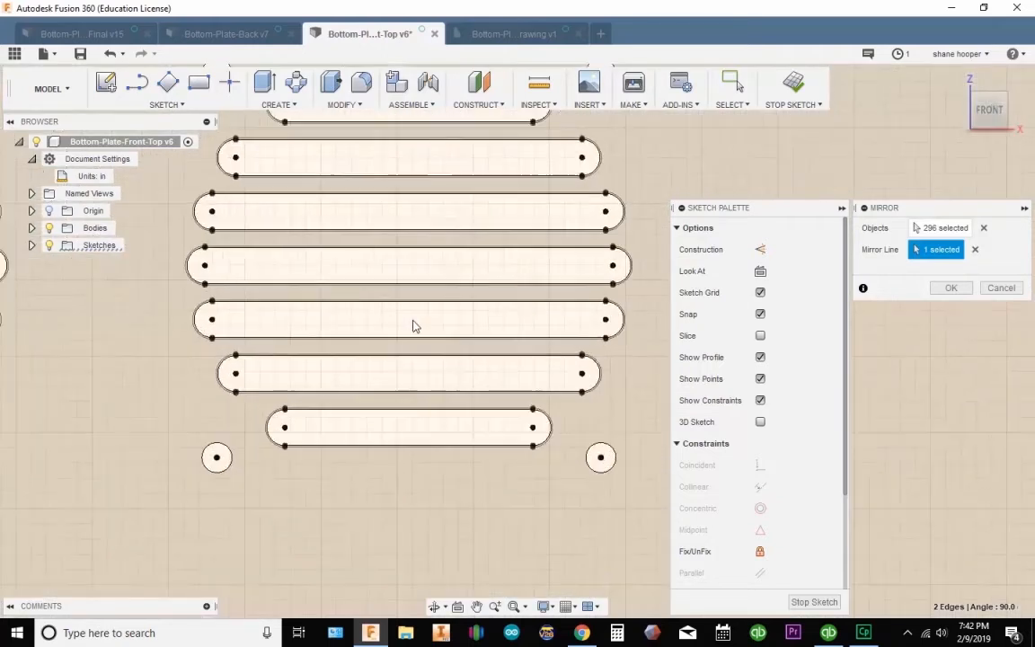
{"action": "middle_click_drag", "start_coordinate": [411, 325], "coordinate": [755, 413]}
{"action": "scroll", "coordinate": [363, 374], "scroll_direction": "down", "scroll_amount": 5}
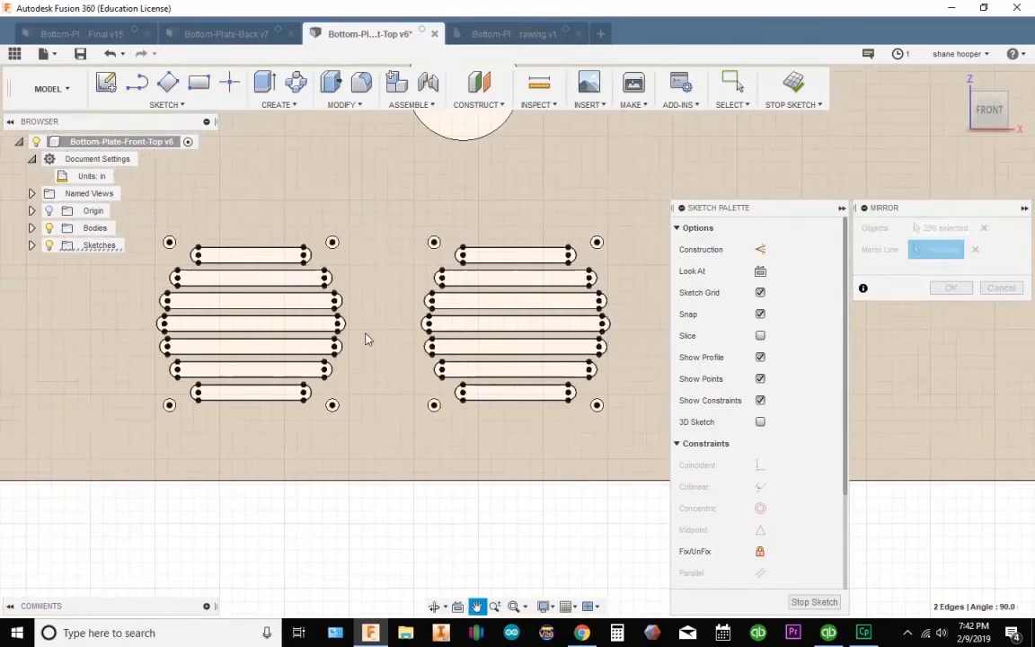
Step: Apply the sketch mirror to the selected slot grilles and inspect the mirrored slot outlines on the plate's left half
{"action": "scroll", "coordinate": [537, 348], "scroll_direction": "up", "scroll_amount": 1}
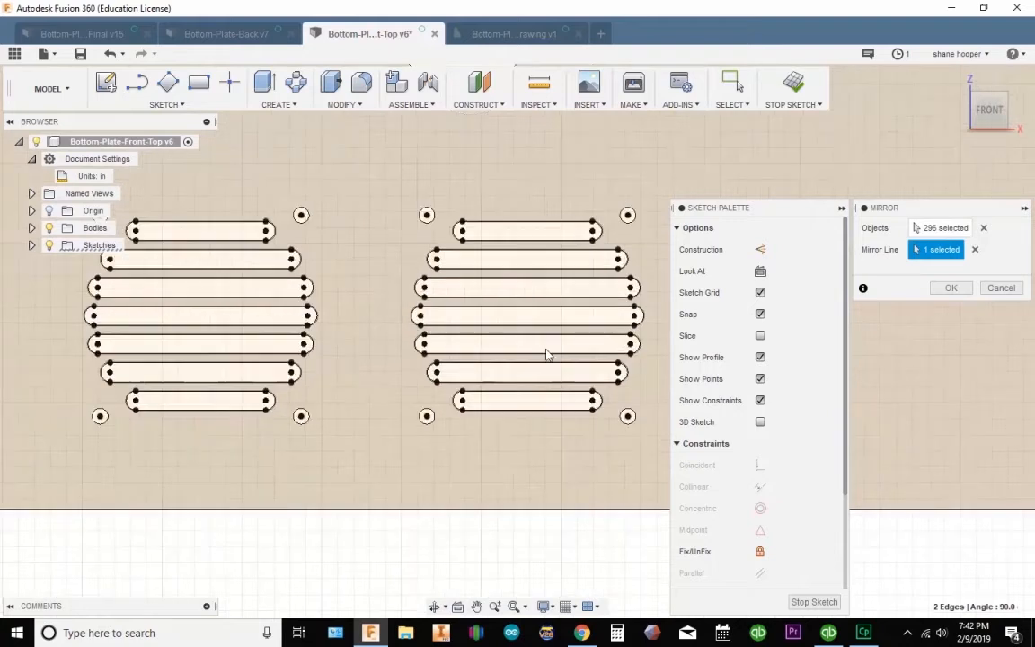
{"action": "middle_click_drag", "start_coordinate": [545, 353], "coordinate": [513, 334]}
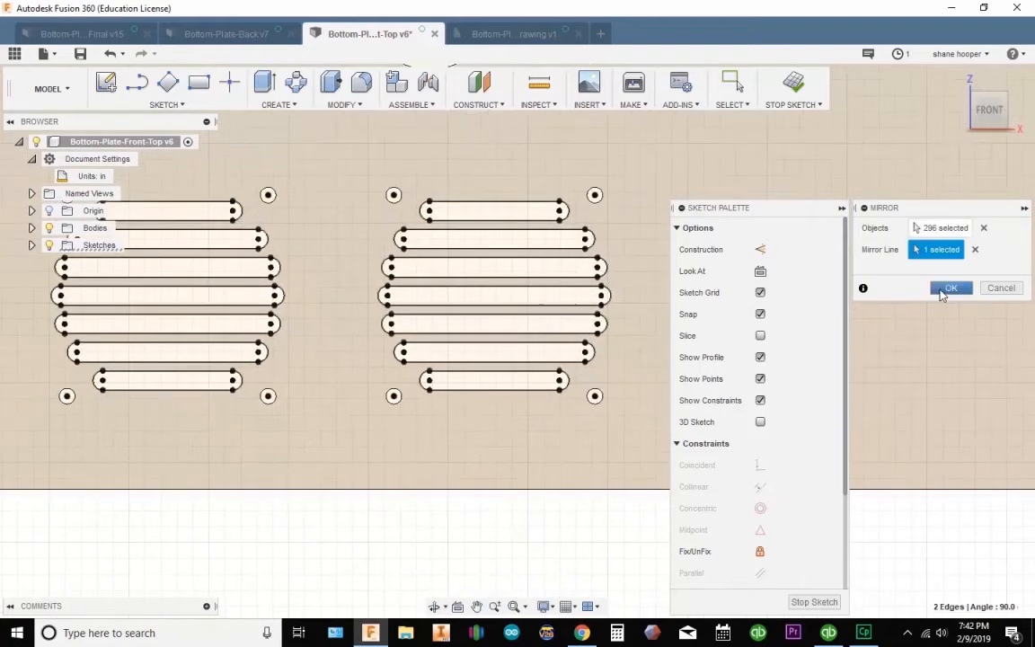
{"action": "left_click", "coordinate": [944, 289]}
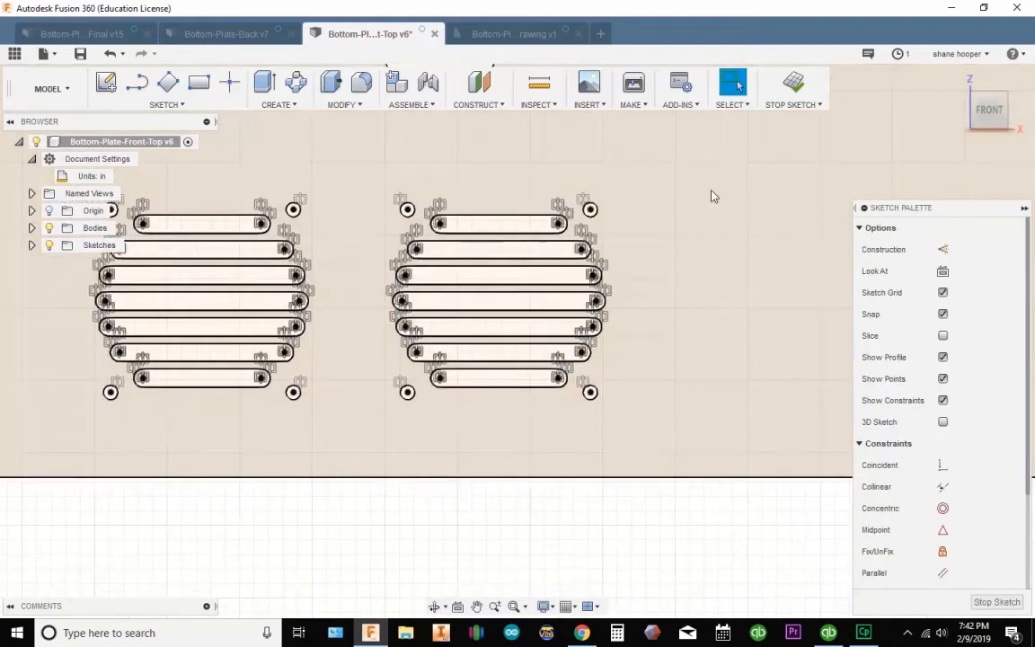
{"action": "left_click", "coordinate": [712, 196]}
{"action": "scroll", "coordinate": [478, 249], "scroll_direction": "up", "scroll_amount": 5}
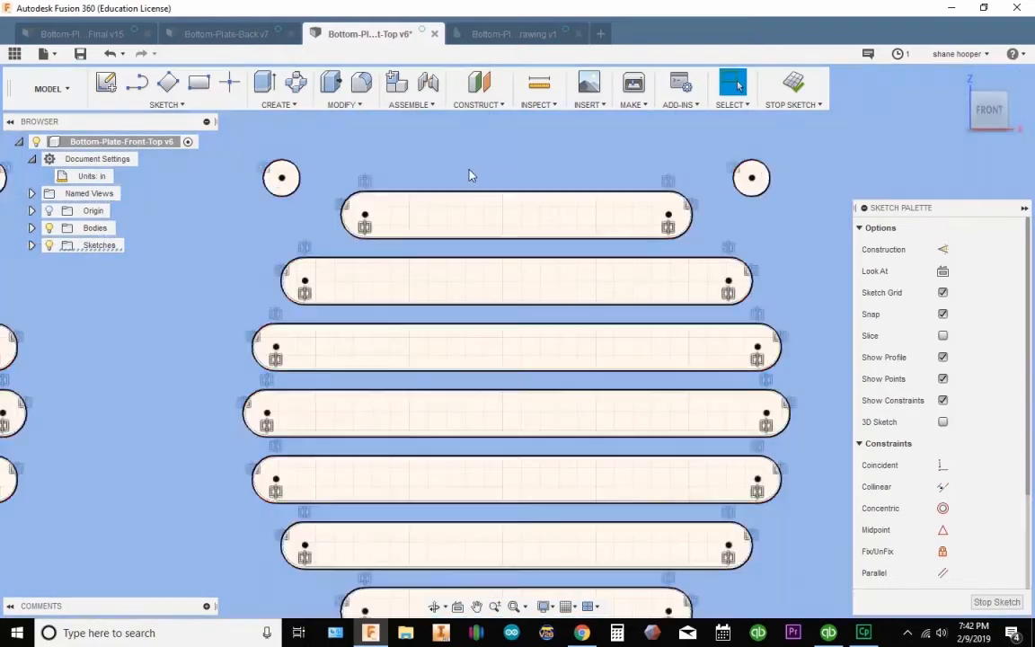
{"action": "scroll", "coordinate": [520, 236], "scroll_direction": "up", "scroll_amount": 2}
{"action": "scroll", "coordinate": [431, 332], "scroll_direction": "down", "scroll_amount": 8}
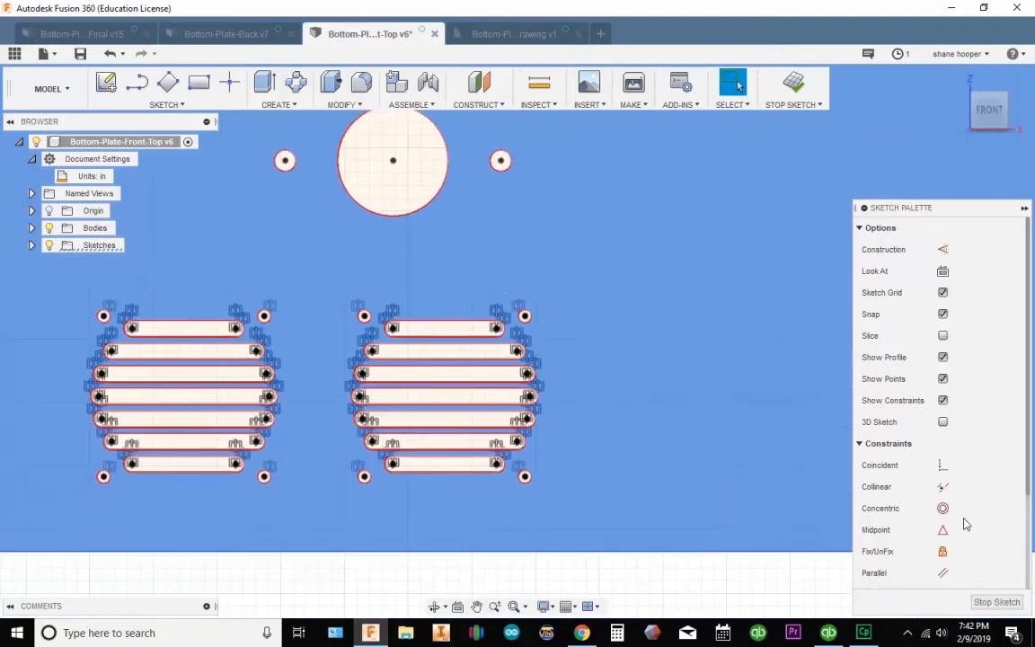
{"action": "scroll", "coordinate": [333, 202], "scroll_direction": "down", "scroll_amount": 2}
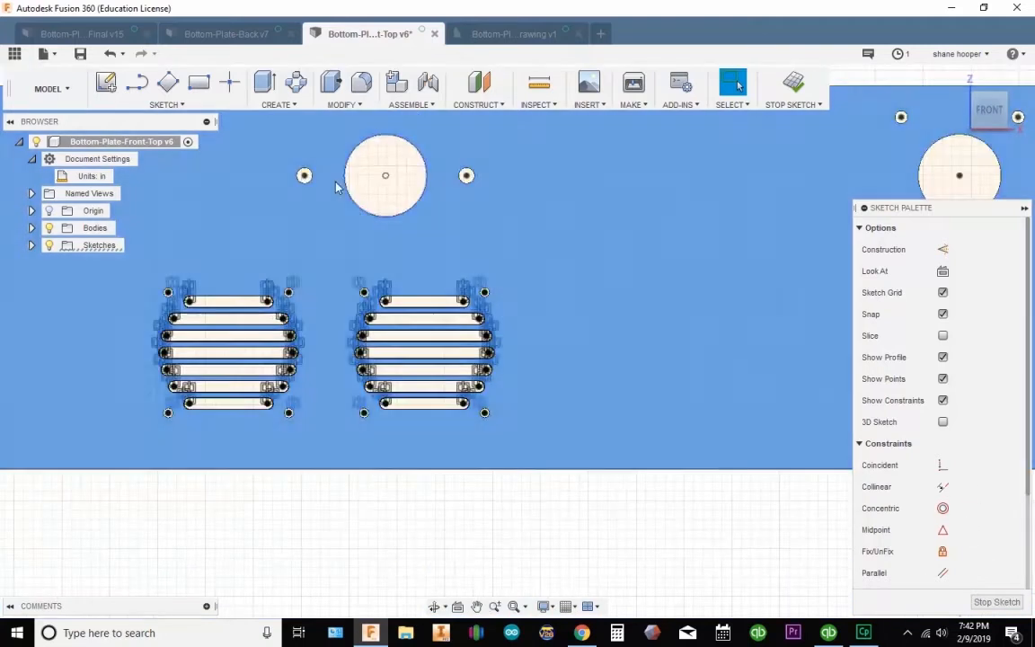
Step: Start an Extrude using the thin rim around the leftmost grille's top slot, removing the plate face from the profiles
{"action": "left_click", "coordinate": [266, 85]}
{"action": "scroll", "coordinate": [225, 315], "scroll_direction": "up", "scroll_amount": 8}
{"action": "scroll", "coordinate": [420, 246], "scroll_direction": "up", "scroll_amount": 5}
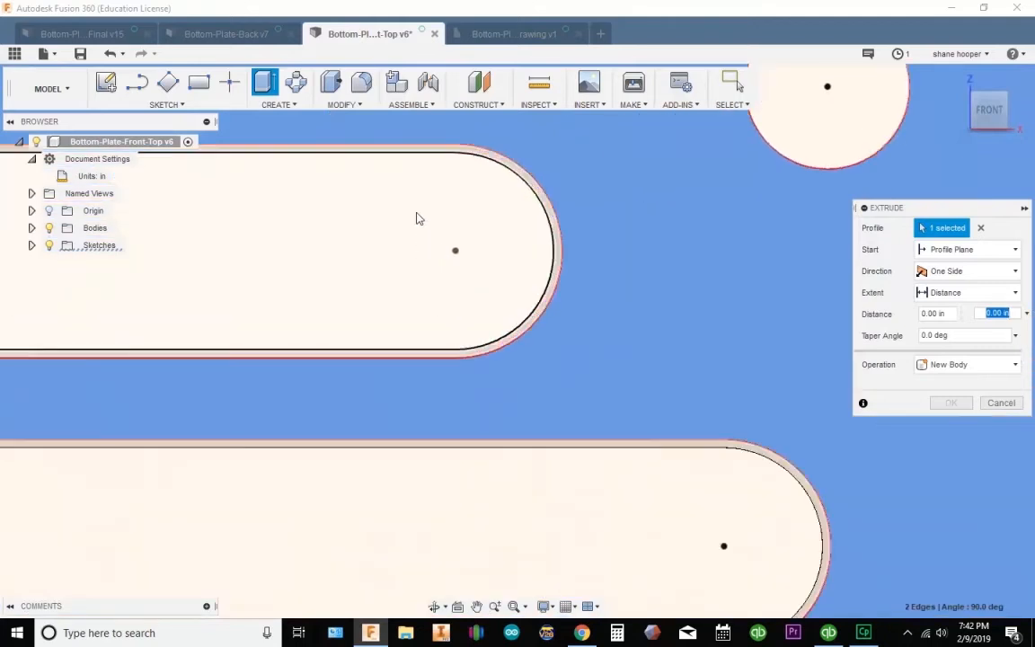
{"action": "scroll", "coordinate": [575, 382], "scroll_direction": "down", "scroll_amount": 3}
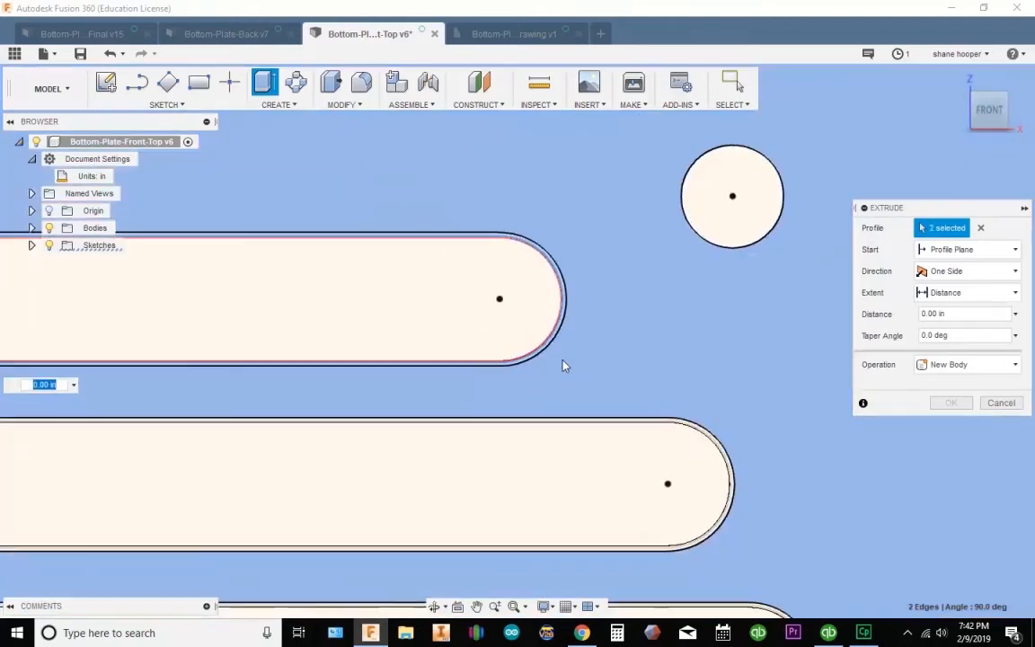
{"action": "left_click", "coordinate": [412, 246]}
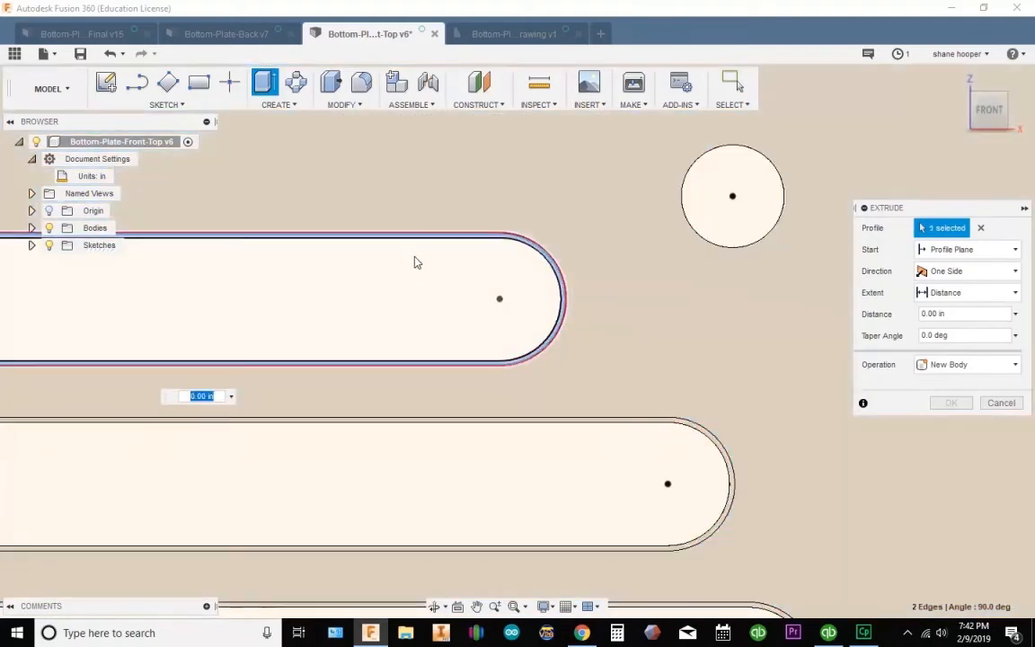
{"action": "scroll", "coordinate": [436, 332], "scroll_direction": "down", "scroll_amount": 2}
Step: Add the thin rims around the second and third slots of the leftmost grille to the Extrude profiles
{"action": "scroll", "coordinate": [450, 395], "scroll_direction": "up", "scroll_amount": 6}
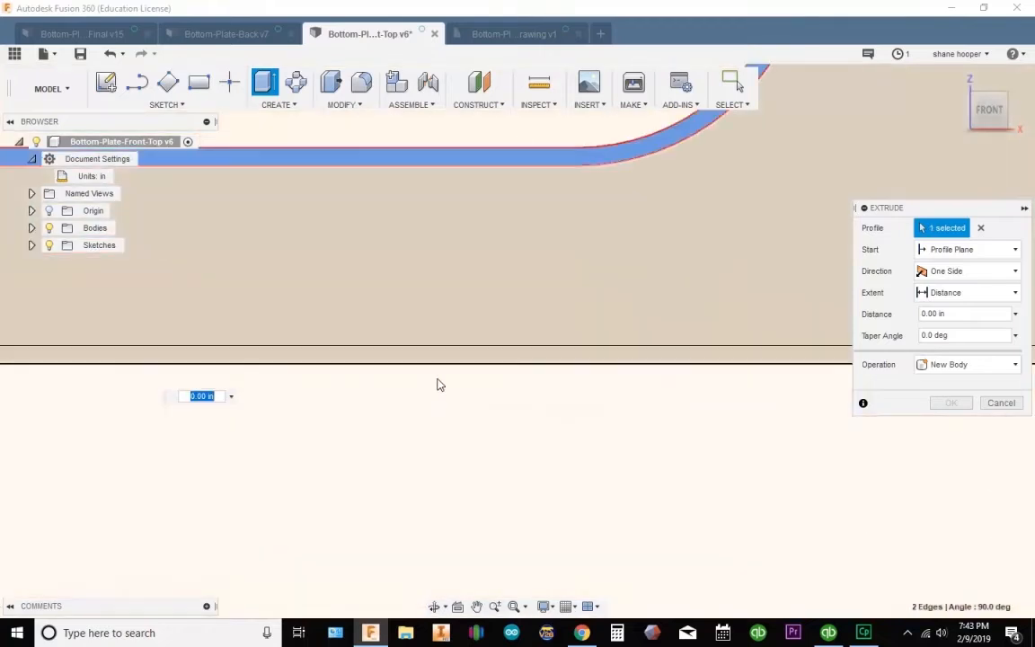
{"action": "scroll", "coordinate": [485, 467], "scroll_direction": "down", "scroll_amount": 6}
{"action": "middle_click_drag", "start_coordinate": [488, 407], "coordinate": [490, 135]}
{"action": "scroll", "coordinate": [548, 337], "scroll_direction": "down", "scroll_amount": 1}
{"action": "scroll", "coordinate": [554, 385], "scroll_direction": "up", "scroll_amount": 3}
{"action": "scroll", "coordinate": [555, 386], "scroll_direction": "up", "scroll_amount": 2}
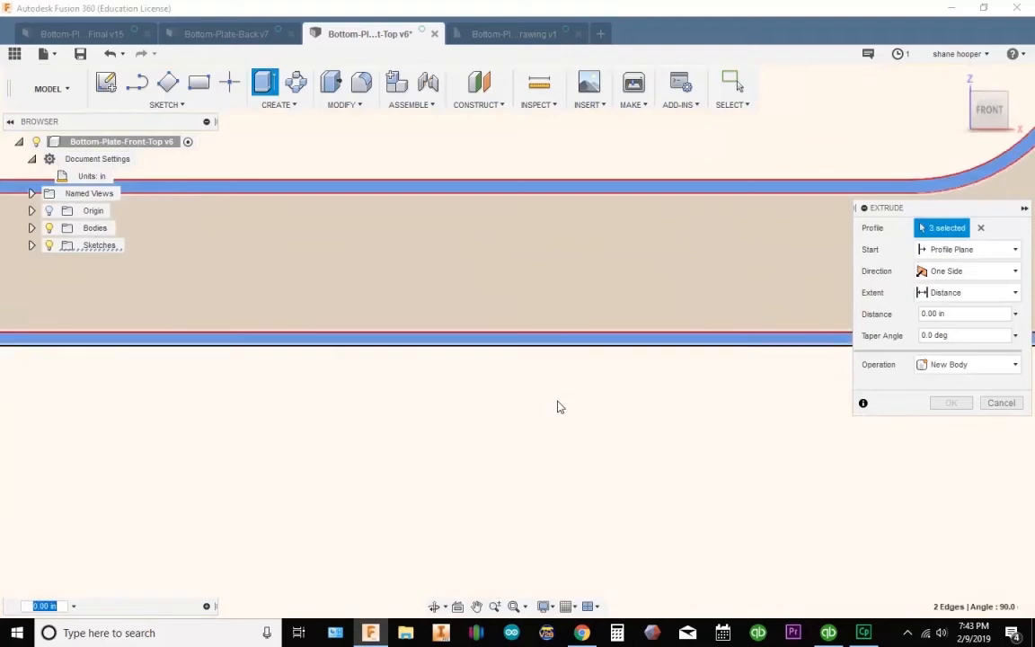
Step: Add the thin rims around the fourth and fifth slots of the leftmost grille to the Extrude profiles
{"action": "scroll", "coordinate": [567, 406], "scroll_direction": "down", "scroll_amount": 7}
{"action": "middle_click_drag", "start_coordinate": [573, 451], "coordinate": [550, 205]}
{"action": "scroll", "coordinate": [561, 257], "scroll_direction": "up", "scroll_amount": 2}
{"action": "scroll", "coordinate": [557, 283], "scroll_direction": "up", "scroll_amount": 4}
{"action": "left_click", "coordinate": [555, 292]}
{"action": "scroll", "coordinate": [573, 428], "scroll_direction": "down", "scroll_amount": 5}
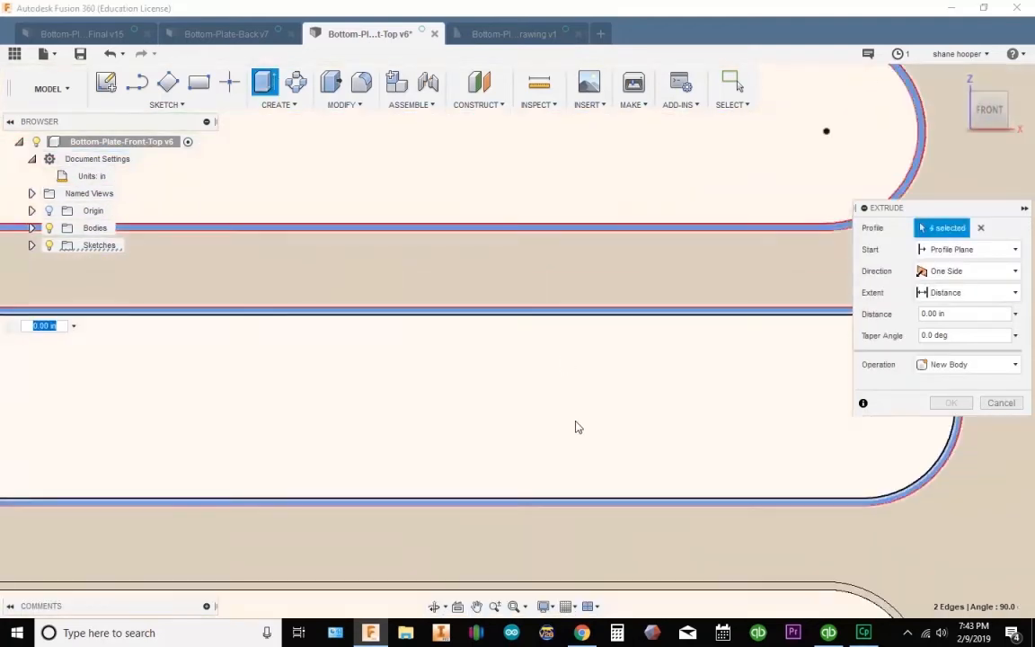
{"action": "scroll", "coordinate": [583, 339], "scroll_direction": "up", "scroll_amount": 5}
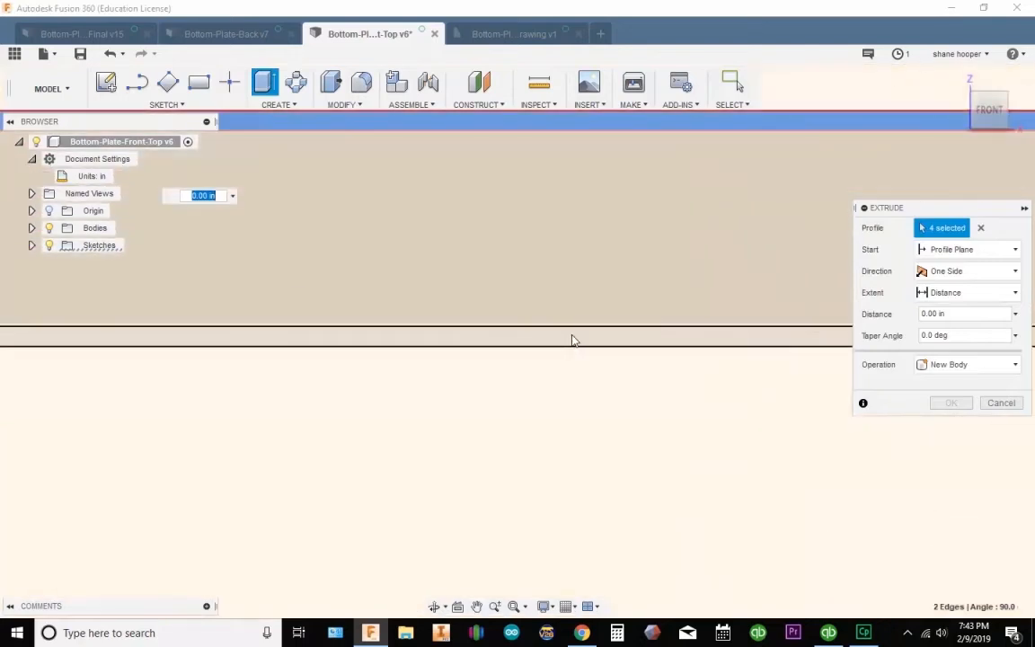
{"action": "scroll", "coordinate": [575, 378], "scroll_direction": "down", "scroll_amount": 4}
Step: Add the thin rims around the two lowest slots of the leftmost grille to the Extrude profiles
{"action": "scroll", "coordinate": [582, 333], "scroll_direction": "up", "scroll_amount": 3}
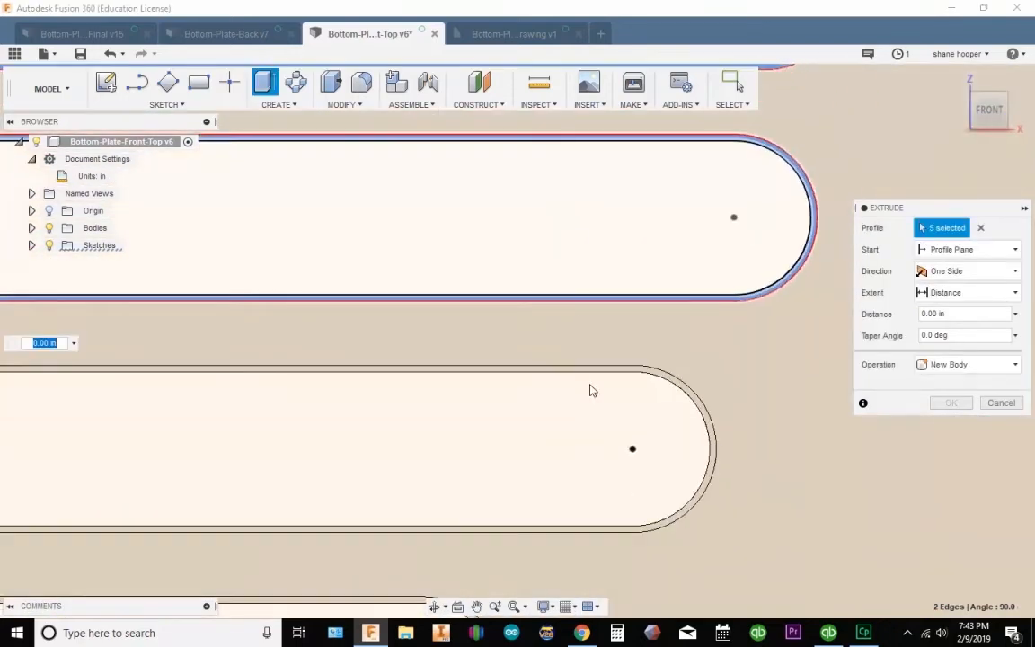
{"action": "scroll", "coordinate": [579, 376], "scroll_direction": "up", "scroll_amount": 3}
{"action": "left_click", "coordinate": [582, 324]}
{"action": "scroll", "coordinate": [566, 425], "scroll_direction": "down", "scroll_amount": 8}
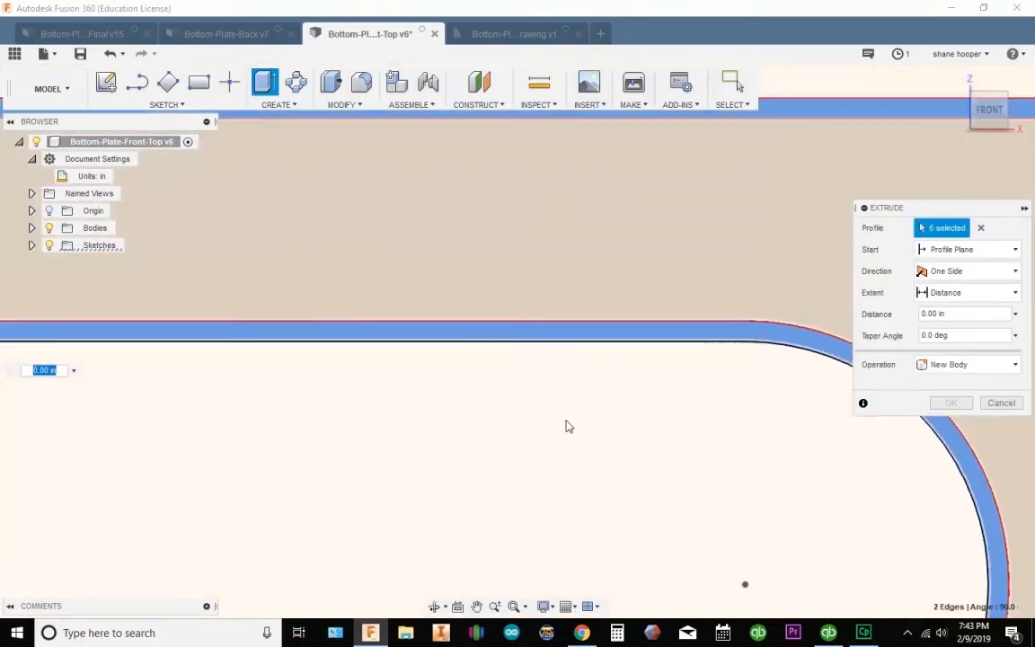
{"action": "middle_click_drag", "start_coordinate": [568, 418], "coordinate": [681, 183]}
{"action": "scroll", "coordinate": [521, 328], "scroll_direction": "up", "scroll_amount": 6}
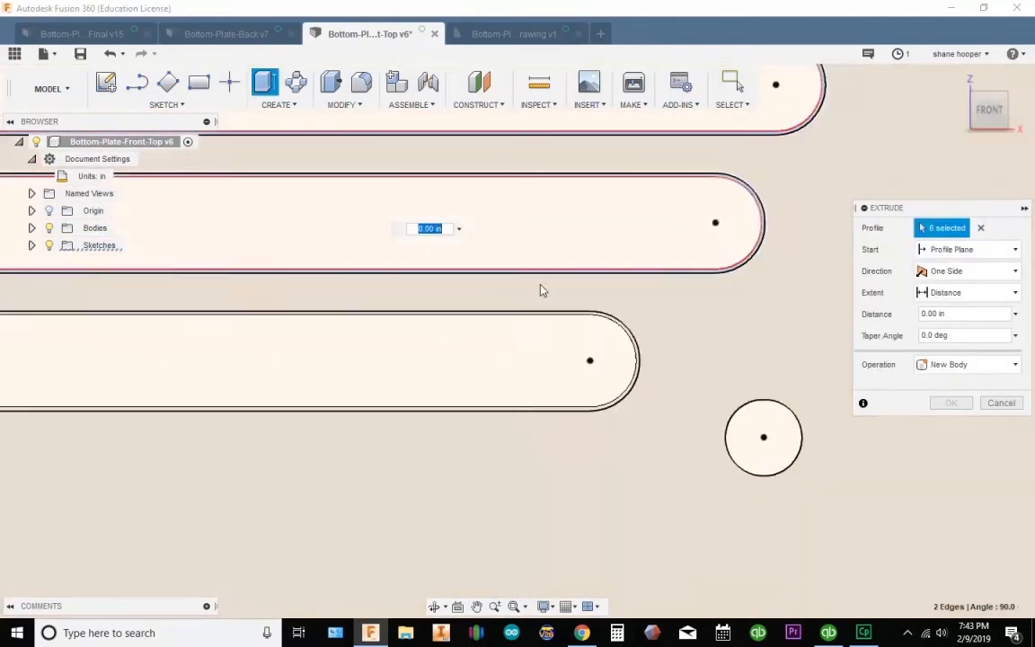
{"action": "scroll", "coordinate": [516, 333], "scroll_direction": "down", "scroll_amount": 6}
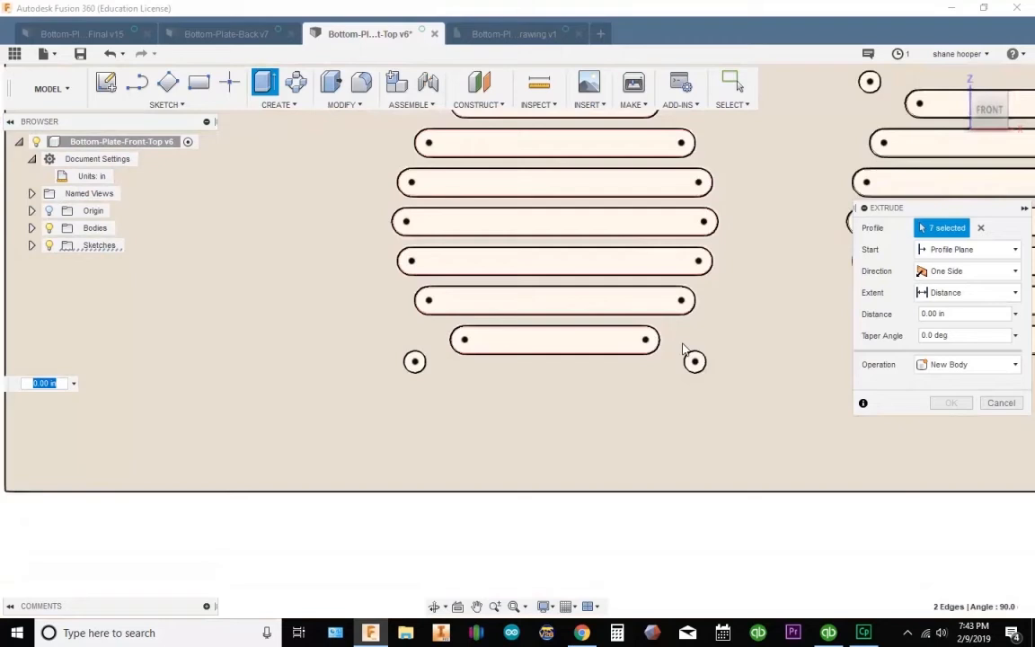
Step: Add the thin rims around the top two slots of the second grille from the left to the Extrude profiles
{"action": "scroll", "coordinate": [683, 348], "scroll_direction": "down", "scroll_amount": 4}
{"action": "middle_click_drag", "start_coordinate": [723, 279], "coordinate": [192, 316]}
{"action": "scroll", "coordinate": [441, 225], "scroll_direction": "up", "scroll_amount": 5}
{"action": "scroll", "coordinate": [439, 226], "scroll_direction": "up", "scroll_amount": 6}
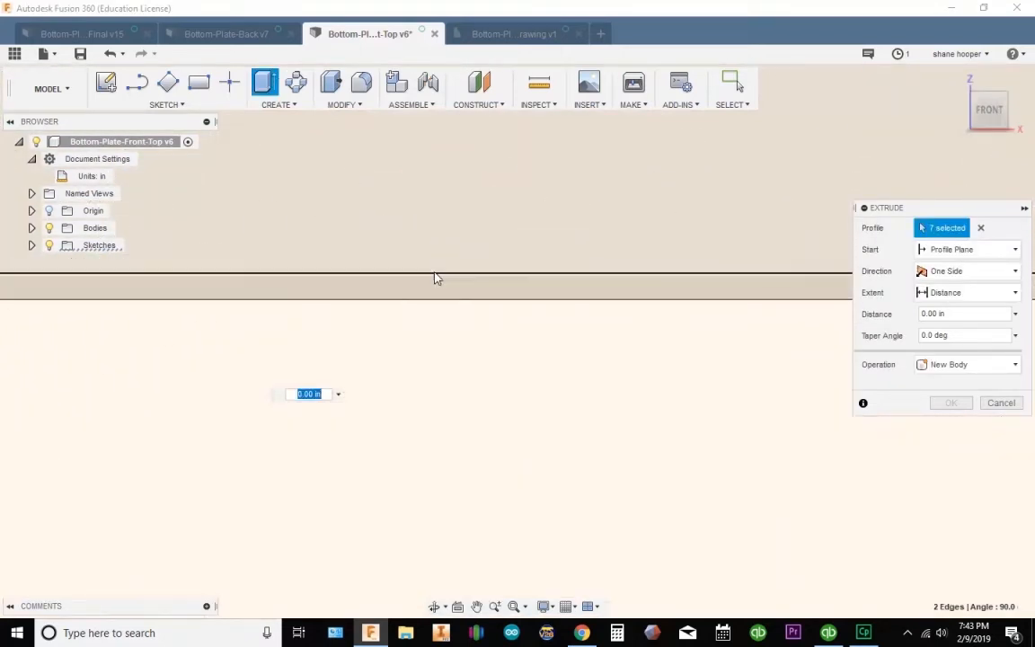
{"action": "left_click", "coordinate": [443, 292]}
{"action": "scroll", "coordinate": [512, 422], "scroll_direction": "down", "scroll_amount": 3}
{"action": "scroll", "coordinate": [515, 430], "scroll_direction": "down", "scroll_amount": 2}
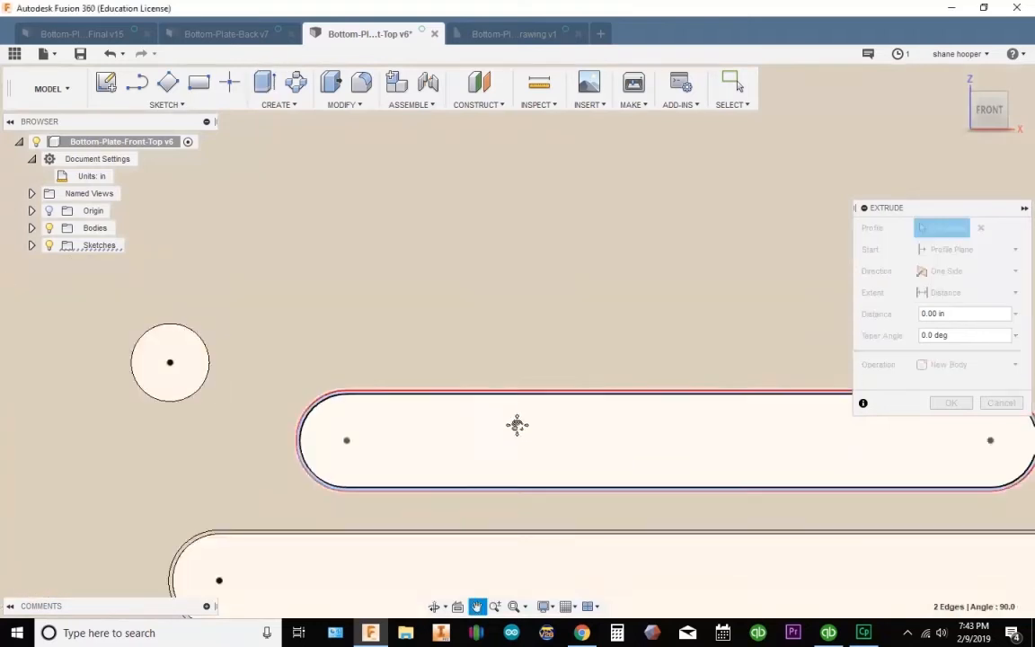
{"action": "middle_click_drag", "start_coordinate": [515, 429], "coordinate": [520, 190]}
{"action": "scroll", "coordinate": [496, 352], "scroll_direction": "up", "scroll_amount": 5}
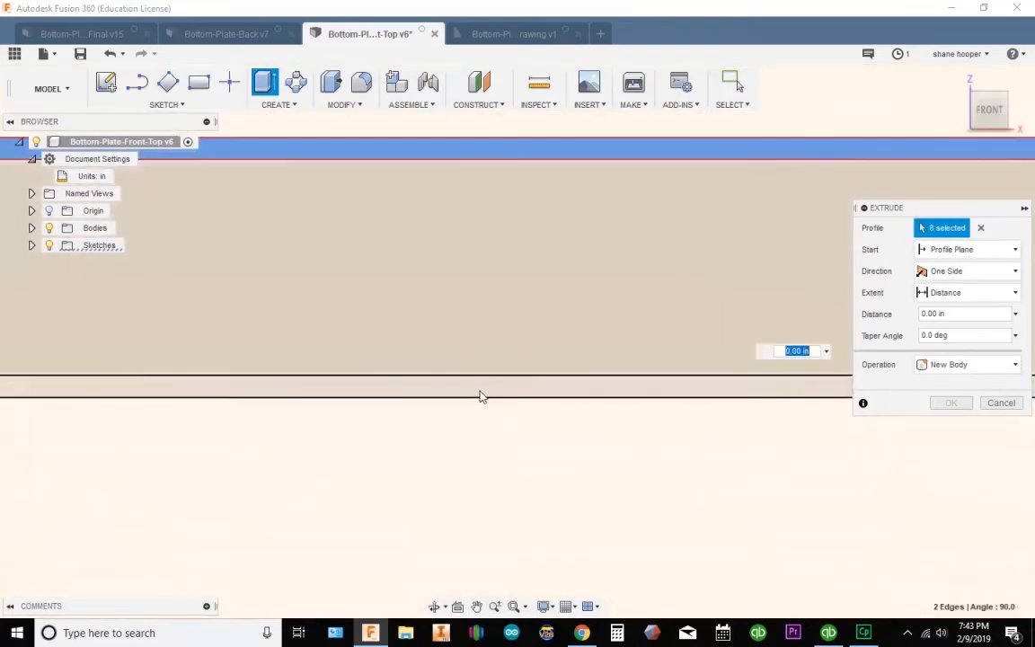
Step: Add the thin rims around the third and fourth slots of the second grille to the Extrude profiles
{"action": "scroll", "coordinate": [503, 423], "scroll_direction": "down", "scroll_amount": 3}
{"action": "middle_click_drag", "start_coordinate": [515, 415], "coordinate": [538, 157]}
{"action": "scroll", "coordinate": [462, 343], "scroll_direction": "up", "scroll_amount": 5}
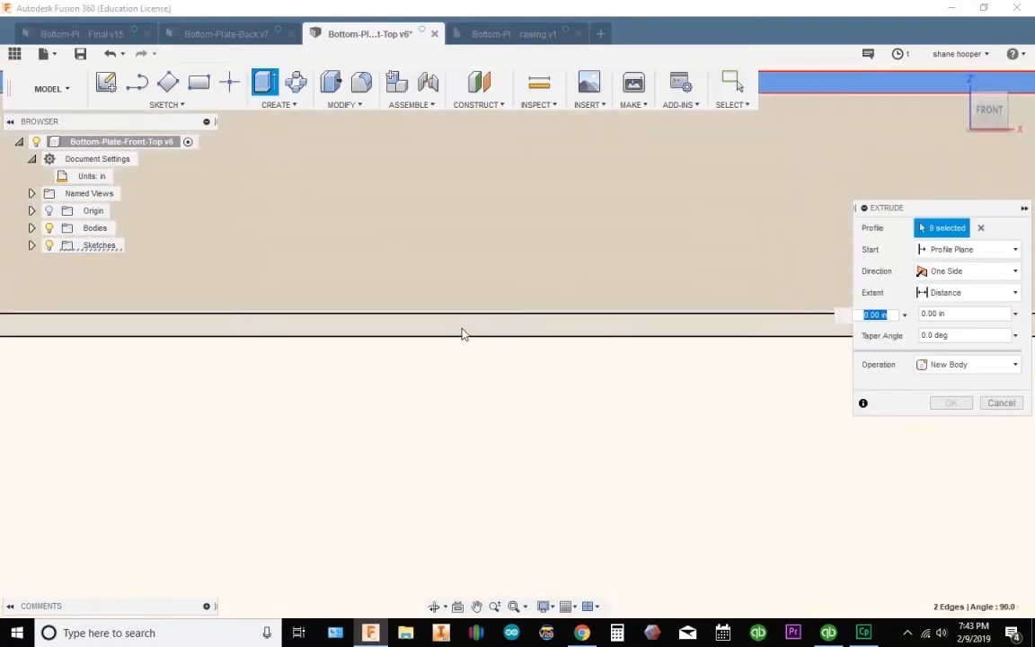
{"action": "left_click", "coordinate": [489, 361]}
{"action": "scroll", "coordinate": [501, 402], "scroll_direction": "down", "scroll_amount": 5}
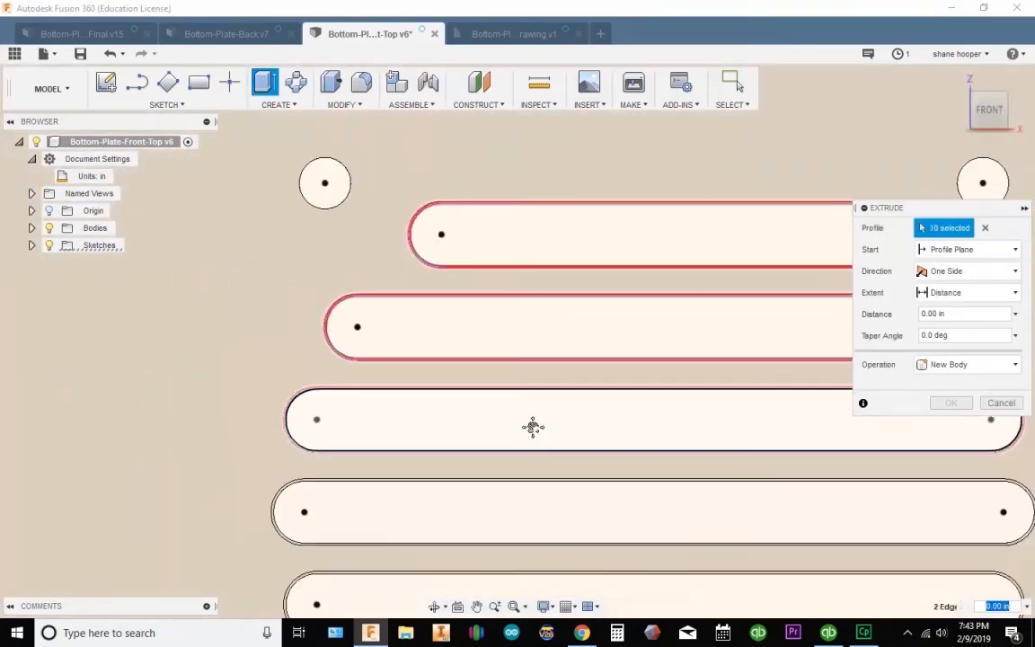
{"action": "middle_click_drag", "start_coordinate": [532, 431], "coordinate": [497, 229]}
{"action": "scroll", "coordinate": [478, 323], "scroll_direction": "up", "scroll_amount": 6}
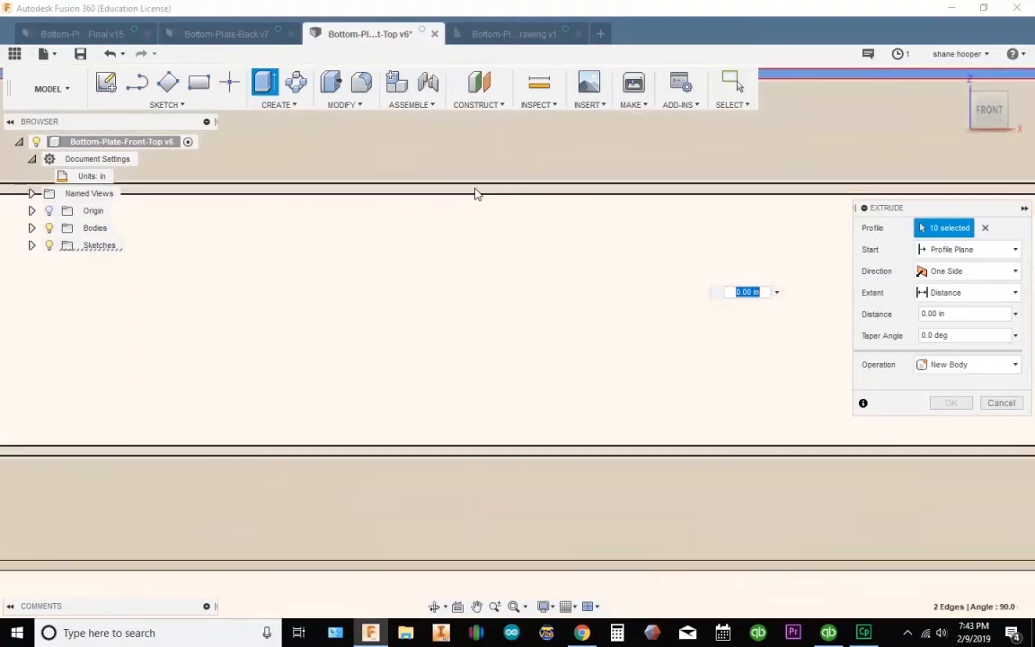
{"action": "scroll", "coordinate": [492, 256], "scroll_direction": "down", "scroll_amount": 6}
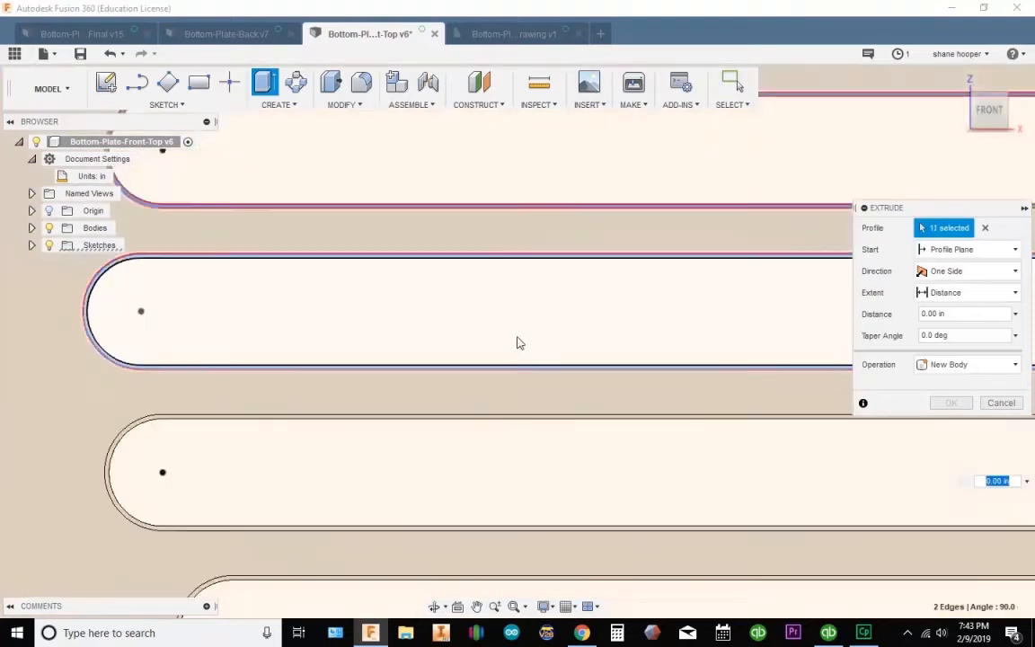
Step: Add the thin rims around the fifth and sixth slots of the second grille to the Extrude profiles
{"action": "middle_click_drag", "start_coordinate": [517, 344], "coordinate": [509, 238]}
{"action": "scroll", "coordinate": [499, 268], "scroll_direction": "up", "scroll_amount": 8}
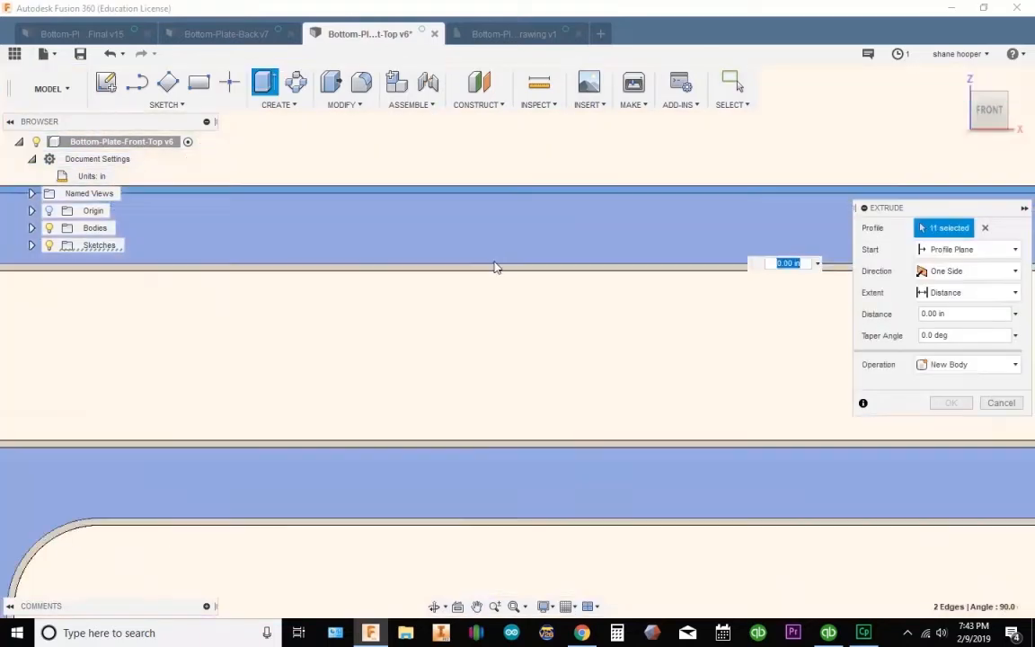
{"action": "scroll", "coordinate": [505, 320], "scroll_direction": "down", "scroll_amount": 8}
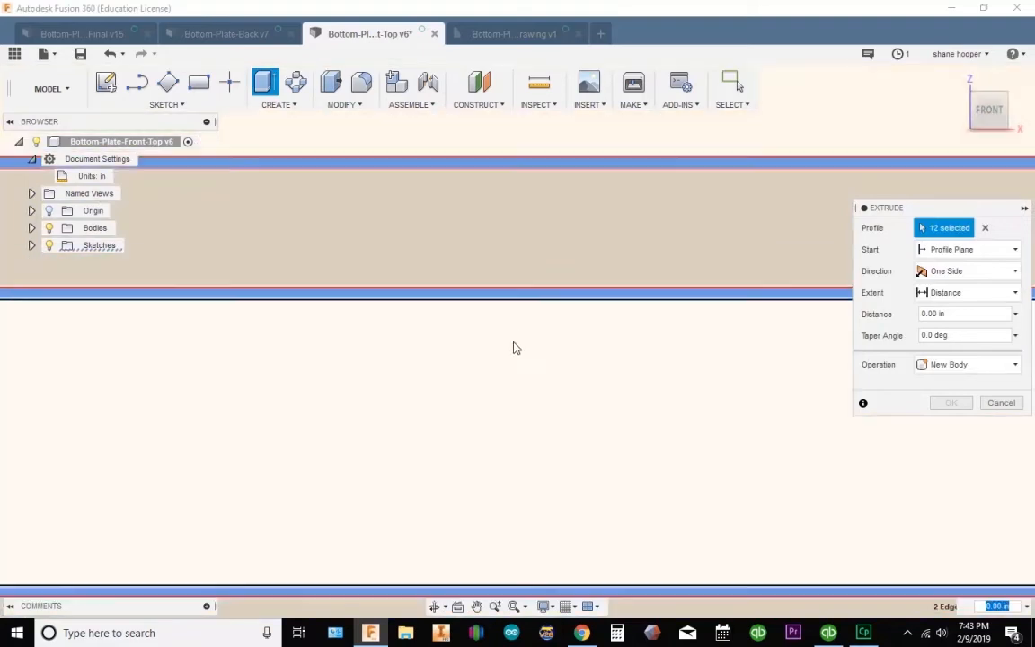
{"action": "left_click", "coordinate": [533, 411]}
{"action": "middle_click_drag", "start_coordinate": [533, 410], "coordinate": [523, 227]}
{"action": "scroll", "coordinate": [506, 320], "scroll_direction": "up", "scroll_amount": 6}
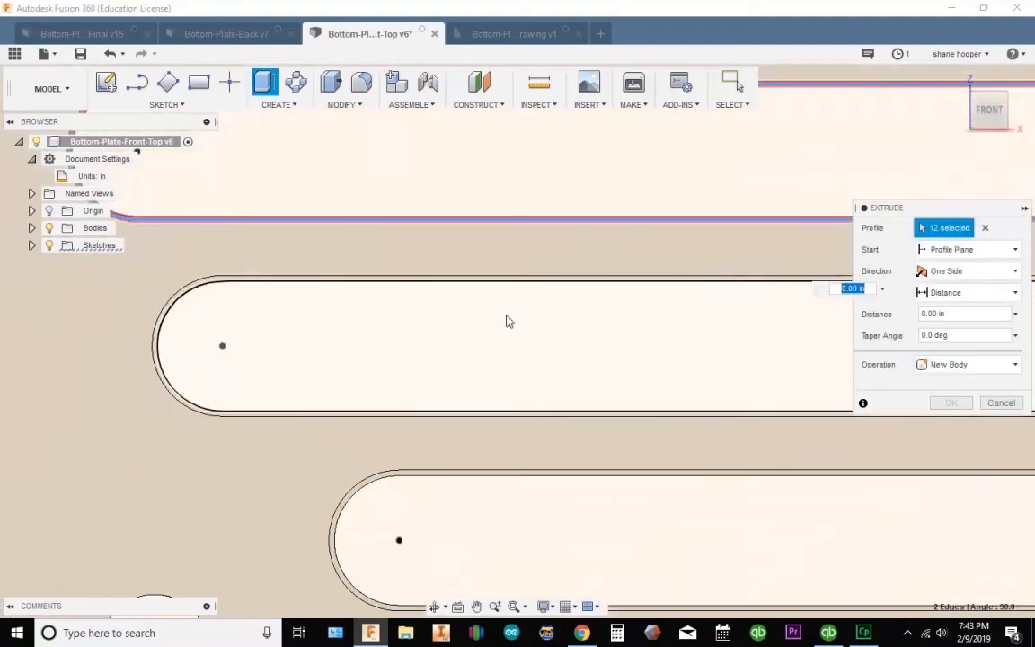
{"action": "scroll", "coordinate": [548, 344], "scroll_direction": "down", "scroll_amount": 7}
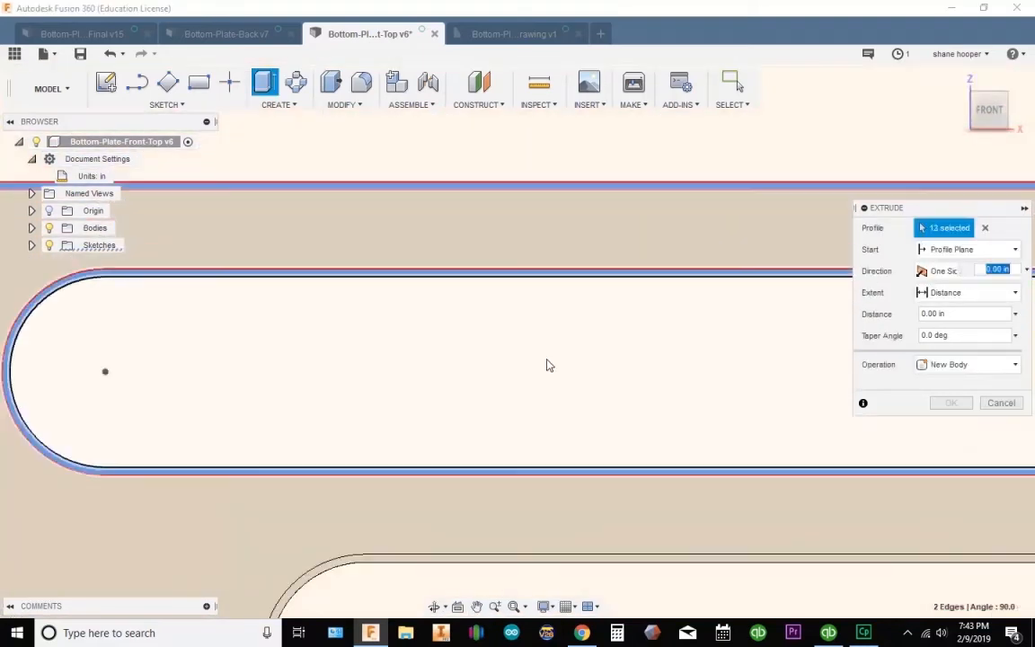
Step: Add the thin rim around the second grille's lowest slot to the Extrude profiles and check the selection across both left grilles
{"action": "left_click", "coordinate": [555, 391]}
{"action": "middle_click_drag", "start_coordinate": [554, 391], "coordinate": [506, 201]}
{"action": "scroll", "coordinate": [509, 287], "scroll_direction": "up", "scroll_amount": 6}
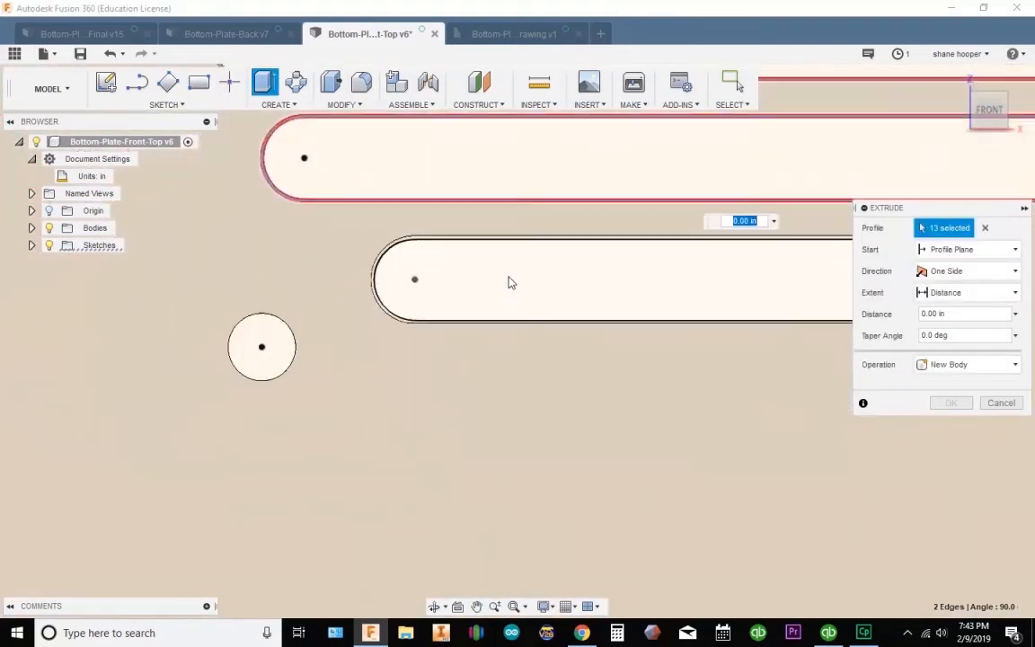
{"action": "left_click", "coordinate": [577, 295]}
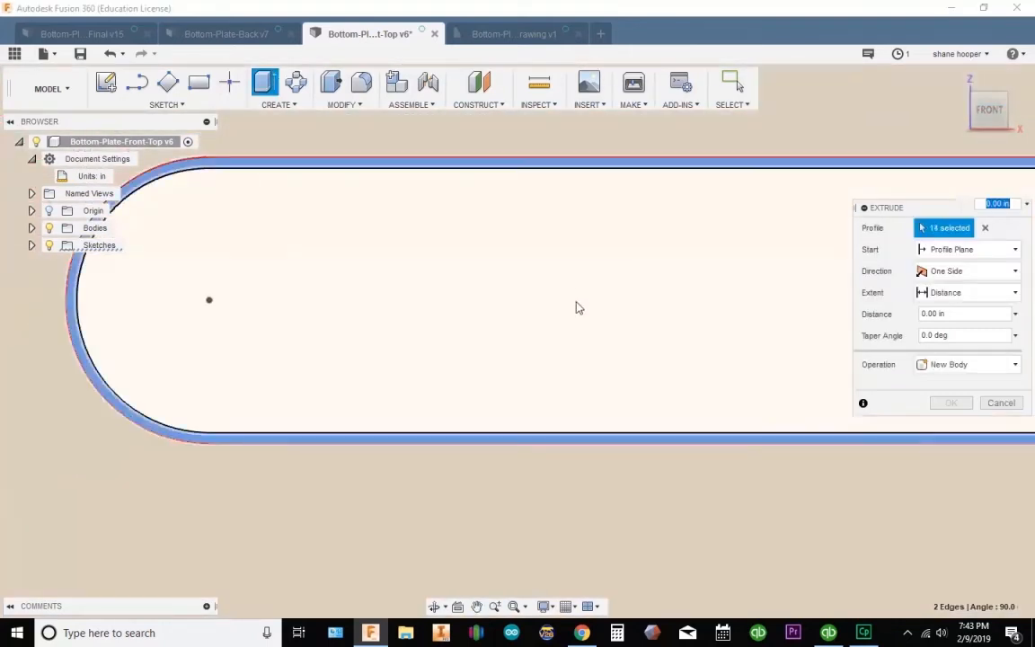
{"action": "scroll", "coordinate": [611, 360], "scroll_direction": "down", "scroll_amount": 8}
{"action": "scroll", "coordinate": [643, 508], "scroll_direction": "down", "scroll_amount": 5}
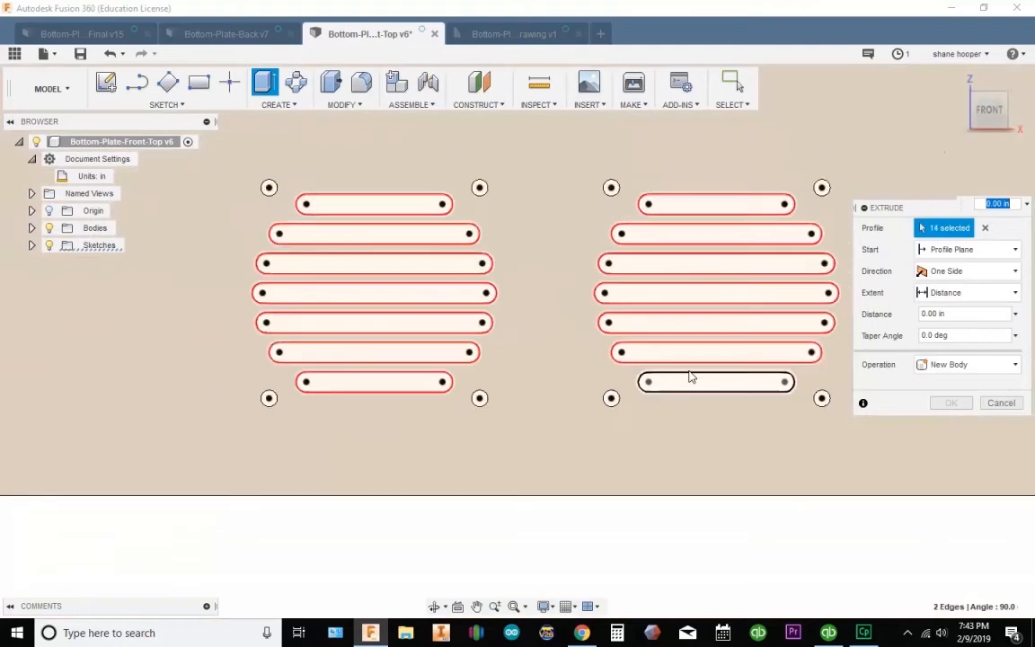
{"action": "scroll", "coordinate": [700, 391], "scroll_direction": "down", "scroll_amount": 3}
{"action": "scroll", "coordinate": [667, 377], "scroll_direction": "up", "scroll_amount": 10}
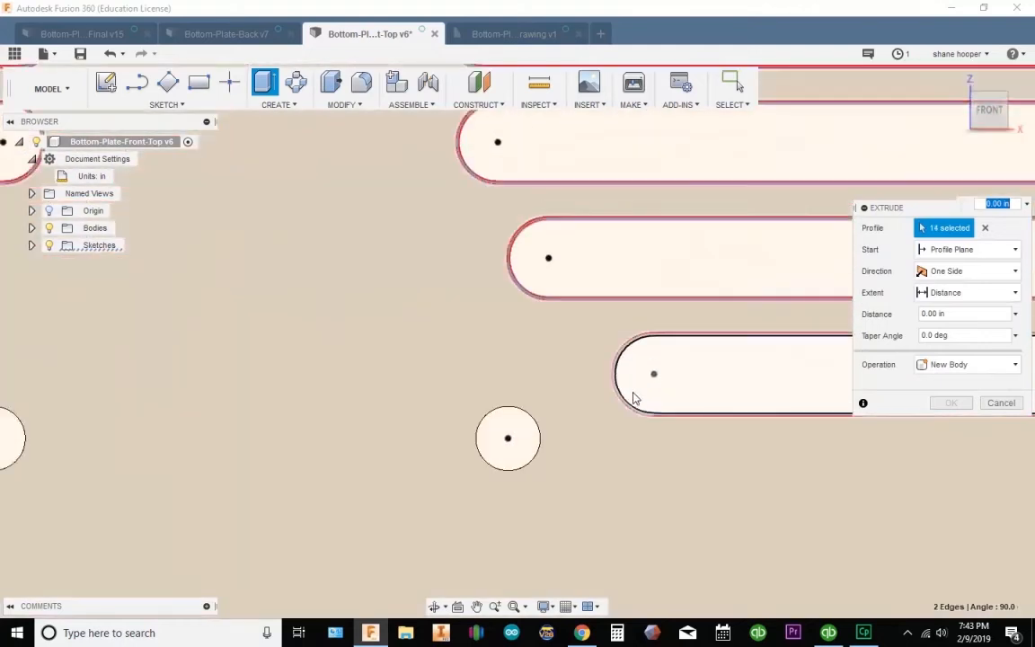
{"action": "scroll", "coordinate": [634, 418], "scroll_direction": "down", "scroll_amount": 10}
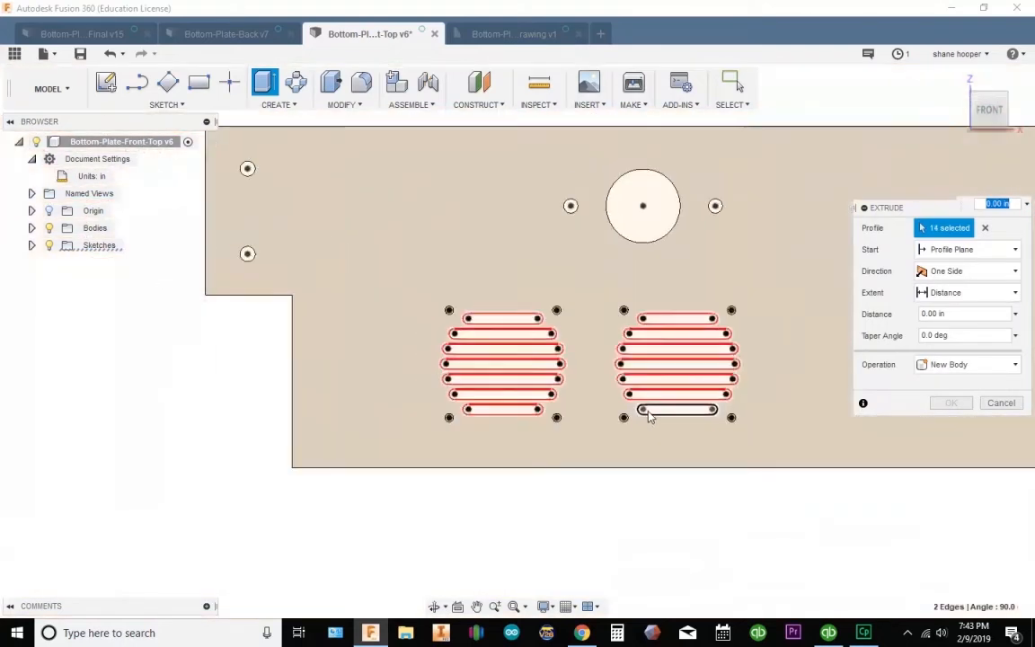
Step: Add the thin rims around the top two slots of the third grille from the left to the Extrude profiles
{"action": "middle_click_drag", "start_coordinate": [718, 393], "coordinate": [199, 355]}
{"action": "middle_click_drag", "start_coordinate": [452, 309], "coordinate": [382, 311]}
{"action": "scroll", "coordinate": [426, 315], "scroll_direction": "up", "scroll_amount": 4}
{"action": "scroll", "coordinate": [435, 321], "scroll_direction": "up", "scroll_amount": 10}
{"action": "middle_click_drag", "start_coordinate": [514, 390], "coordinate": [292, 250]}
{"action": "scroll", "coordinate": [401, 296], "scroll_direction": "up", "scroll_amount": 6}
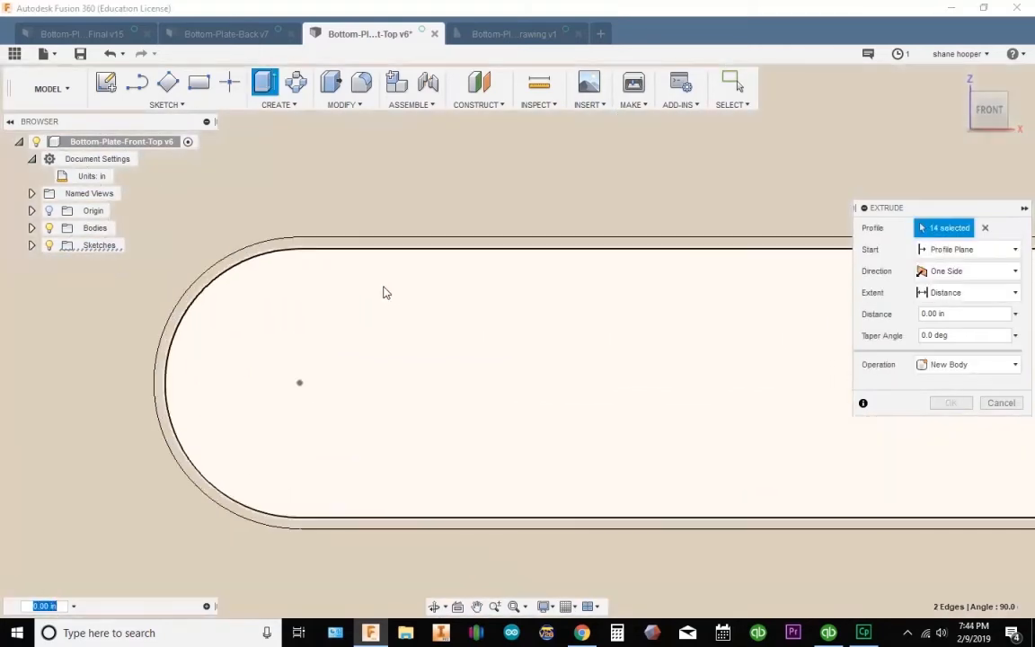
{"action": "scroll", "coordinate": [409, 260], "scroll_direction": "up", "scroll_amount": 2}
{"action": "left_click", "coordinate": [416, 241]}
{"action": "scroll", "coordinate": [565, 438], "scroll_direction": "down", "scroll_amount": 5}
{"action": "scroll", "coordinate": [485, 363], "scroll_direction": "up", "scroll_amount": 5}
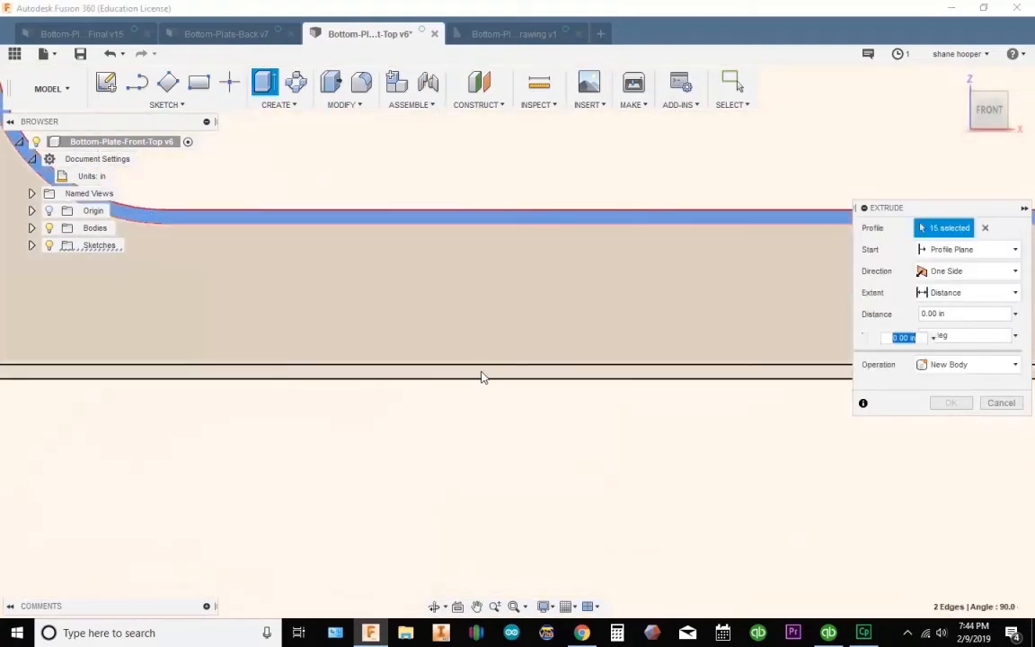
{"action": "left_click", "coordinate": [481, 373]}
{"action": "scroll", "coordinate": [521, 409], "scroll_direction": "down", "scroll_amount": 6}
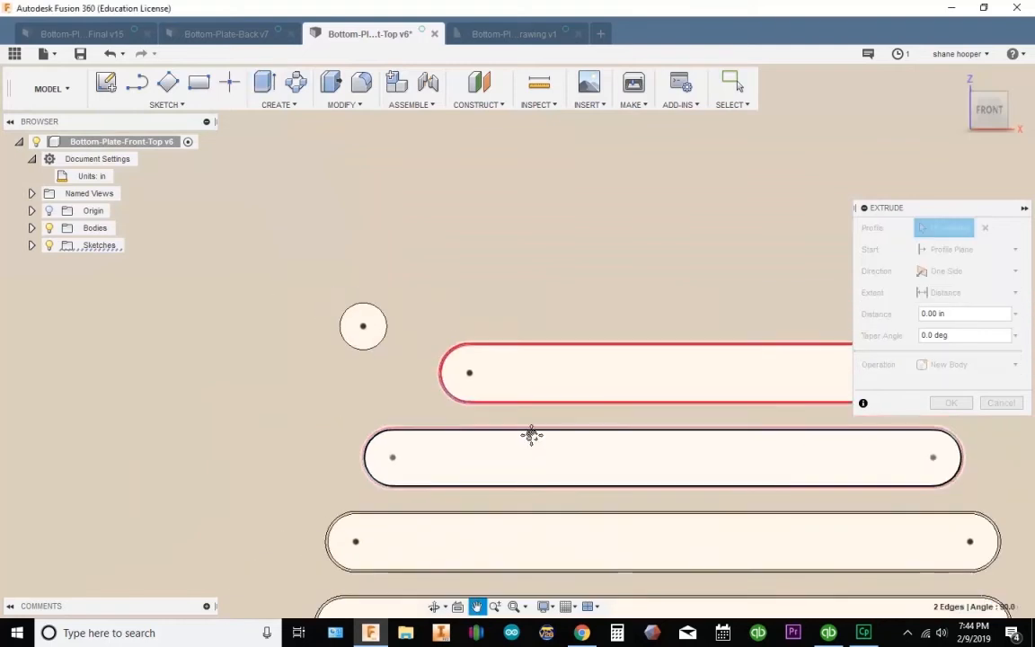
Step: Add the thin rims around the third and fourth slots of the third grille to the Extrude profiles
{"action": "middle_click_drag", "start_coordinate": [536, 446], "coordinate": [469, 261]}
{"action": "scroll", "coordinate": [448, 336], "scroll_direction": "up", "scroll_amount": 6}
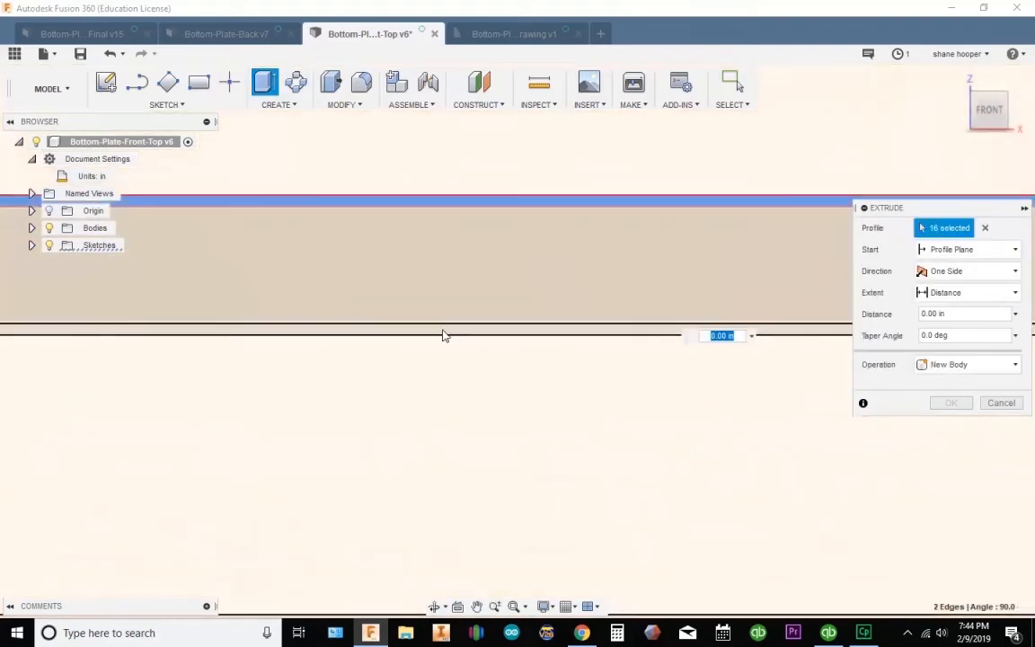
{"action": "scroll", "coordinate": [519, 444], "scroll_direction": "down", "scroll_amount": 6}
{"action": "middle_click_drag", "start_coordinate": [519, 440], "coordinate": [486, 225]}
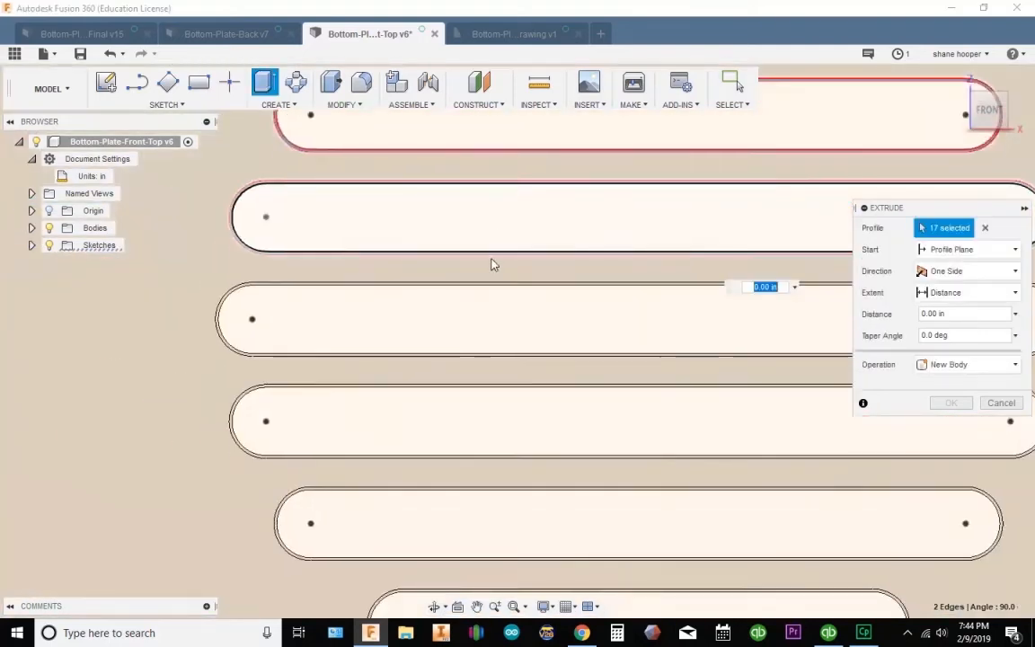
{"action": "scroll", "coordinate": [489, 267], "scroll_direction": "up", "scroll_amount": 4}
{"action": "scroll", "coordinate": [476, 315], "scroll_direction": "up", "scroll_amount": 3}
{"action": "left_click", "coordinate": [469, 359]}
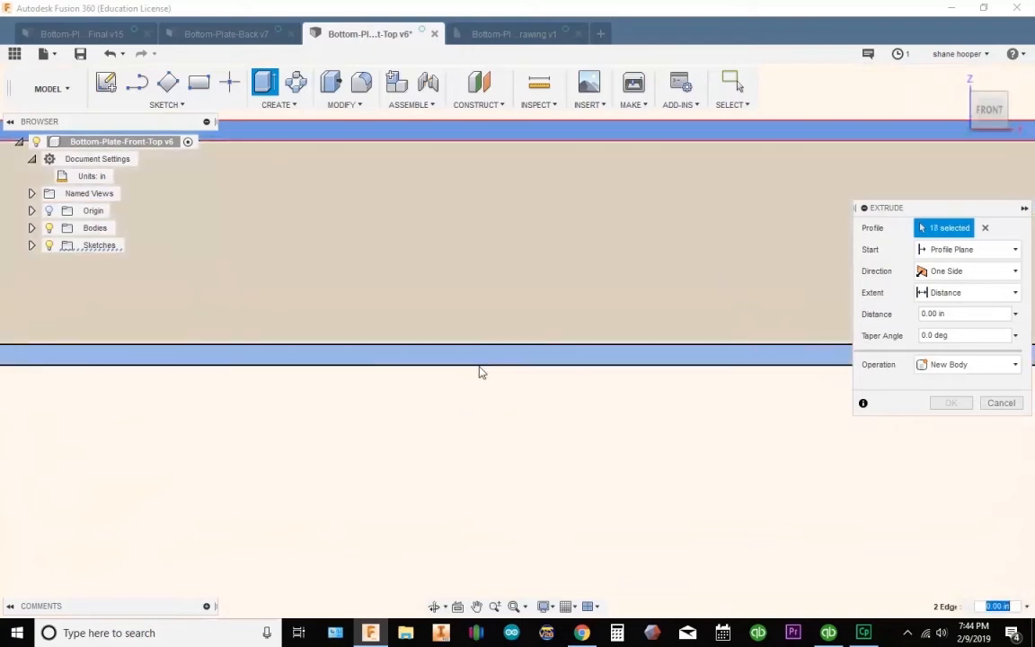
Step: Add the thin rims around the three lowest slots of the third grille to the Extrude profiles
{"action": "scroll", "coordinate": [489, 391], "scroll_direction": "down", "scroll_amount": 3}
{"action": "scroll", "coordinate": [507, 431], "scroll_direction": "down", "scroll_amount": 3}
{"action": "mouse_move", "coordinate": [498, 456]}
{"action": "middle_mouse_down", "text": "shift"}
{"action": "mouse_move", "coordinate": [419, 231]}
{"action": "mouse_move", "coordinate": [419, 272]}
{"action": "mouse_move", "coordinate": [390, 312]}
{"action": "mouse_move", "coordinate": [398, 296]}
{"action": "mouse_move", "coordinate": [451, 377]}
{"action": "mouse_move", "coordinate": [461, 428]}
{"action": "mouse_move", "coordinate": [429, 252]}
{"action": "mouse_move", "coordinate": [399, 323]}
{"action": "mouse_move", "coordinate": [416, 396]}
{"action": "mouse_move", "coordinate": [501, 458]}
{"action": "middle_mouse_up", "text": "shift"}
{"action": "left_click", "coordinate": [429, 252]}
{"action": "scroll", "coordinate": [462, 282], "scroll_direction": "up", "scroll_amount": 5}
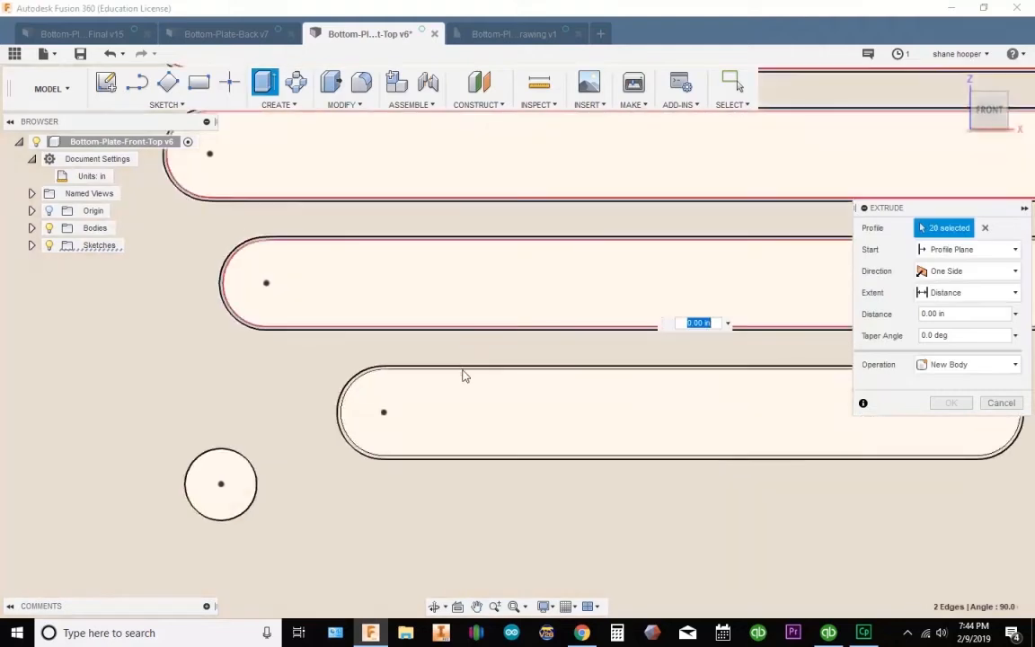
{"action": "scroll", "coordinate": [466, 369], "scroll_direction": "up", "scroll_amount": 3}
{"action": "scroll", "coordinate": [466, 374], "scroll_direction": "down", "scroll_amount": 8}
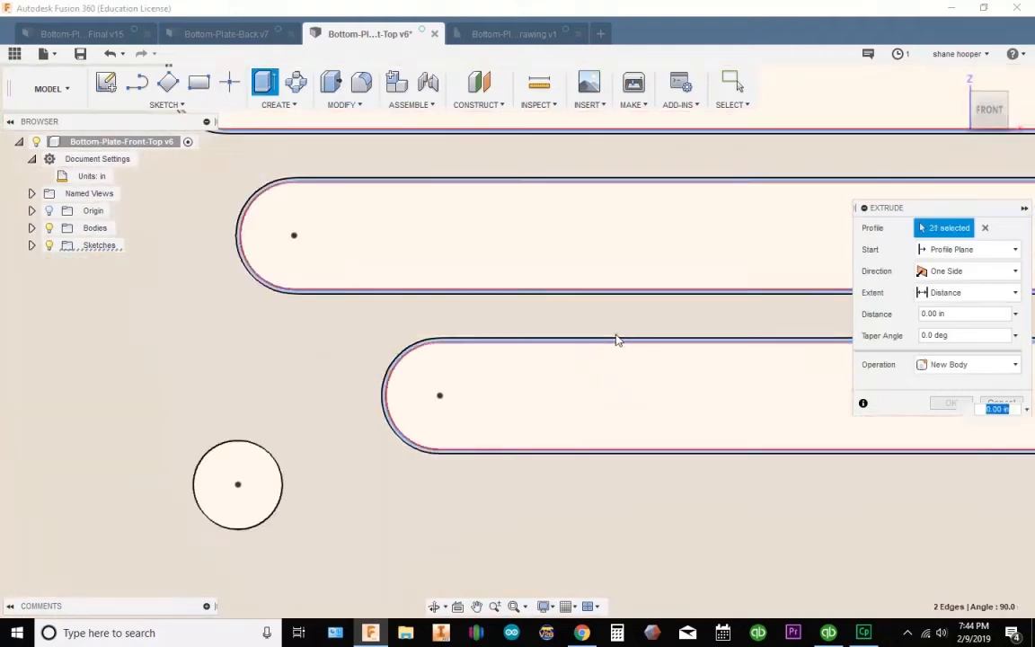
Step: Add the thin rims around the top two slots of the rightmost grille to the Extrude profiles
{"action": "scroll", "coordinate": [679, 274], "scroll_direction": "down", "scroll_amount": 3}
{"action": "scroll", "coordinate": [425, 224], "scroll_direction": "up", "scroll_amount": 8}
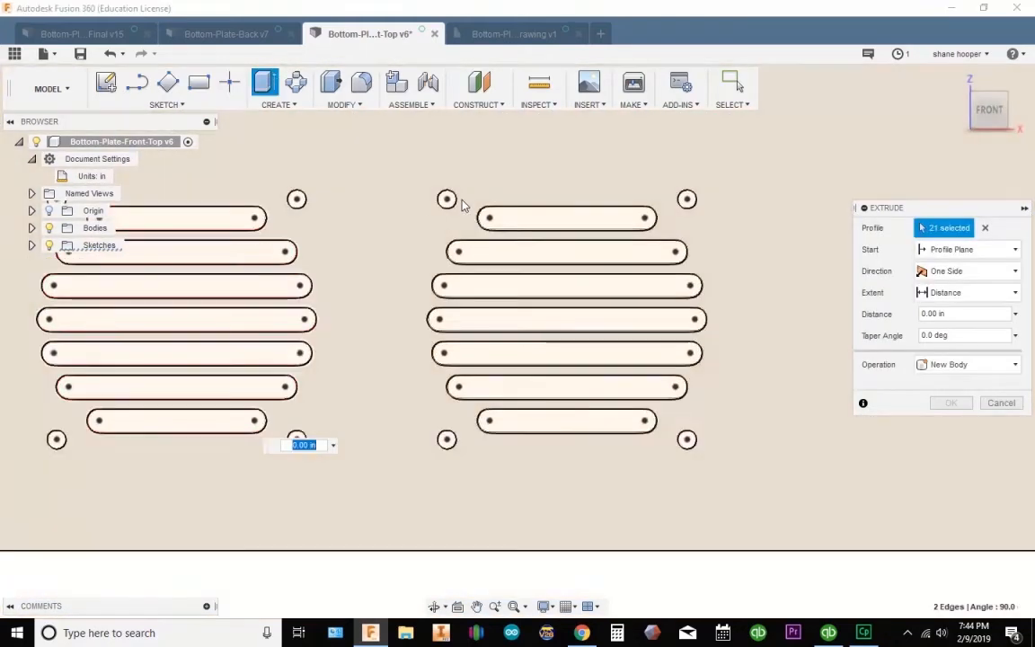
{"action": "scroll", "coordinate": [517, 353], "scroll_direction": "up", "scroll_amount": 5}
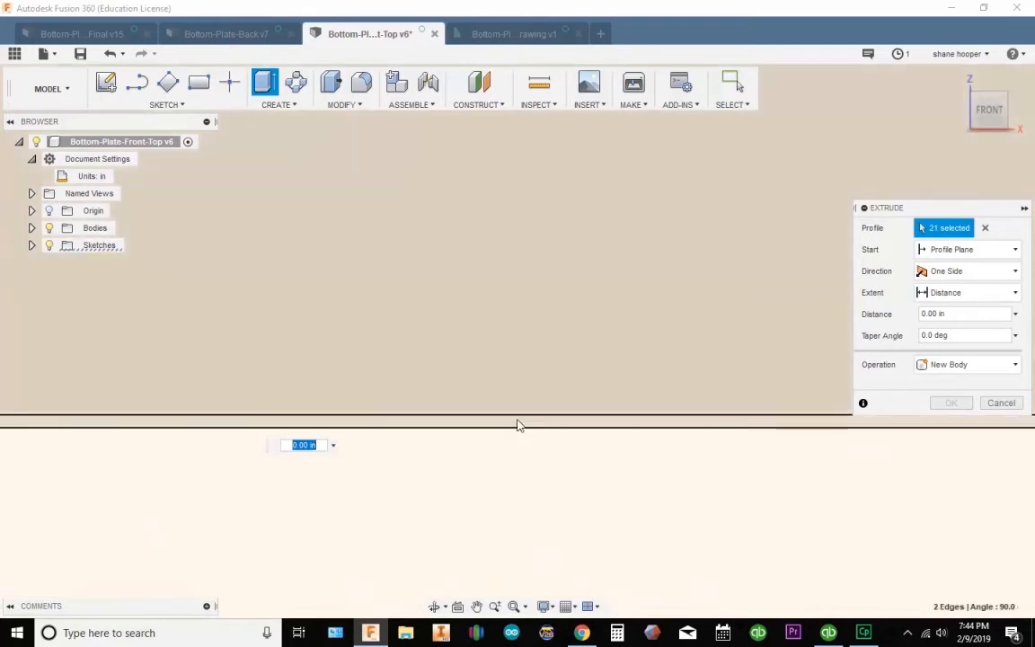
{"action": "left_click", "coordinate": [520, 420]}
{"action": "scroll", "coordinate": [548, 404], "scroll_direction": "down", "scroll_amount": 5}
{"action": "scroll", "coordinate": [537, 273], "scroll_direction": "up", "scroll_amount": 8}
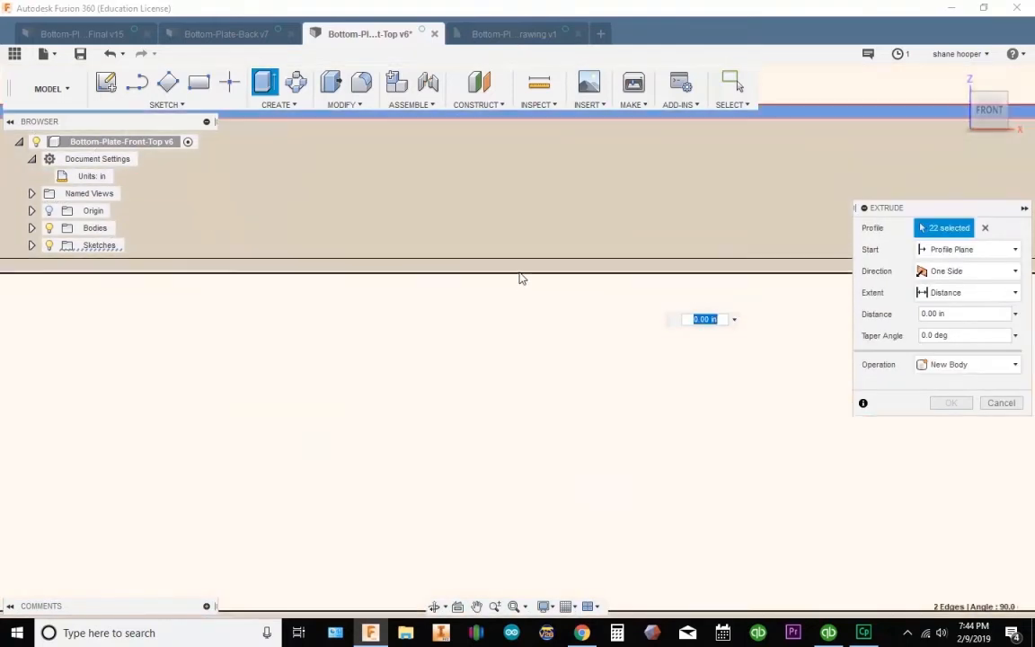
{"action": "left_click", "coordinate": [520, 279]}
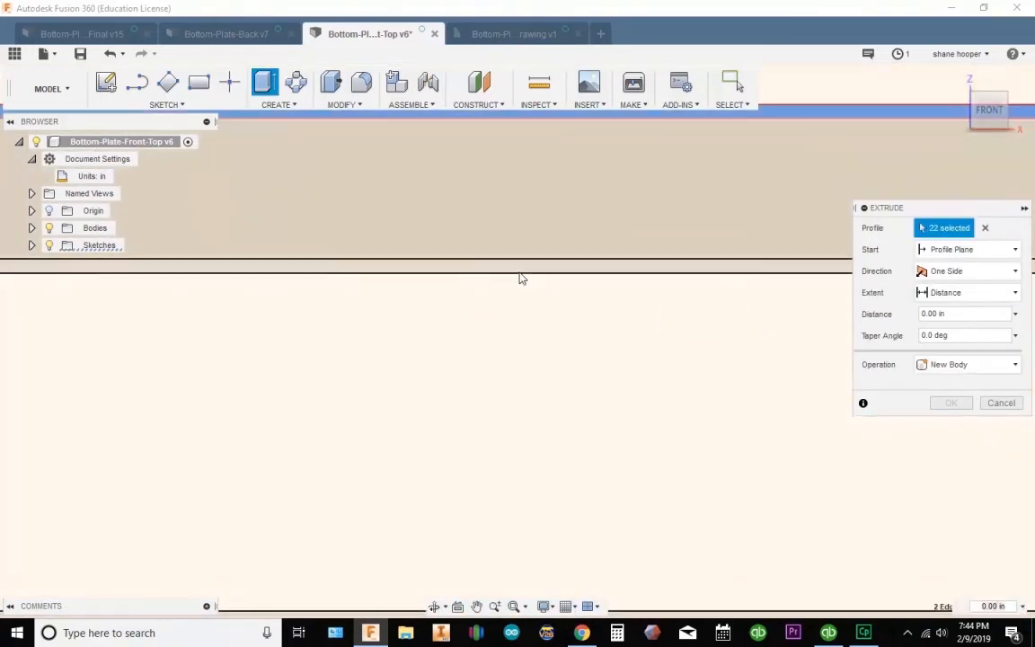
Step: Add the thin rims around the third and fourth slots of the rightmost grille to the Extrude profiles
{"action": "scroll", "coordinate": [517, 386], "scroll_direction": "down", "scroll_amount": 5}
{"action": "scroll", "coordinate": [517, 392], "scroll_direction": "down", "scroll_amount": 5}
{"action": "scroll", "coordinate": [508, 289], "scroll_direction": "up", "scroll_amount": 3}
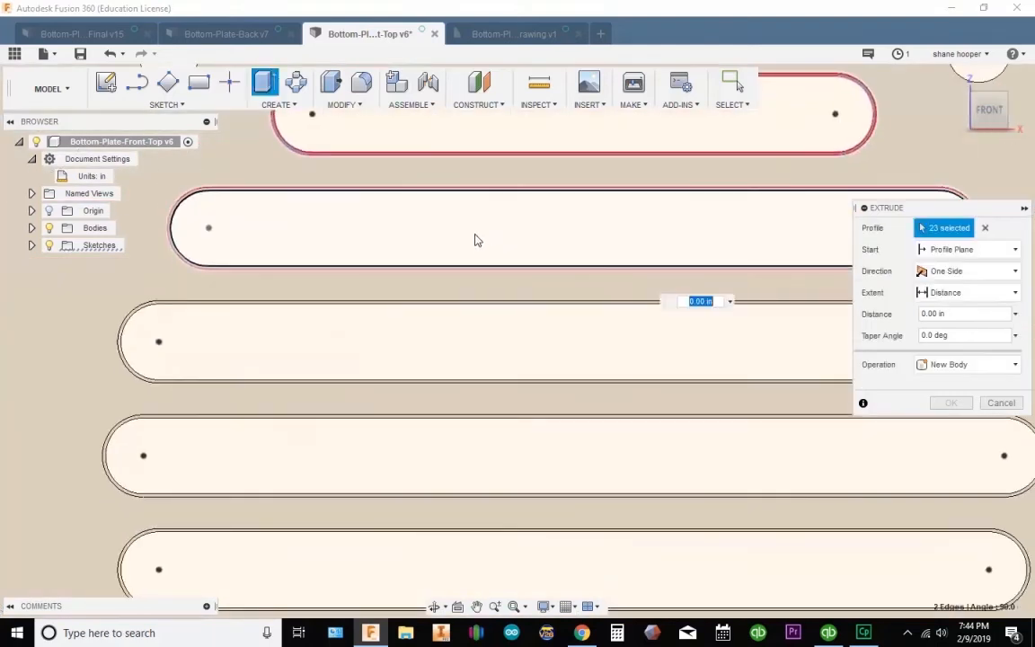
{"action": "scroll", "coordinate": [324, 301], "scroll_direction": "up", "scroll_amount": 10}
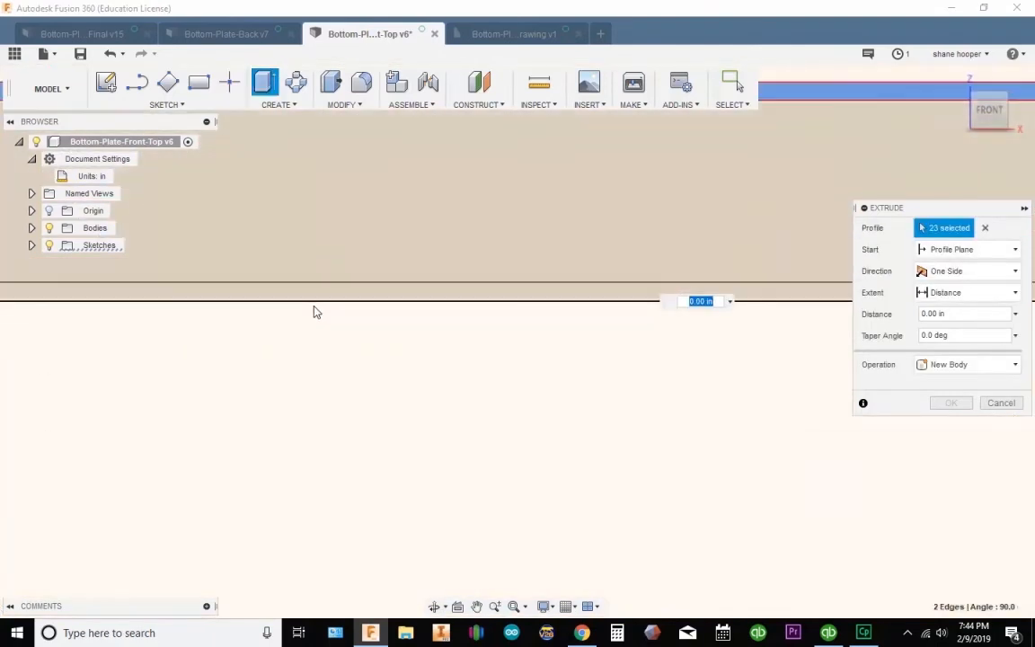
{"action": "left_click", "coordinate": [321, 293]}
{"action": "scroll", "coordinate": [465, 383], "scroll_direction": "down", "scroll_amount": 6}
{"action": "middle_click_drag", "start_coordinate": [481, 401], "coordinate": [436, 235]}
{"action": "scroll", "coordinate": [443, 349], "scroll_direction": "up", "scroll_amount": 2}
{"action": "scroll", "coordinate": [440, 360], "scroll_direction": "up", "scroll_amount": 5}
{"action": "left_click", "coordinate": [458, 327]}
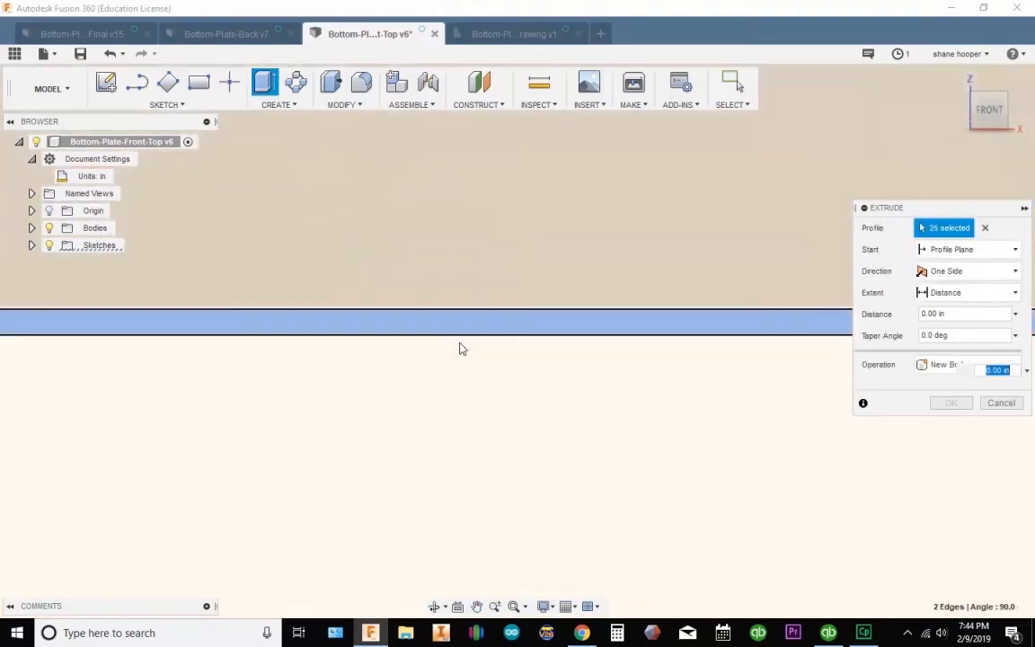
Step: Add the thin rims around the fifth and sixth slots of the rightmost grille to the Extrude profiles
{"action": "scroll", "coordinate": [472, 364], "scroll_direction": "down", "scroll_amount": 3}
{"action": "scroll", "coordinate": [516, 420], "scroll_direction": "down", "scroll_amount": 5}
{"action": "middle_click_drag", "start_coordinate": [514, 403], "coordinate": [471, 224]}
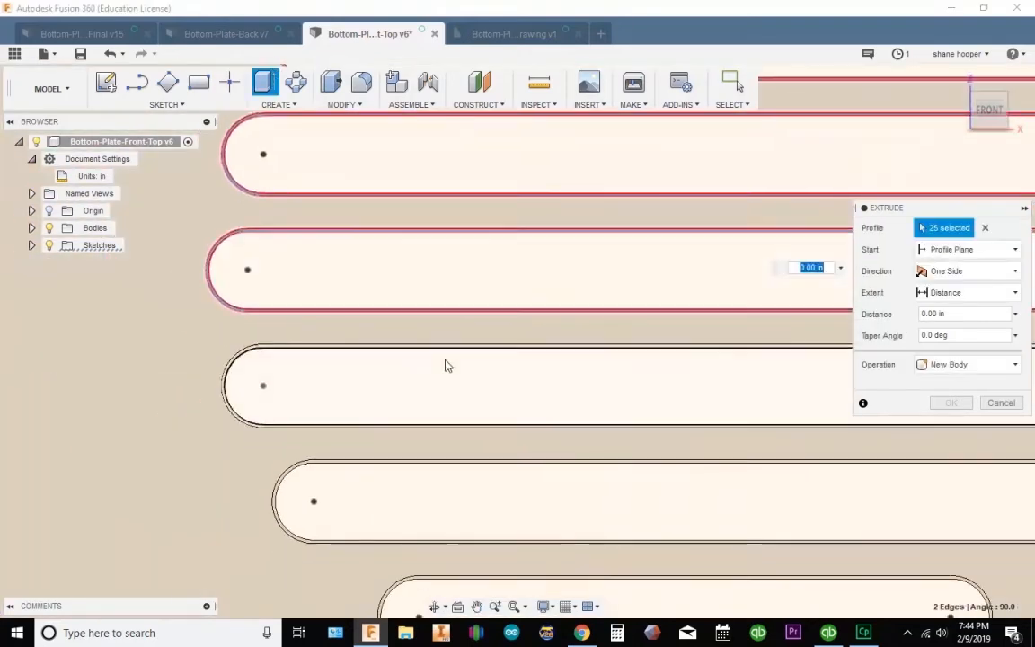
{"action": "scroll", "coordinate": [445, 358], "scroll_direction": "up", "scroll_amount": 5}
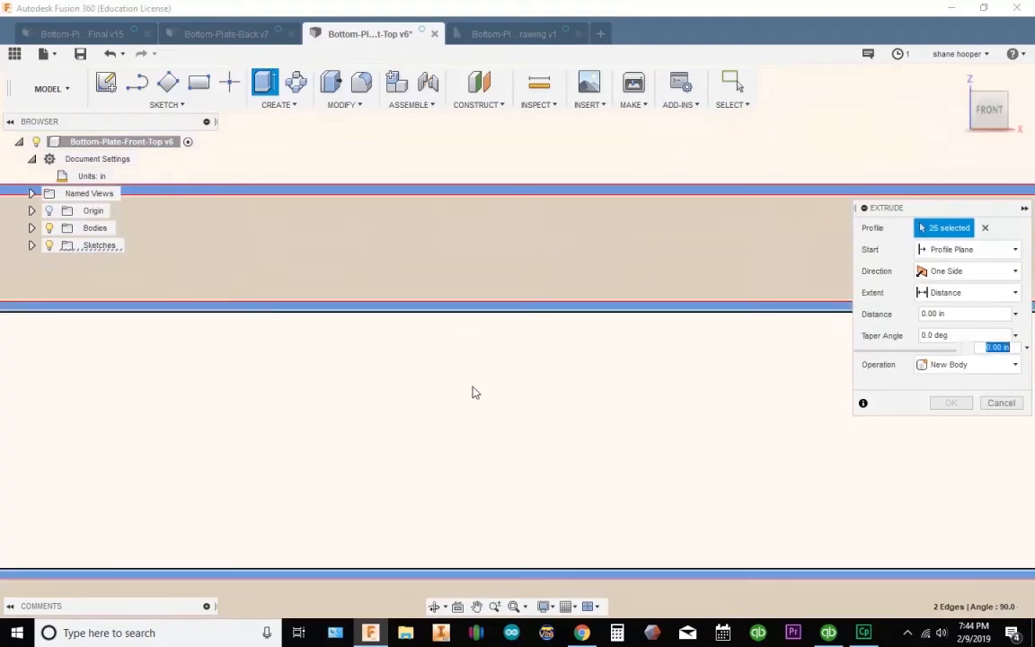
{"action": "scroll", "coordinate": [474, 386], "scroll_direction": "down", "scroll_amount": 4}
{"action": "middle_click_drag", "start_coordinate": [492, 412], "coordinate": [478, 252]}
{"action": "left_click", "coordinate": [478, 252]}
{"action": "scroll", "coordinate": [477, 306], "scroll_direction": "up", "scroll_amount": 5}
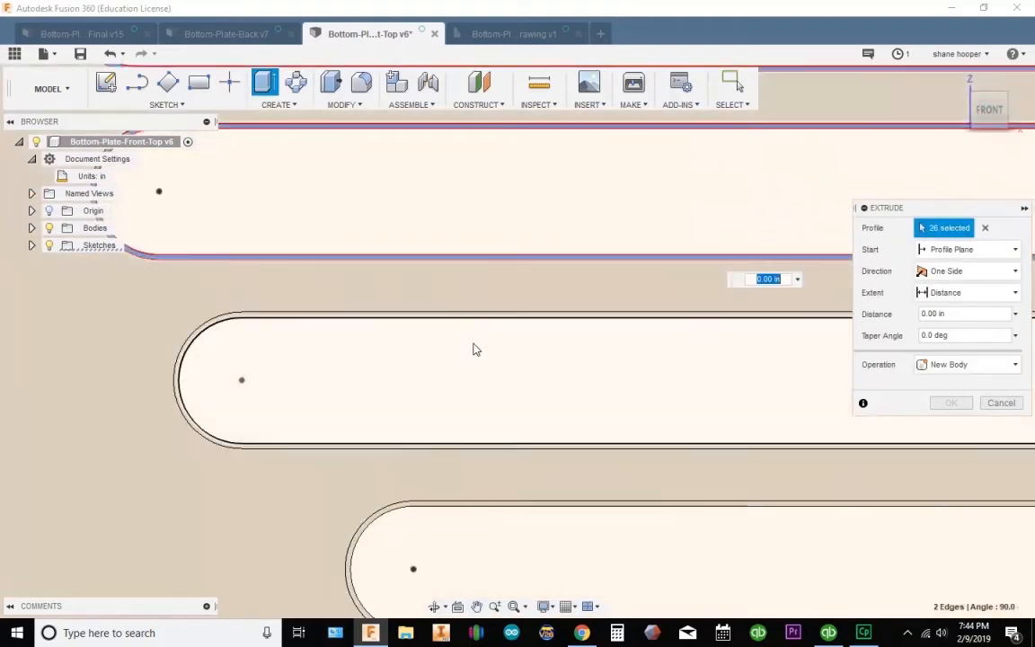
{"action": "left_click", "coordinate": [484, 324]}
Step: Add the thin rim around the rightmost grille's lowest slot to the Extrude profiles and check the selection across all four grilles
{"action": "scroll", "coordinate": [497, 370], "scroll_direction": "down", "scroll_amount": 5}
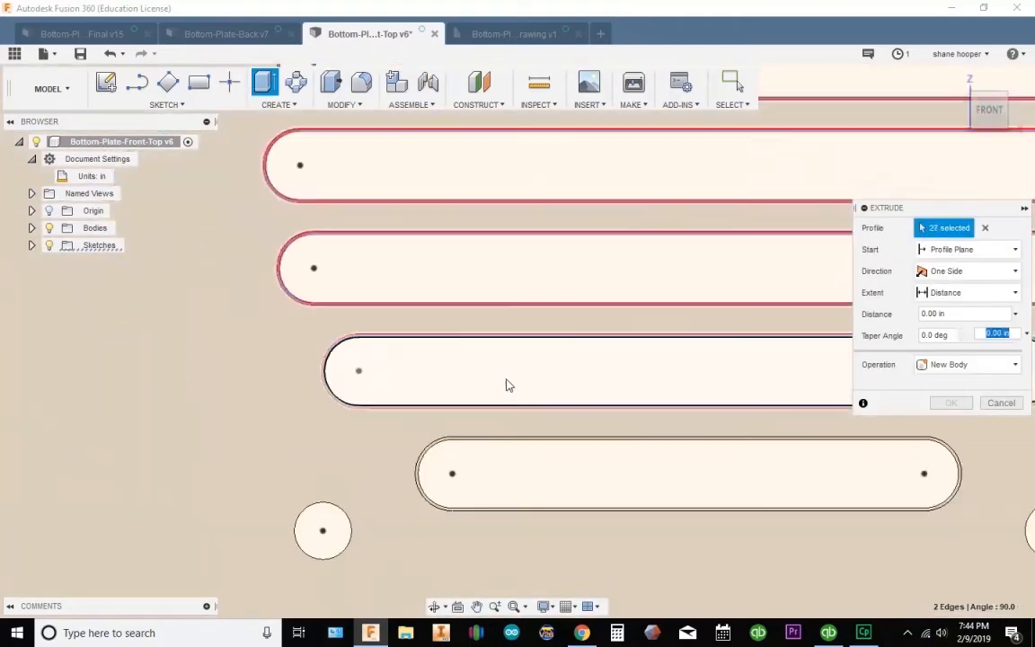
{"action": "scroll", "coordinate": [530, 436], "scroll_direction": "up", "scroll_amount": 6}
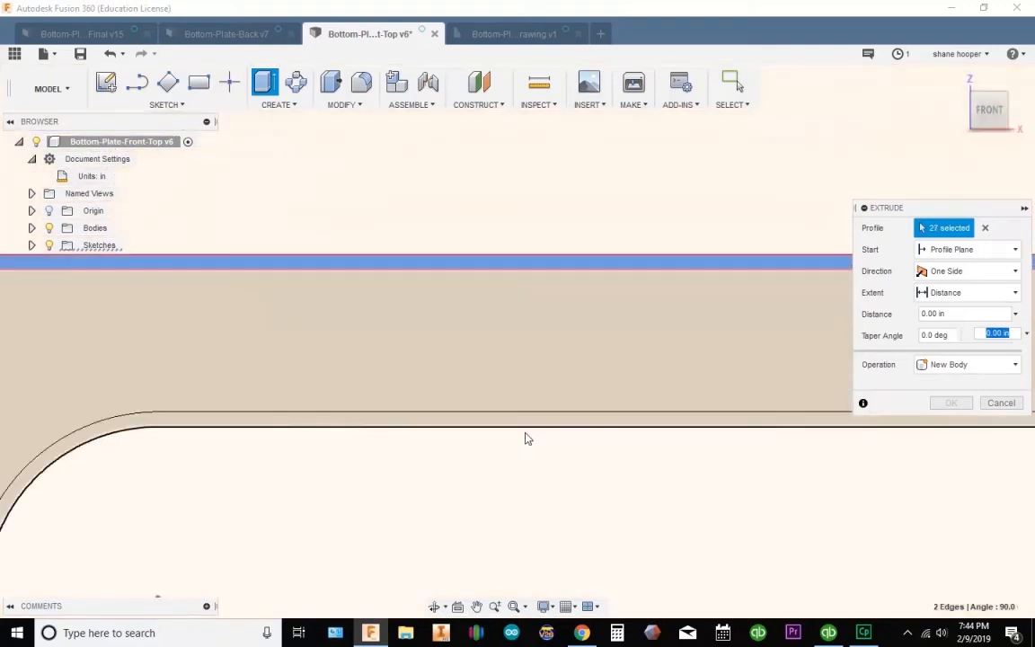
{"action": "left_click", "coordinate": [555, 415]}
{"action": "scroll", "coordinate": [575, 386], "scroll_direction": "down", "scroll_amount": 10}
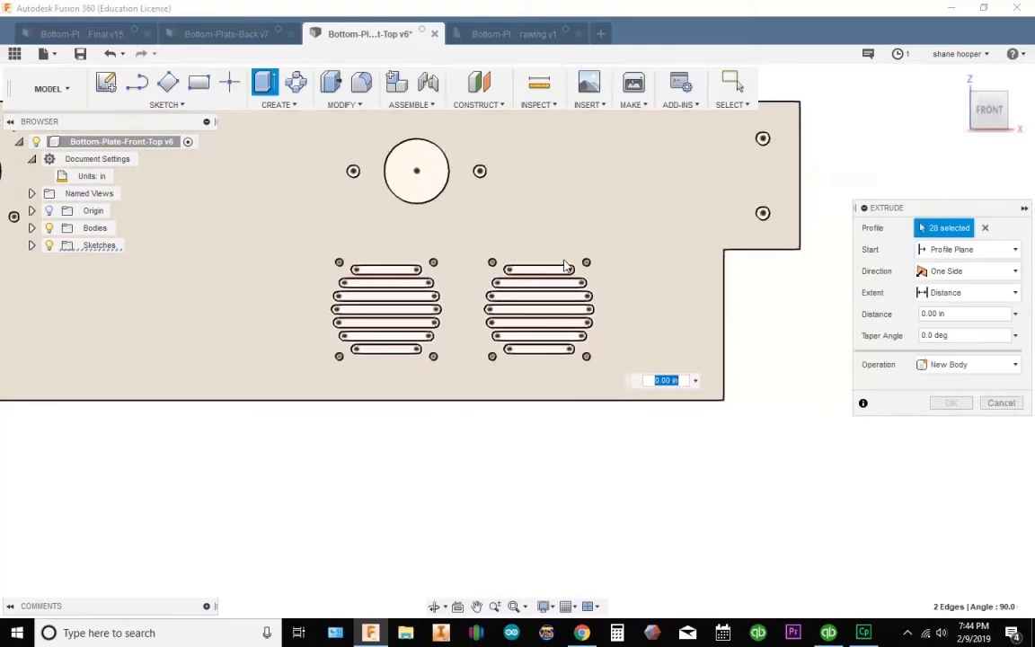
{"action": "scroll", "coordinate": [534, 282], "scroll_direction": "up", "scroll_amount": 6}
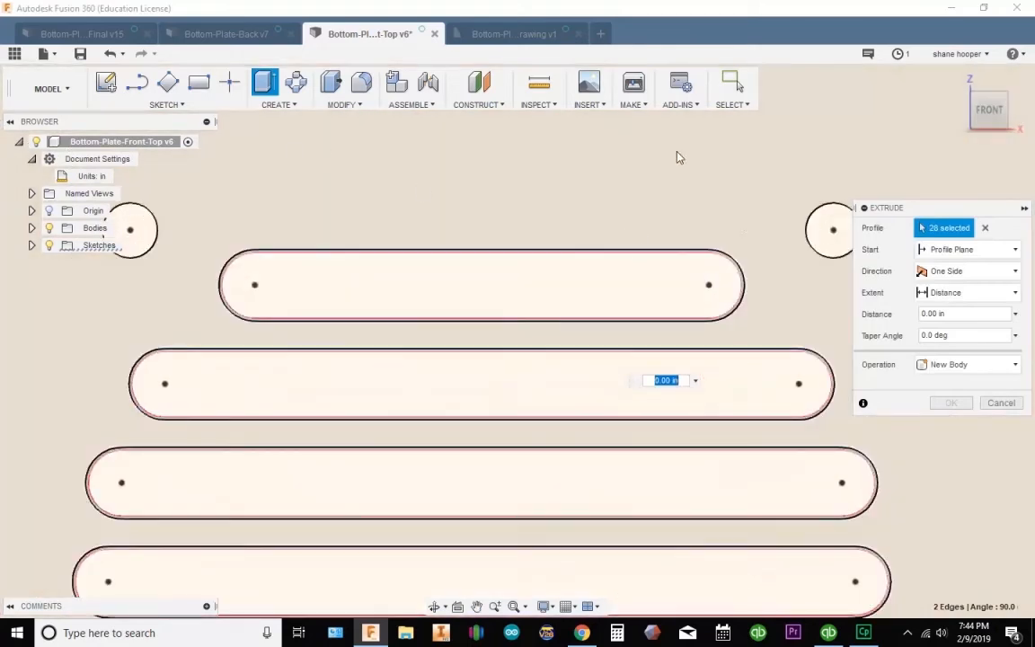
{"action": "scroll", "coordinate": [653, 284], "scroll_direction": "down", "scroll_amount": 2}
{"action": "scroll", "coordinate": [638, 346], "scroll_direction": "down", "scroll_amount": 8}
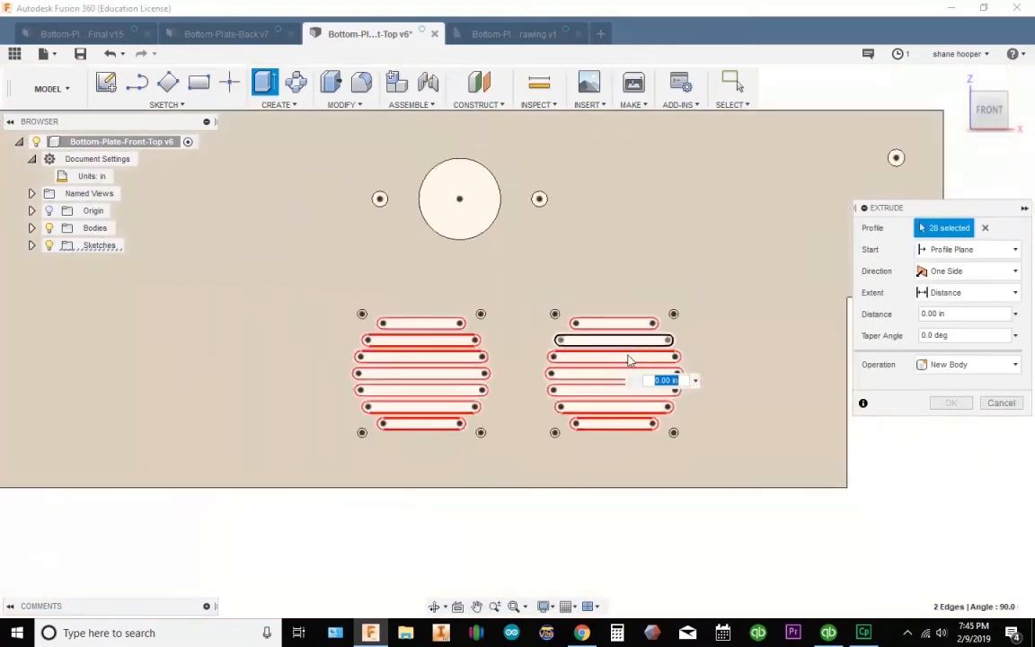
{"action": "scroll", "coordinate": [456, 376], "scroll_direction": "down", "scroll_amount": 3}
{"action": "middle_click_drag", "start_coordinate": [457, 377], "coordinate": [571, 332]}
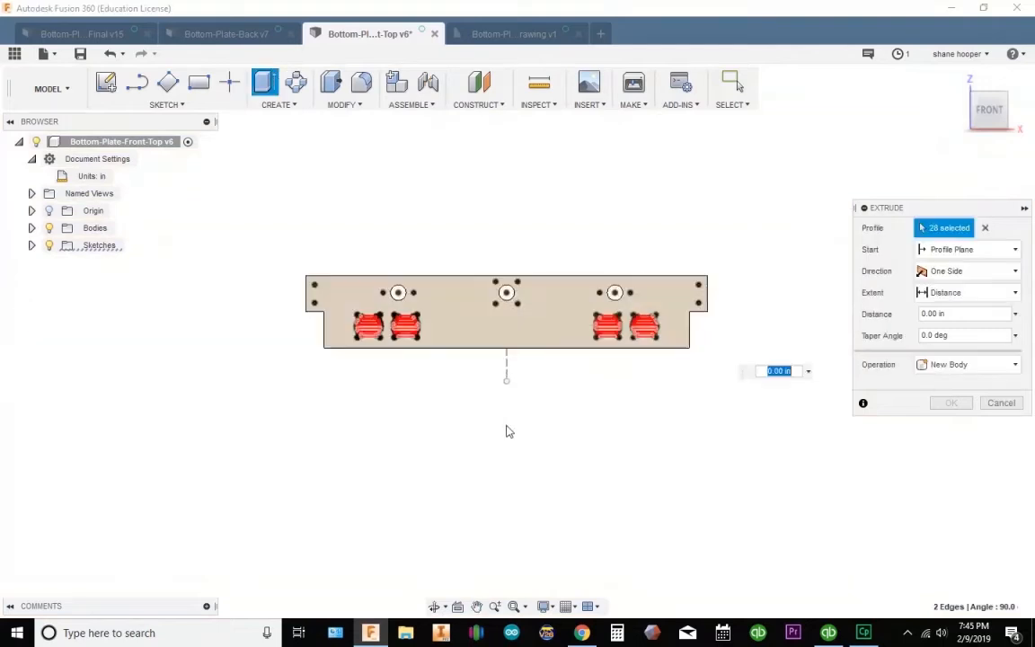
Step: Extrude the selected slot rims as a cut through the plate with a distance of -2.40 in
{"action": "middle_click_drag", "start_coordinate": [336, 448], "coordinate": [340, 359], "text": "shift"}
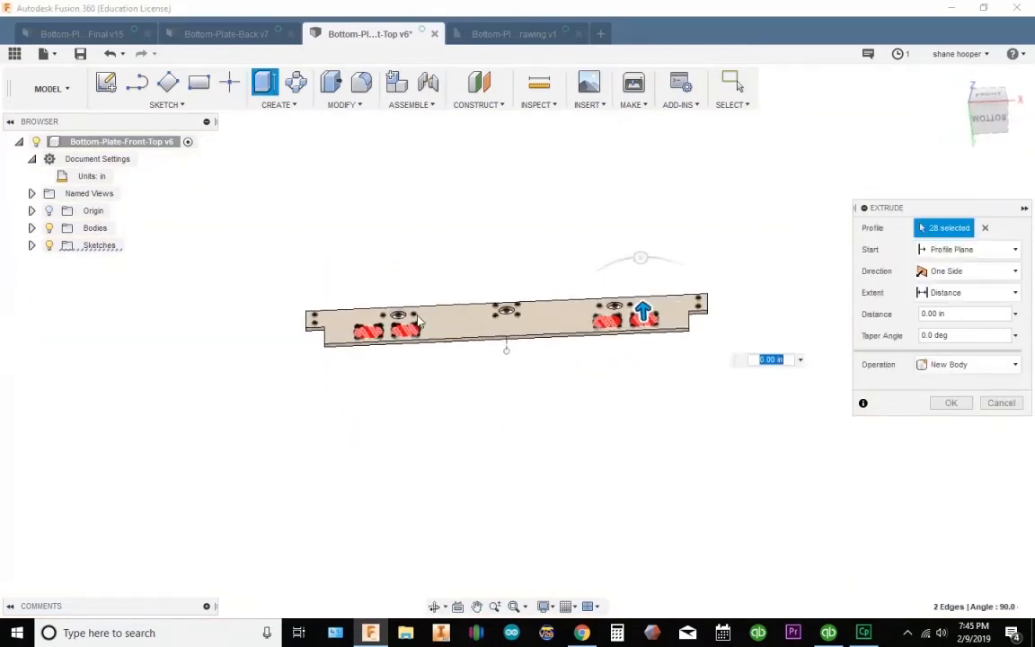
{"action": "scroll", "coordinate": [657, 317], "scroll_direction": "up", "scroll_amount": 5}
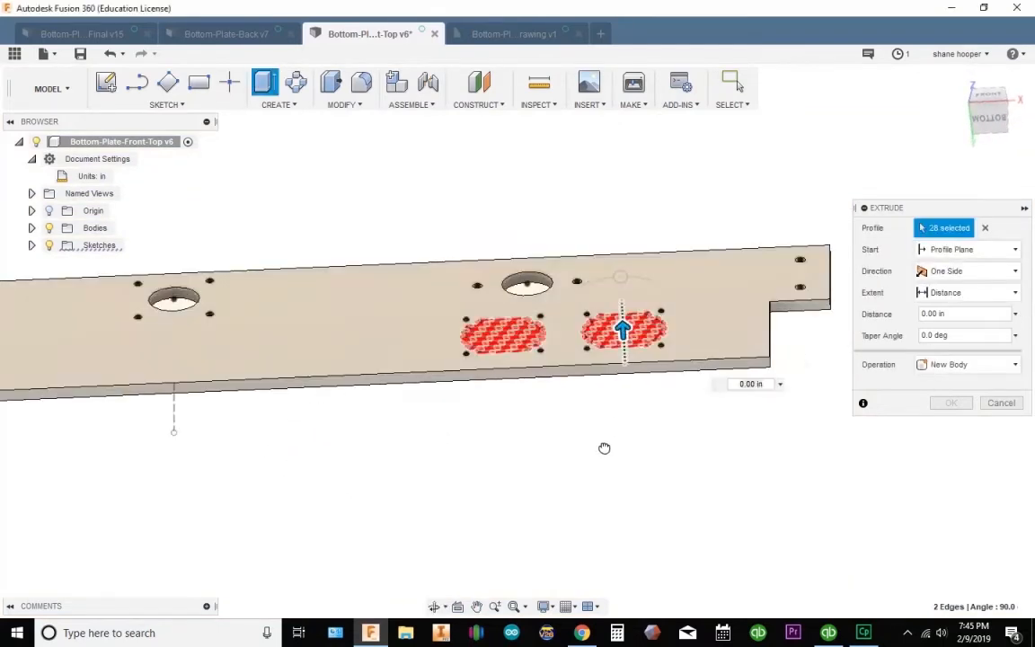
{"action": "left_click_drag", "start_coordinate": [605, 454], "coordinate": [625, 432]}
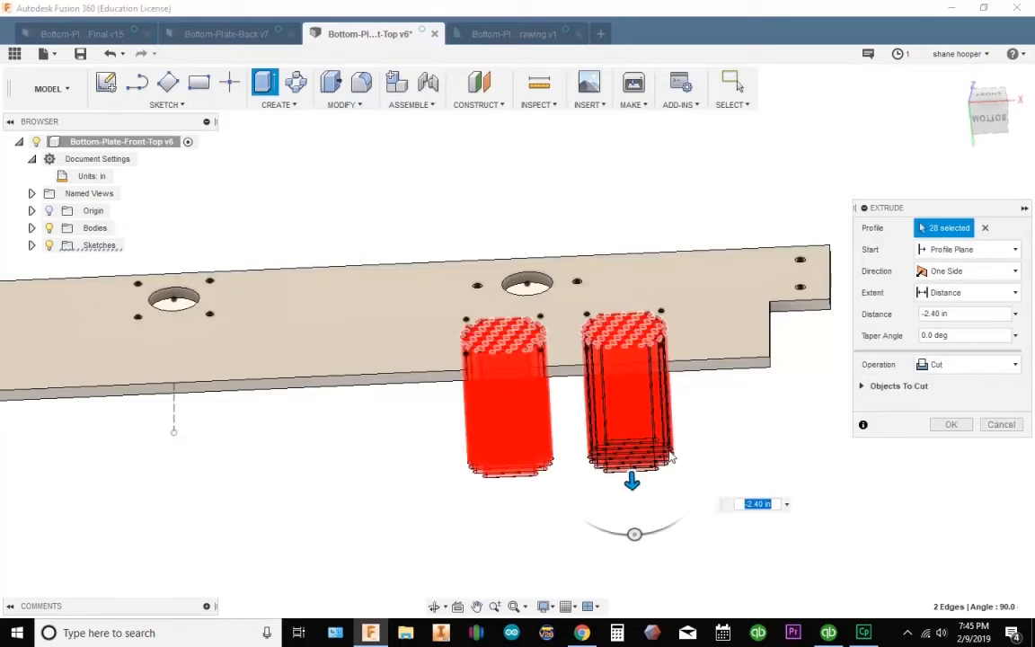
{"action": "key", "text": "Return"}
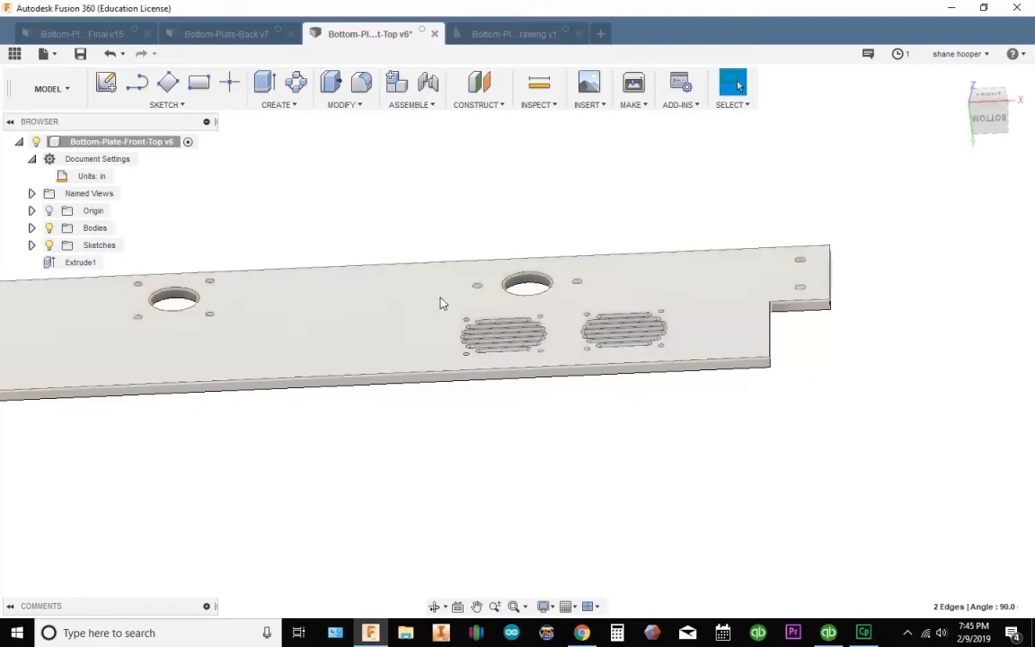
Step: Measure the rounded left end of the top slot in the right-hand grille of the pair, viewing the plate from the front
{"action": "scroll", "coordinate": [465, 304], "scroll_direction": "up", "scroll_amount": 5}
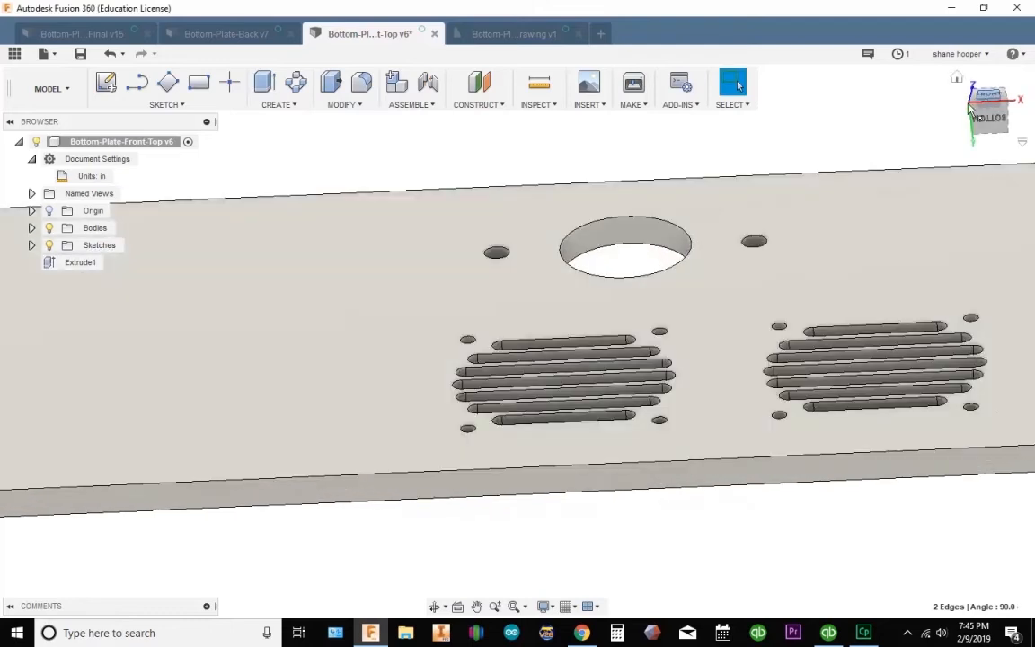
{"action": "left_click", "coordinate": [986, 100]}
{"action": "scroll", "coordinate": [503, 369], "scroll_direction": "down", "scroll_amount": 9}
{"action": "middle_click_drag", "start_coordinate": [393, 343], "coordinate": [391, 342]}
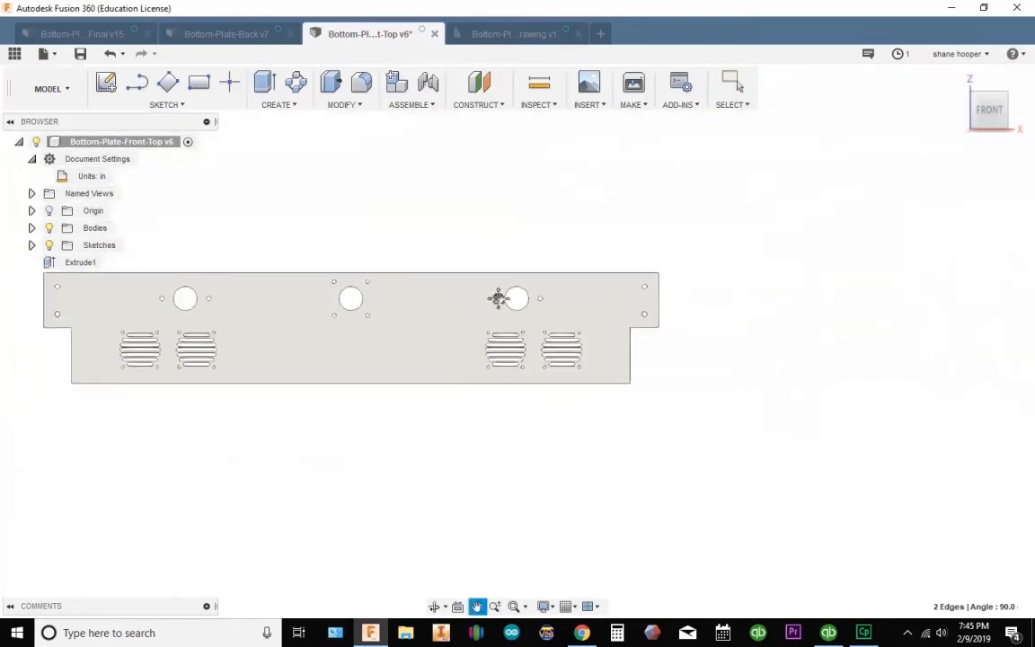
{"action": "scroll", "coordinate": [422, 292], "scroll_direction": "up", "scroll_amount": 10}
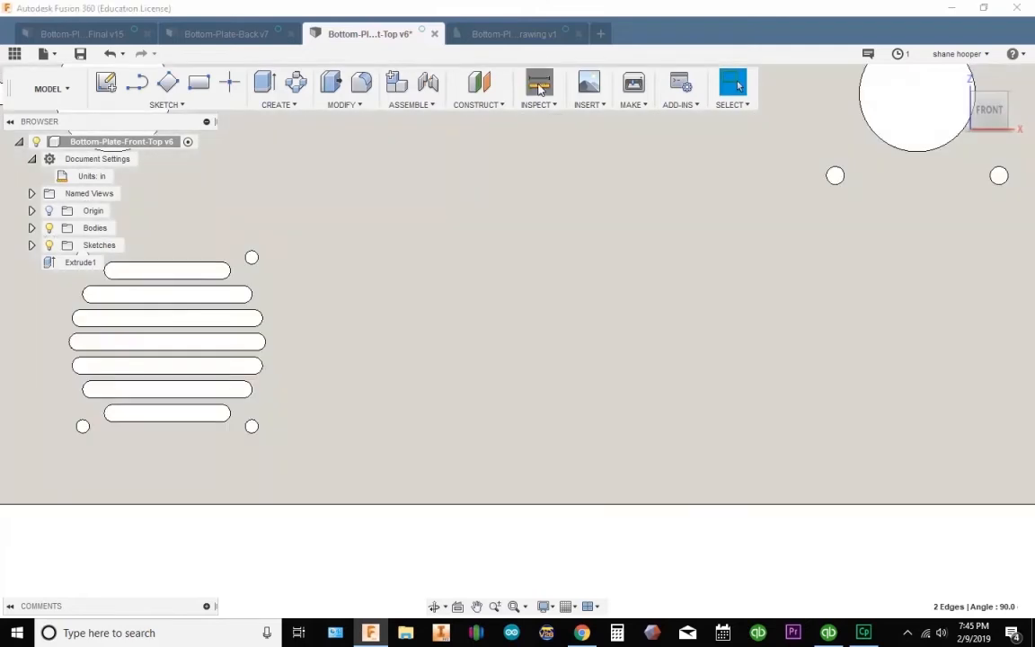
{"action": "left_click", "coordinate": [539, 84]}
{"action": "scroll", "coordinate": [654, 331], "scroll_direction": "up", "scroll_amount": 5}
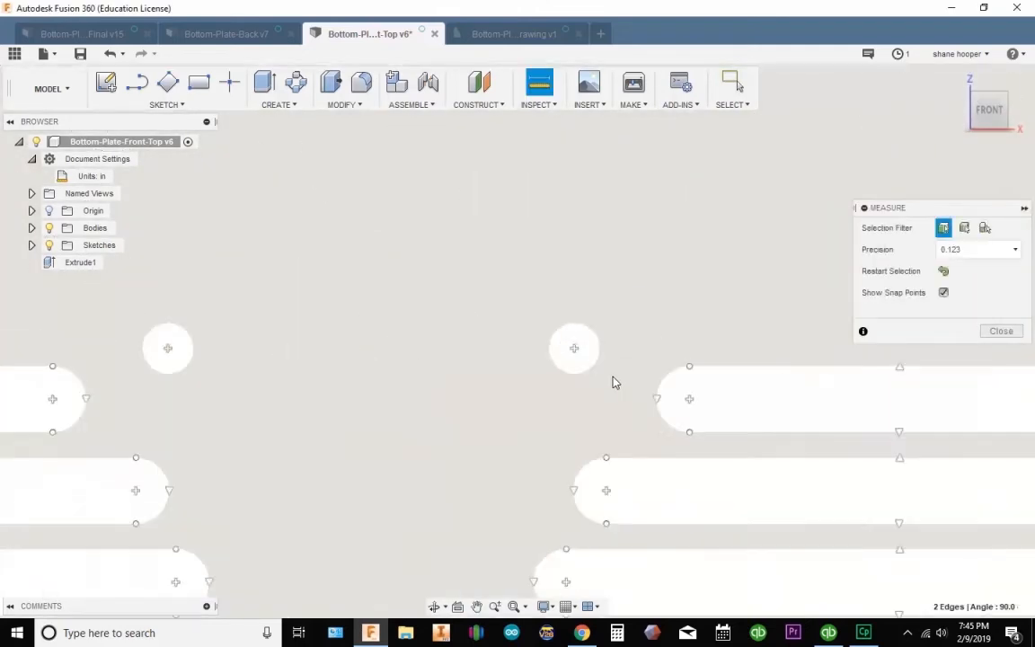
{"action": "scroll", "coordinate": [659, 392], "scroll_direction": "down", "scroll_amount": 5}
{"action": "scroll", "coordinate": [665, 399], "scroll_direction": "up", "scroll_amount": 5}
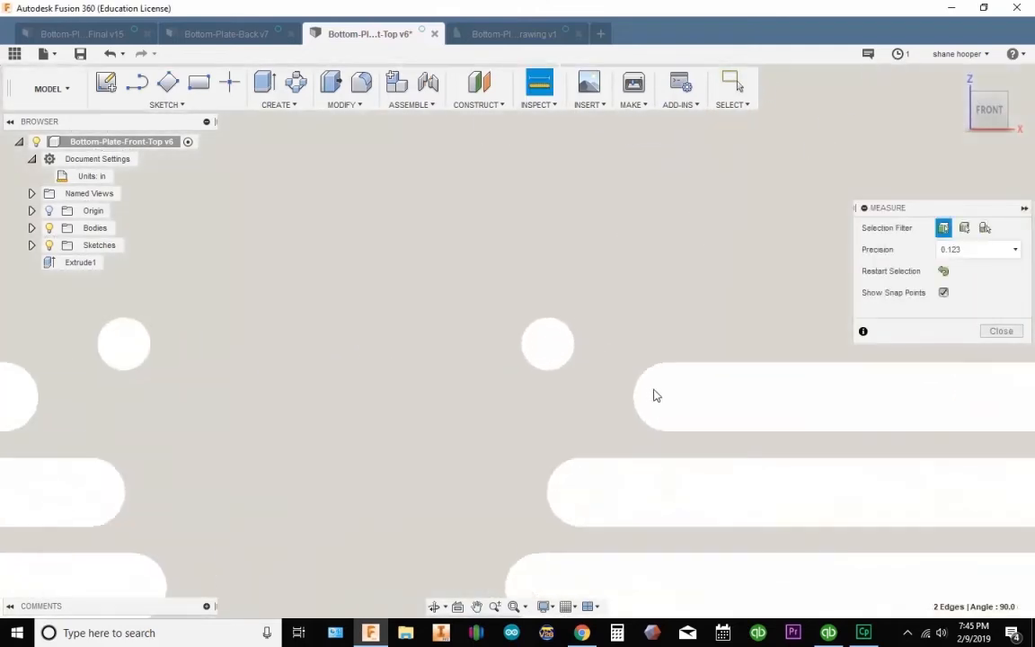
{"action": "left_click", "coordinate": [641, 391]}
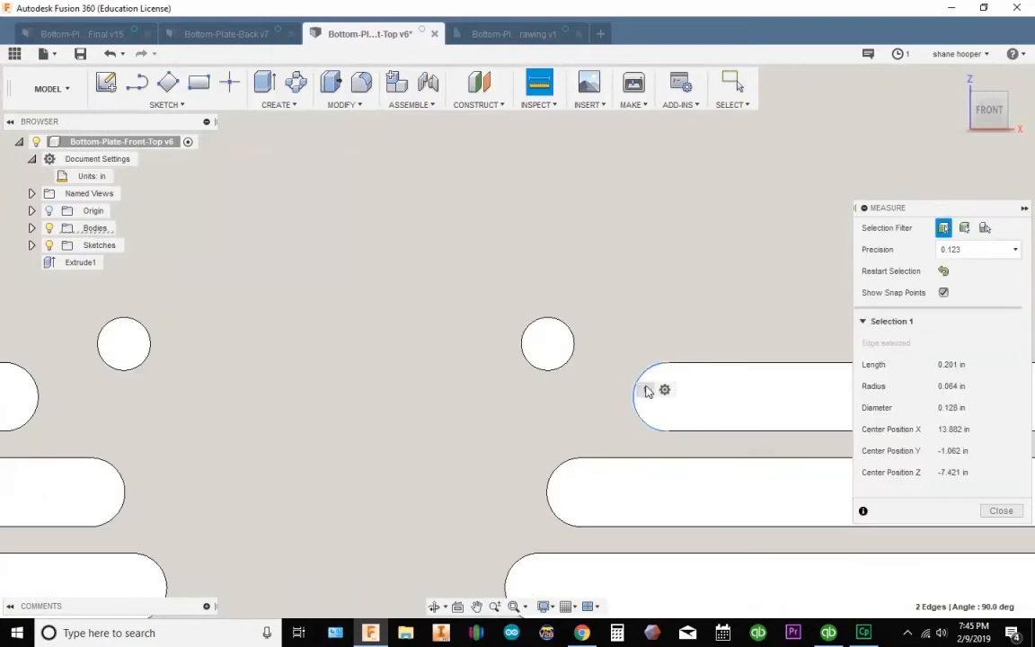
{"action": "scroll", "coordinate": [529, 340], "scroll_direction": "down", "scroll_amount": 5}
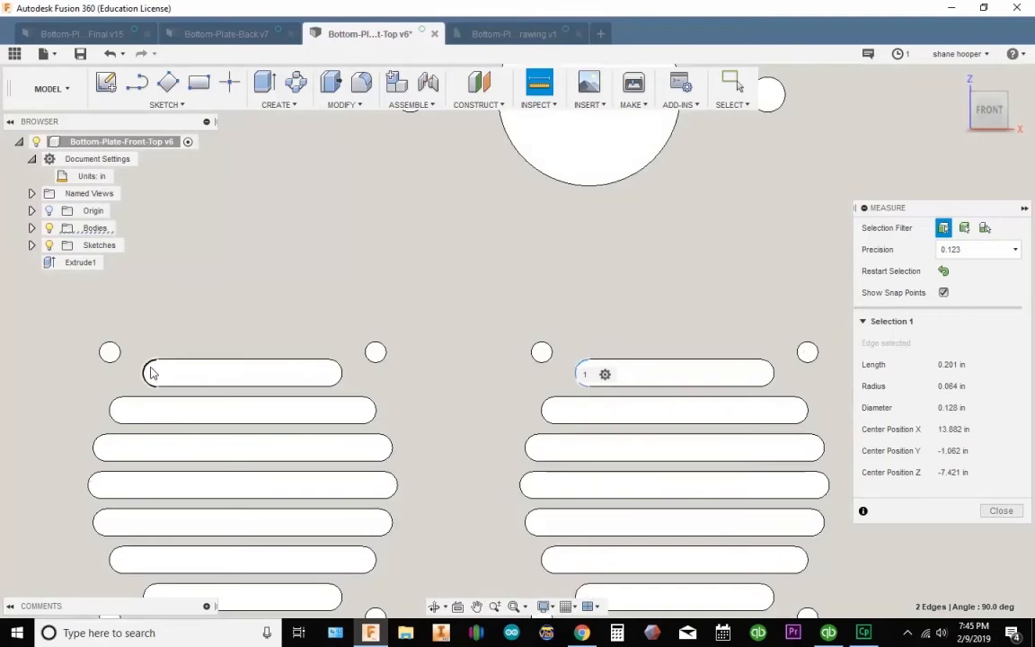
Step: Measure the rounded left end of the top slot in the neighbouring left-hand grille of the pair
{"action": "left_click", "coordinate": [150, 373]}
{"action": "key", "text": "Escape"}
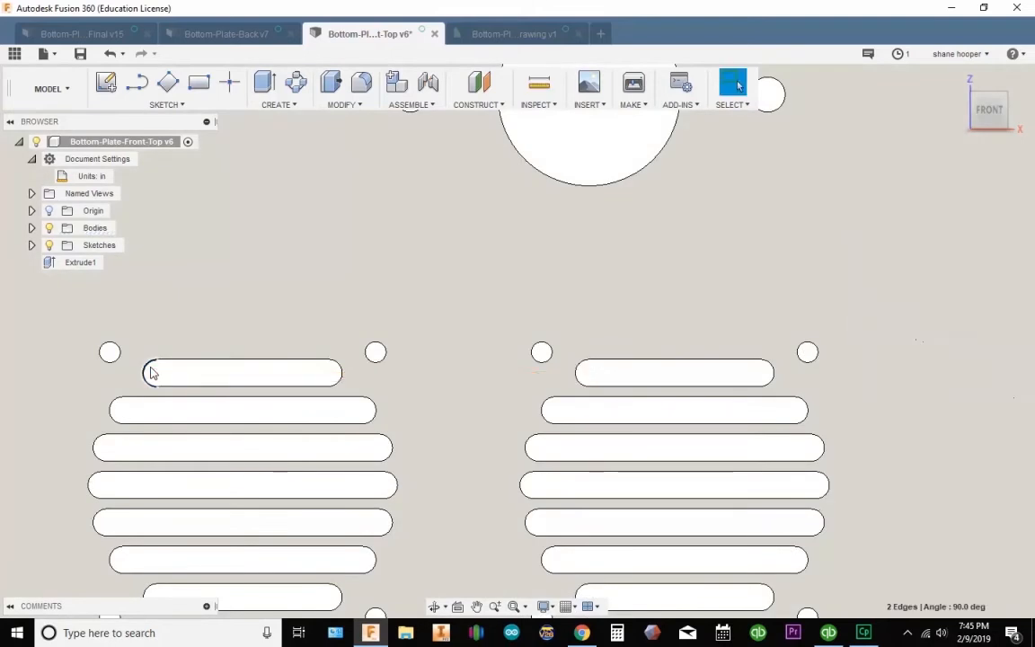
{"action": "key", "text": "i"}
{"action": "scroll", "coordinate": [154, 374], "scroll_direction": "up", "scroll_amount": 4}
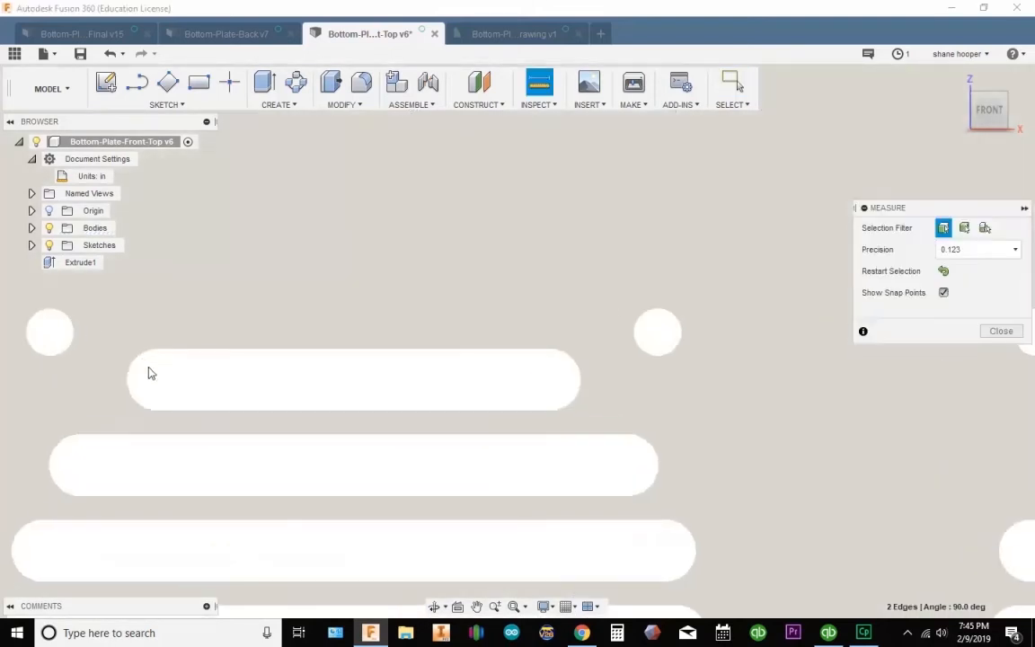
{"action": "left_click", "coordinate": [137, 369]}
{"action": "scroll", "coordinate": [503, 423], "scroll_direction": "down", "scroll_amount": 5}
{"action": "key", "text": "Escape"}
{"action": "scroll", "coordinate": [656, 414], "scroll_direction": "down", "scroll_amount": 4}
{"action": "middle_click_drag", "start_coordinate": [635, 401], "coordinate": [316, 323]}
{"action": "middle_click_drag", "start_coordinate": [435, 371], "coordinate": [418, 396]}
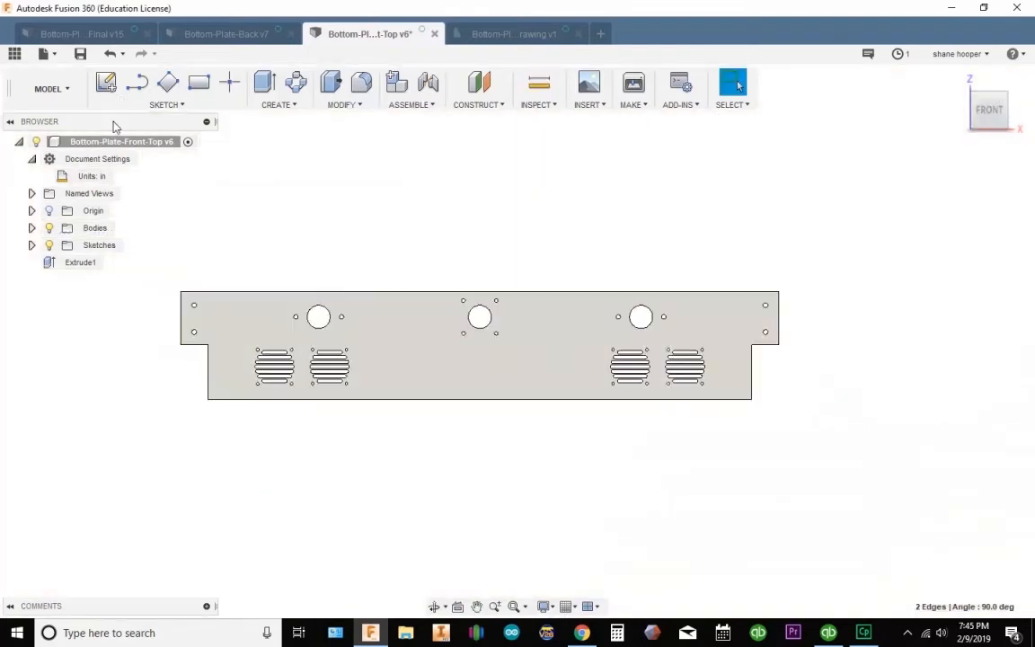
Step: Save a copy of the design as "Bottom-Plate-Front-Top Modified" in the same New folder
{"action": "left_click", "coordinate": [54, 54]}
{"action": "left_click", "coordinate": [85, 168]}
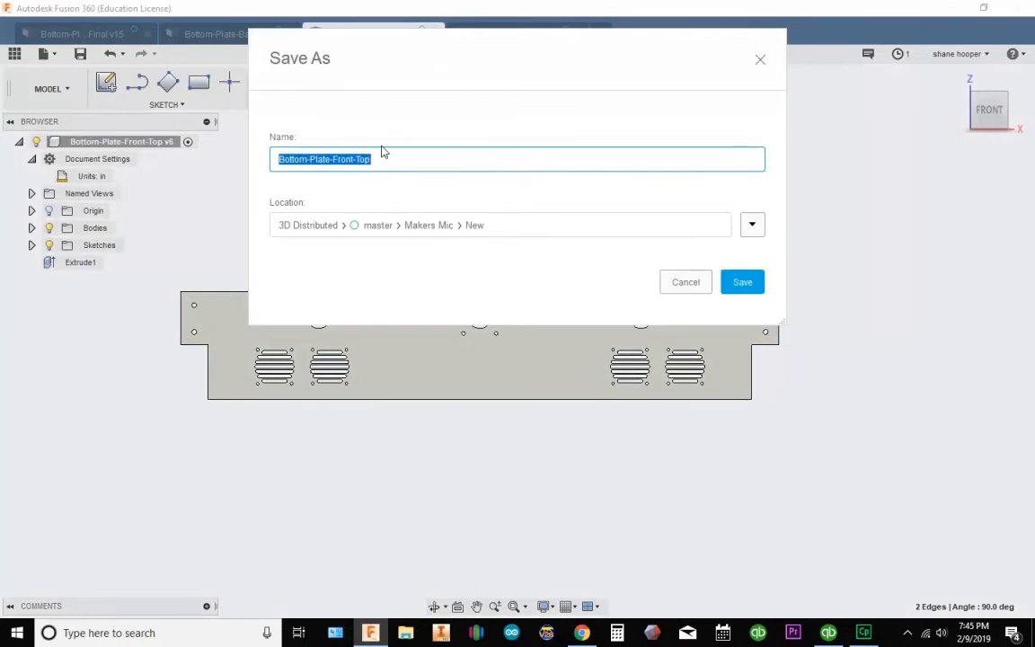
{"action": "left_click", "coordinate": [403, 159]}
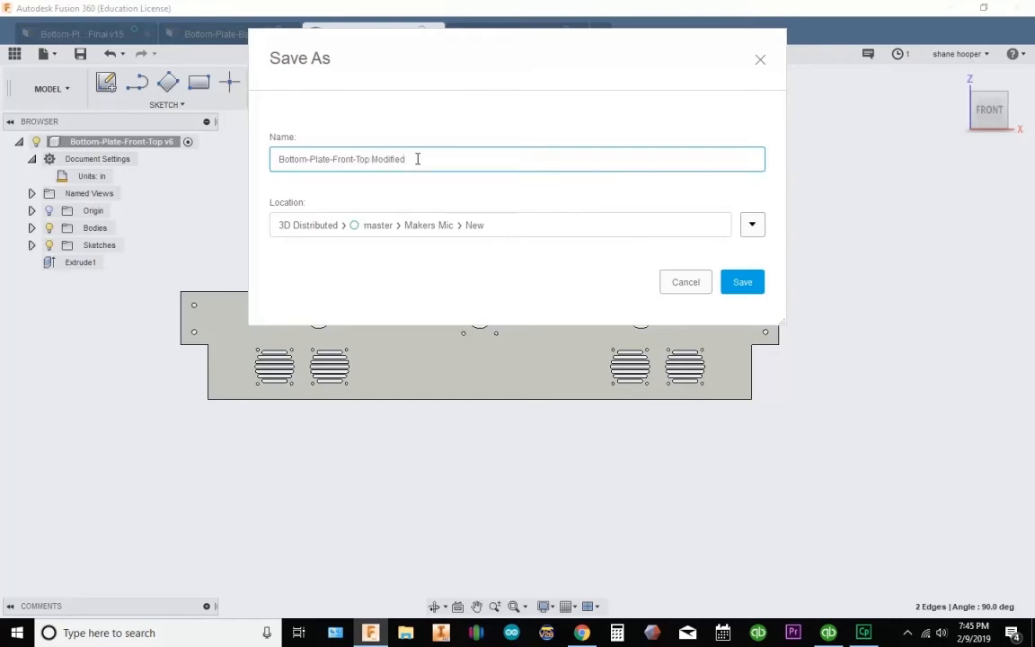
{"action": "key", "text": "Return"}
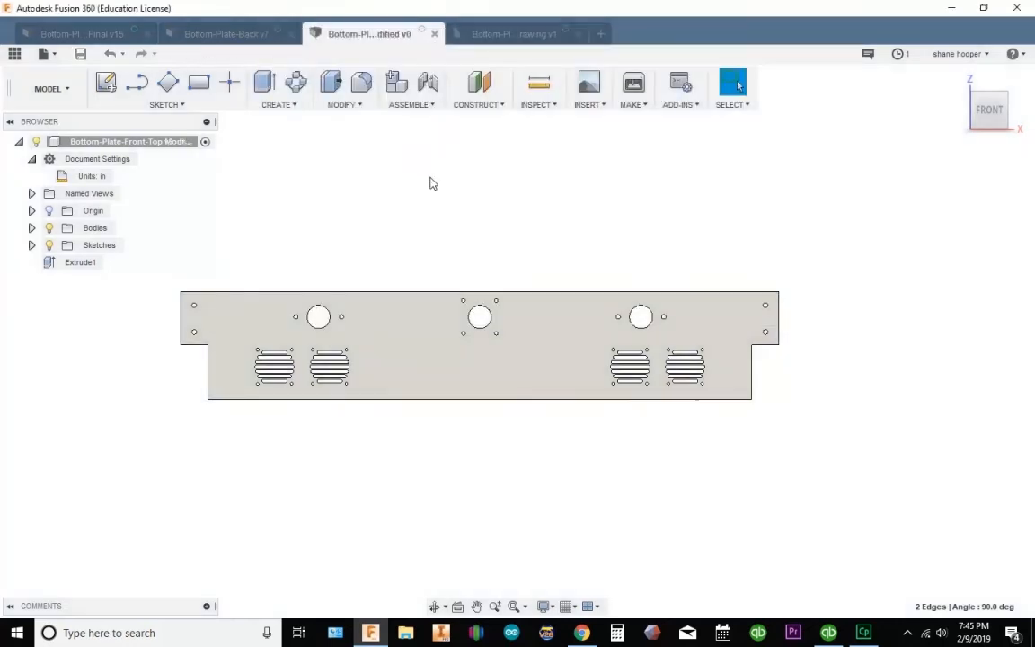
{"action": "middle_click_drag", "start_coordinate": [322, 243], "coordinate": [362, 227]}
{"action": "scroll", "coordinate": [260, 238], "scroll_direction": "up", "scroll_amount": 2}
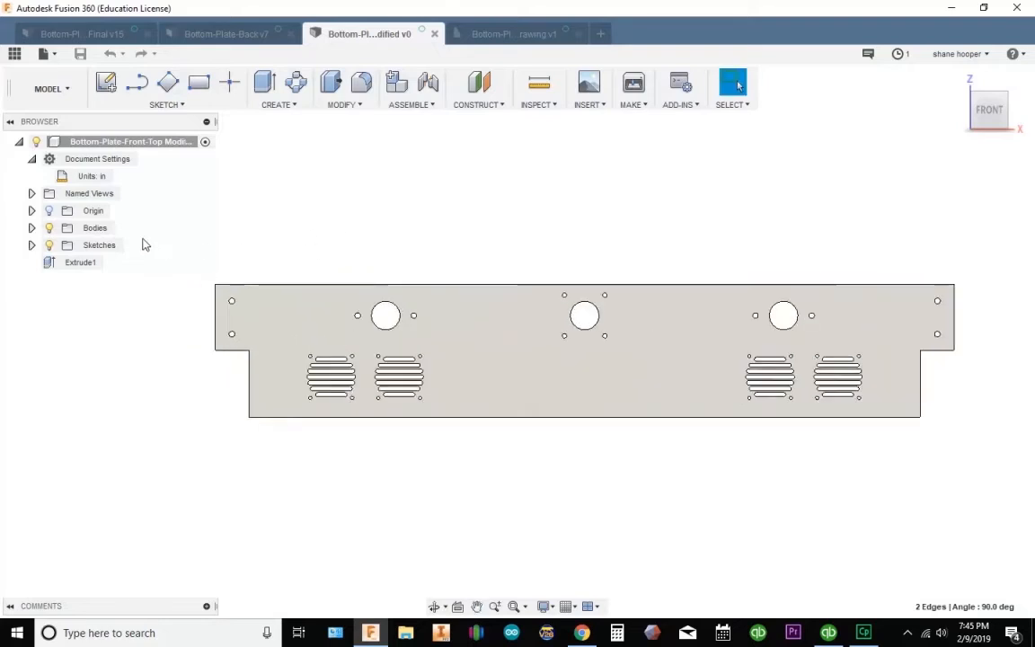
{"action": "scroll", "coordinate": [146, 241], "scroll_direction": "down", "scroll_amount": 4}
Step: Switch to the Manufacture workspace and regenerate all toolpaths of the Op1 setup
{"action": "left_click", "coordinate": [56, 87]}
{"action": "left_click", "coordinate": [79, 296]}
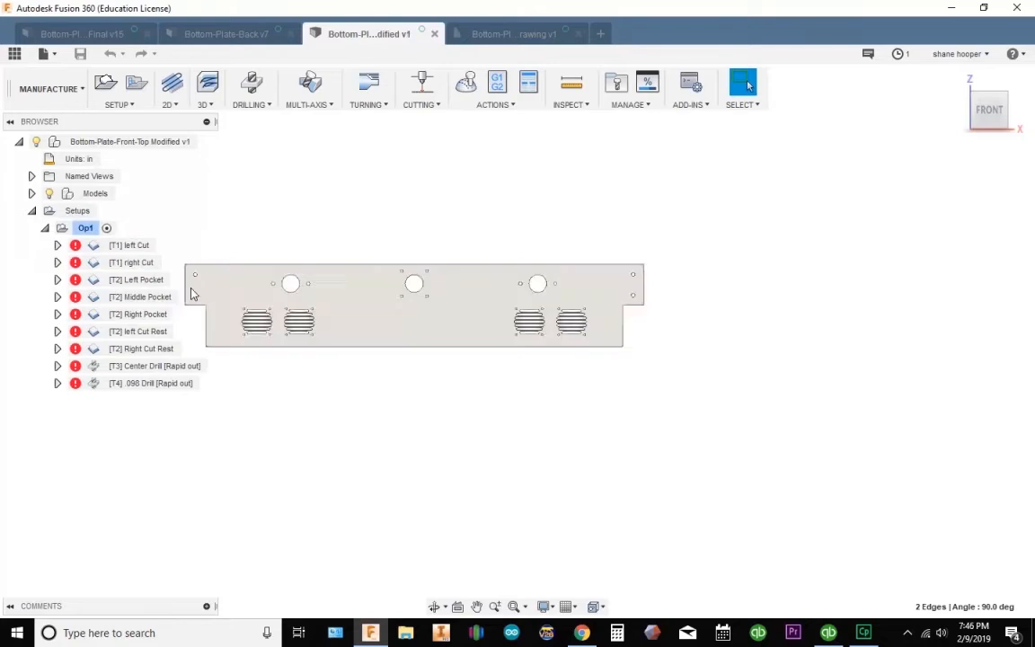
{"action": "right_click", "coordinate": [85, 228]}
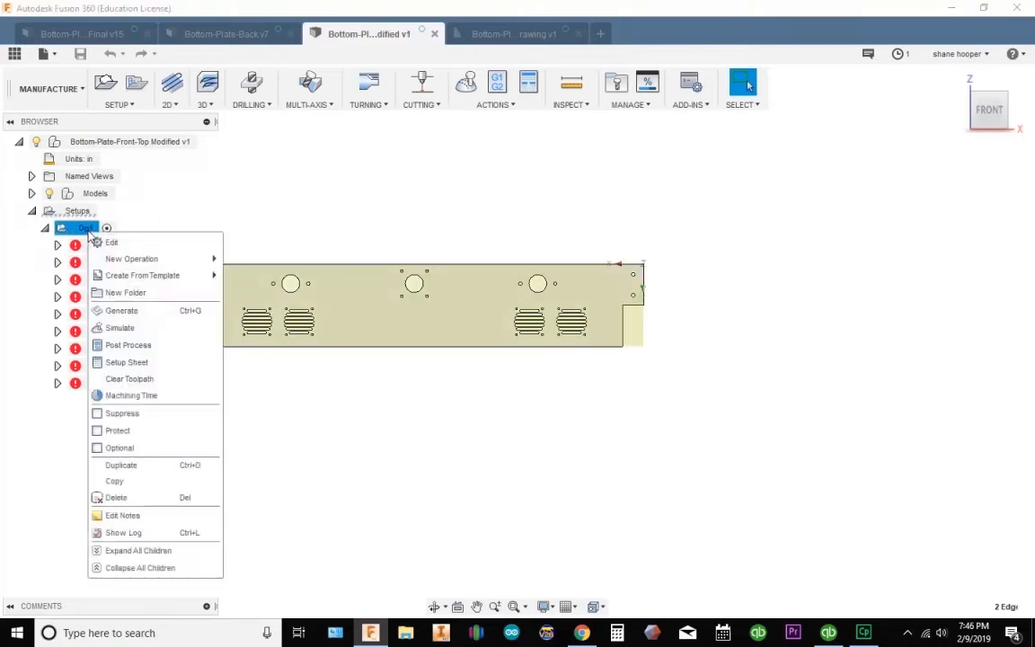
{"action": "key", "text": "Escape"}
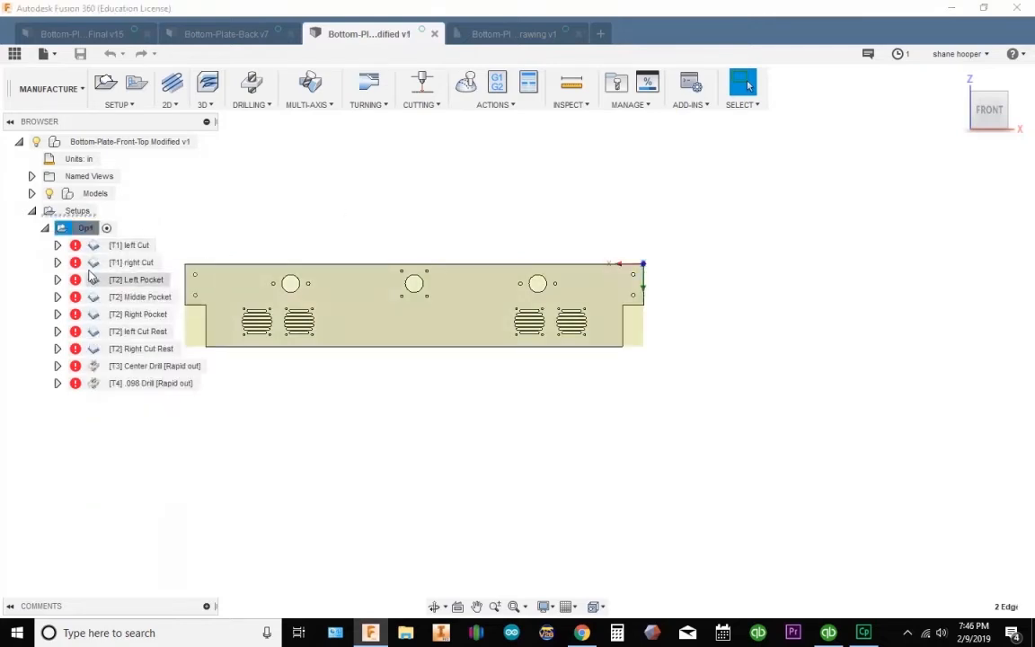
{"action": "right_click", "coordinate": [82, 229]}
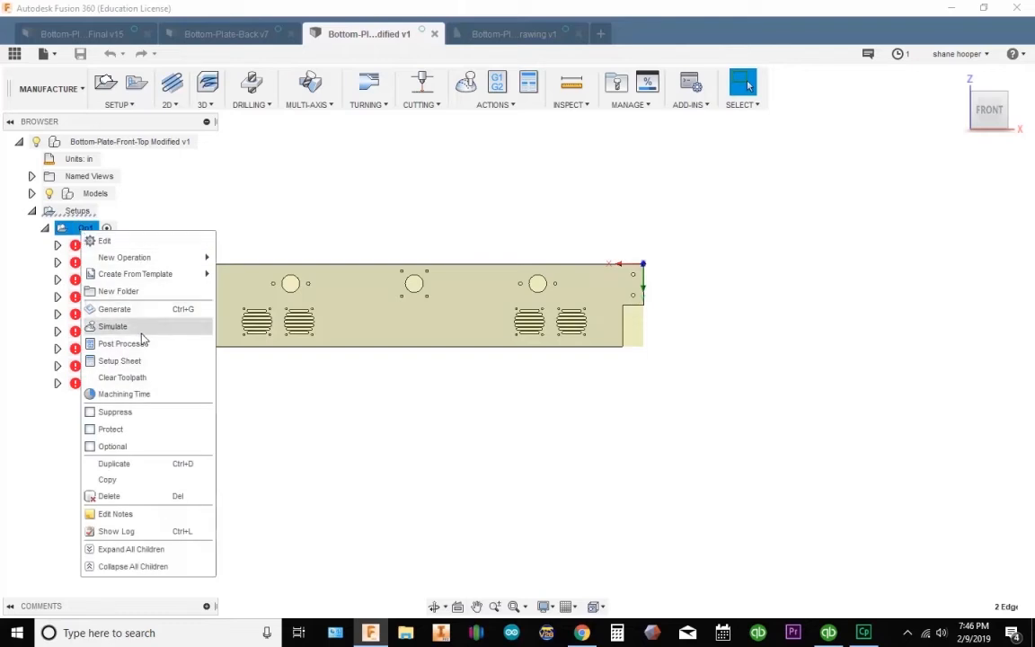
{"action": "left_click", "coordinate": [133, 283]}
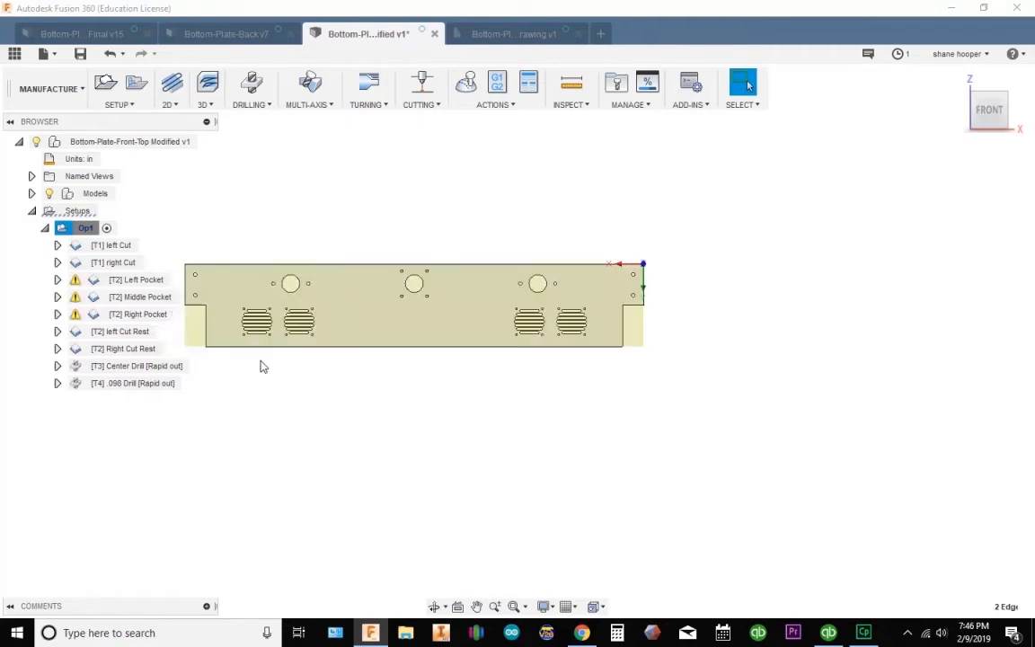
{"action": "scroll", "coordinate": [268, 364], "scroll_direction": "up", "scroll_amount": 5}
{"action": "scroll", "coordinate": [753, 303], "scroll_direction": "down", "scroll_amount": 5}
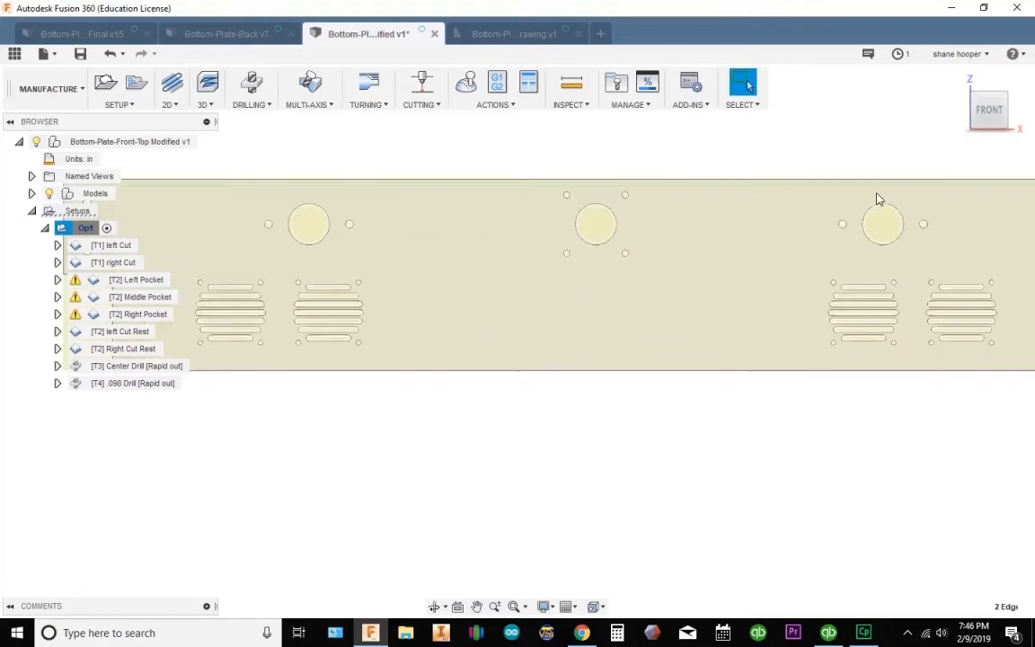
{"action": "left_click", "coordinate": [90, 230]}
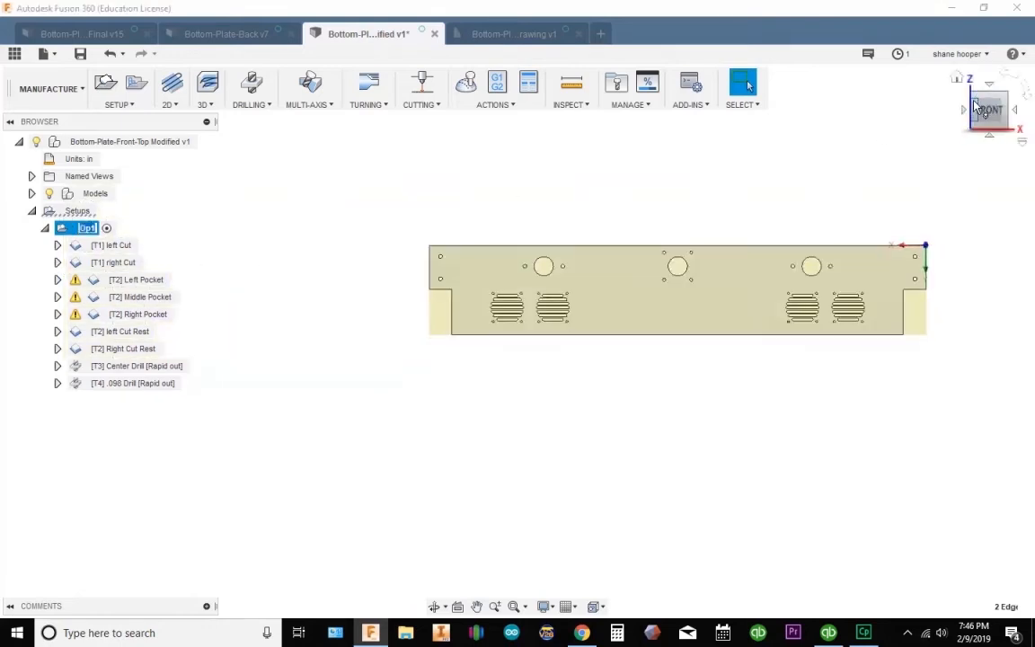
Step: Rotate the front view by 180 degrees and examine the grille slots and screw holes that need machining
{"action": "left_click", "coordinate": [1005, 89]}
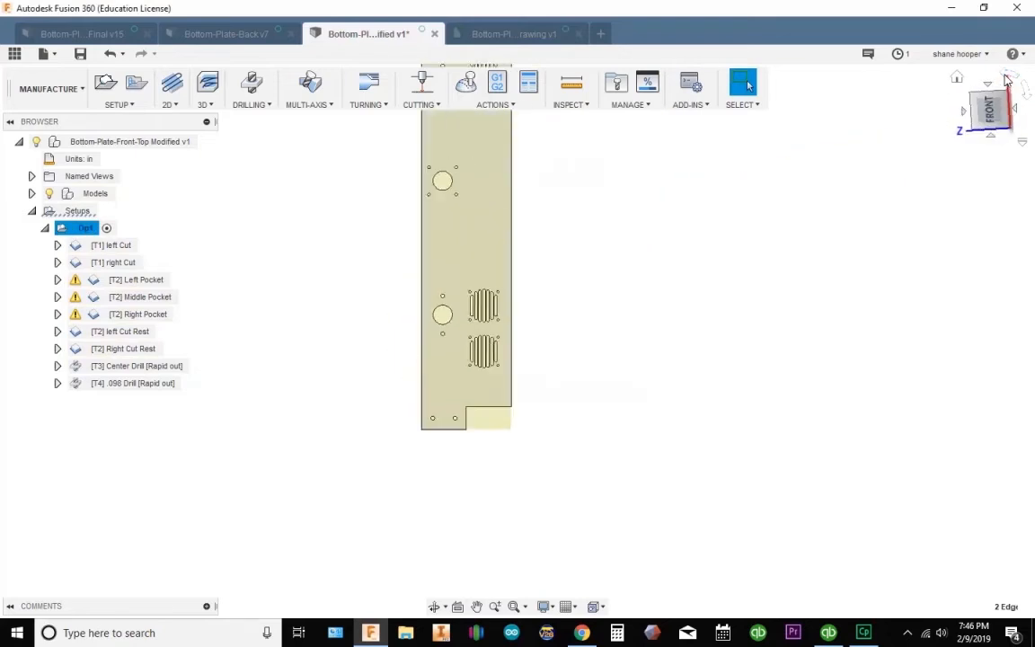
{"action": "left_click", "coordinate": [1005, 89]}
{"action": "middle_click_drag", "start_coordinate": [416, 374], "coordinate": [647, 448]}
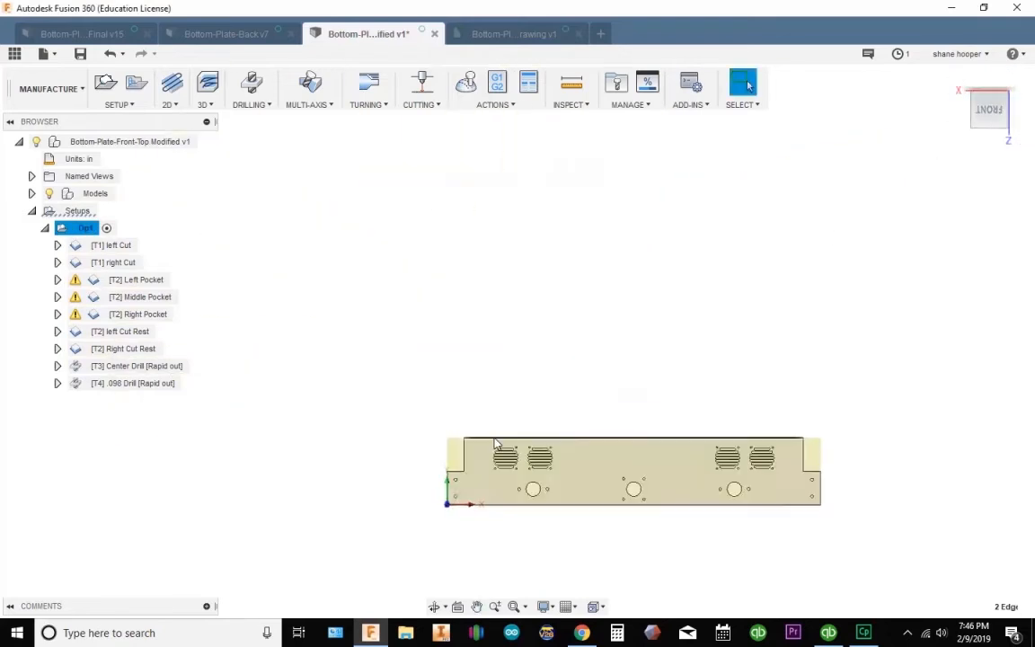
{"action": "scroll", "coordinate": [524, 464], "scroll_direction": "up", "scroll_amount": 3}
{"action": "scroll", "coordinate": [524, 464], "scroll_direction": "up", "scroll_amount": 3}
{"action": "middle_click_drag", "start_coordinate": [674, 487], "coordinate": [521, 409]}
{"action": "scroll", "coordinate": [443, 414], "scroll_direction": "up", "scroll_amount": 5}
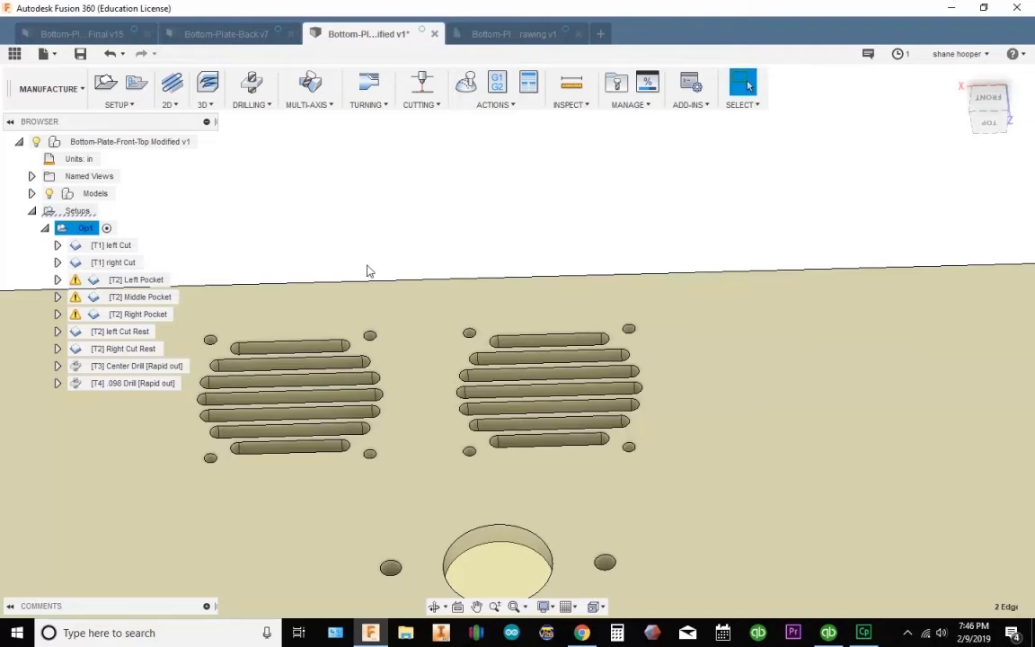
{"action": "middle_click_drag", "start_coordinate": [369, 303], "coordinate": [402, 256]}
{"action": "scroll", "coordinate": [396, 263], "scroll_direction": "up", "scroll_amount": 3}
{"action": "scroll", "coordinate": [393, 271], "scroll_direction": "down", "scroll_amount": 4}
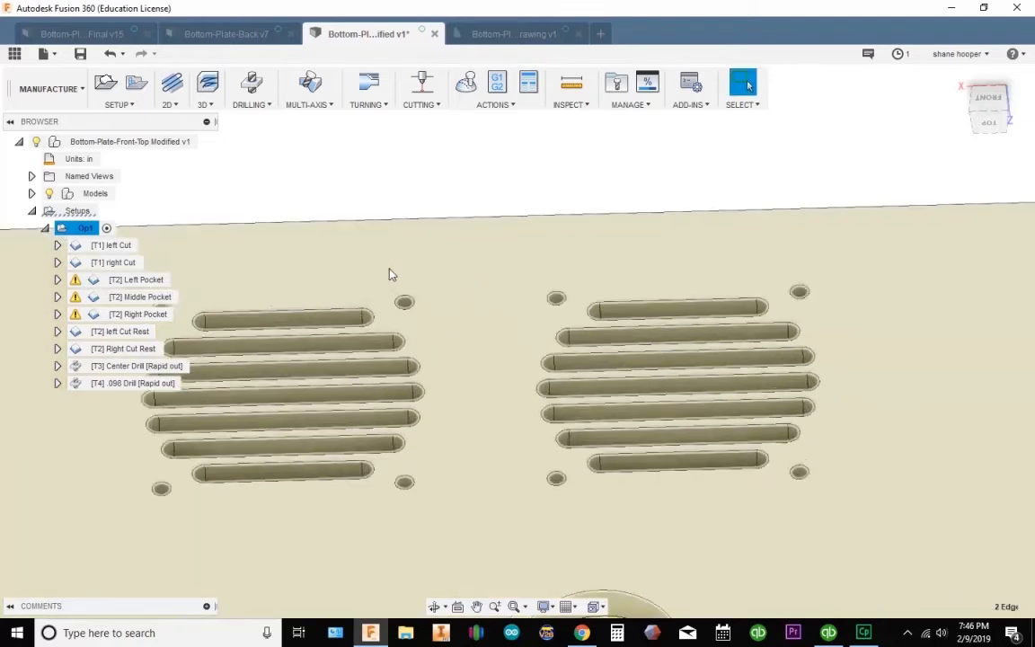
{"action": "middle_click_drag", "start_coordinate": [383, 284], "coordinate": [387, 249]}
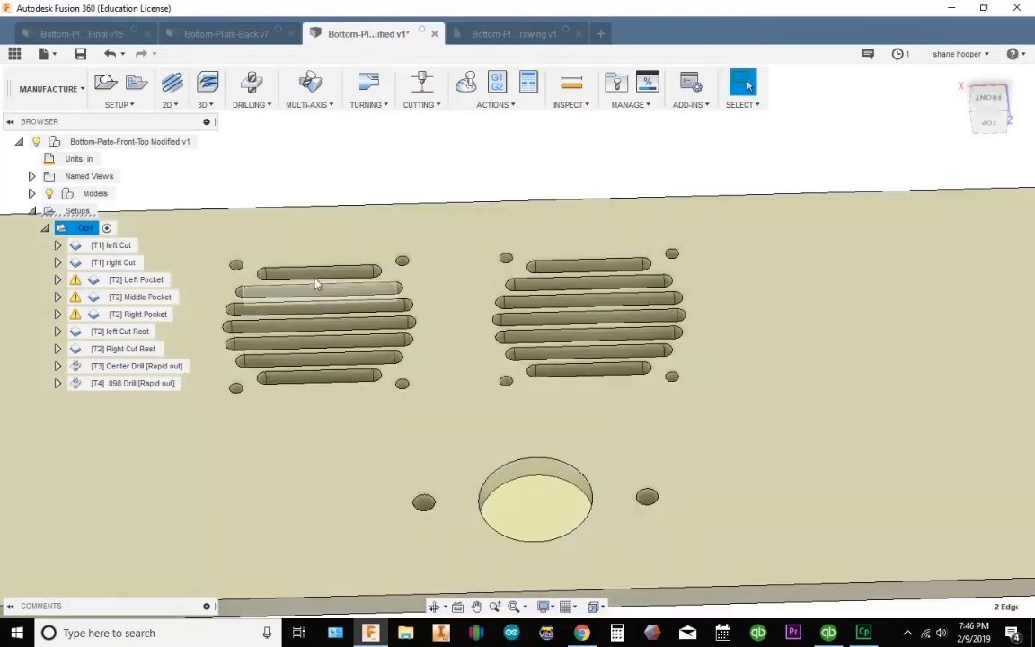
{"action": "scroll", "coordinate": [341, 282], "scroll_direction": "down", "scroll_amount": 5}
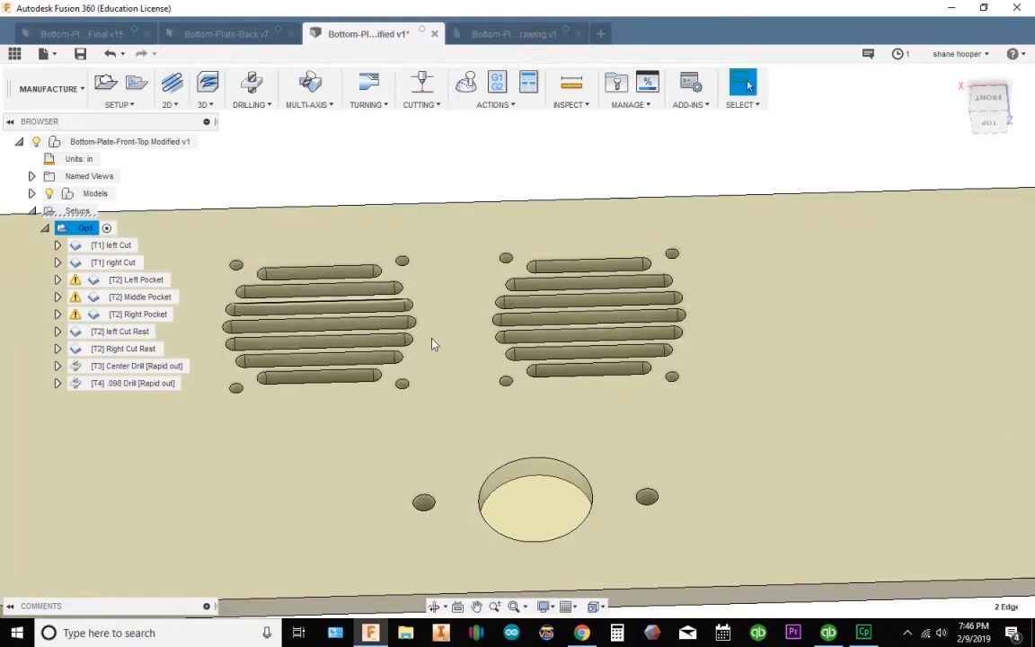
{"action": "scroll", "coordinate": [375, 353], "scroll_direction": "up", "scroll_amount": 5}
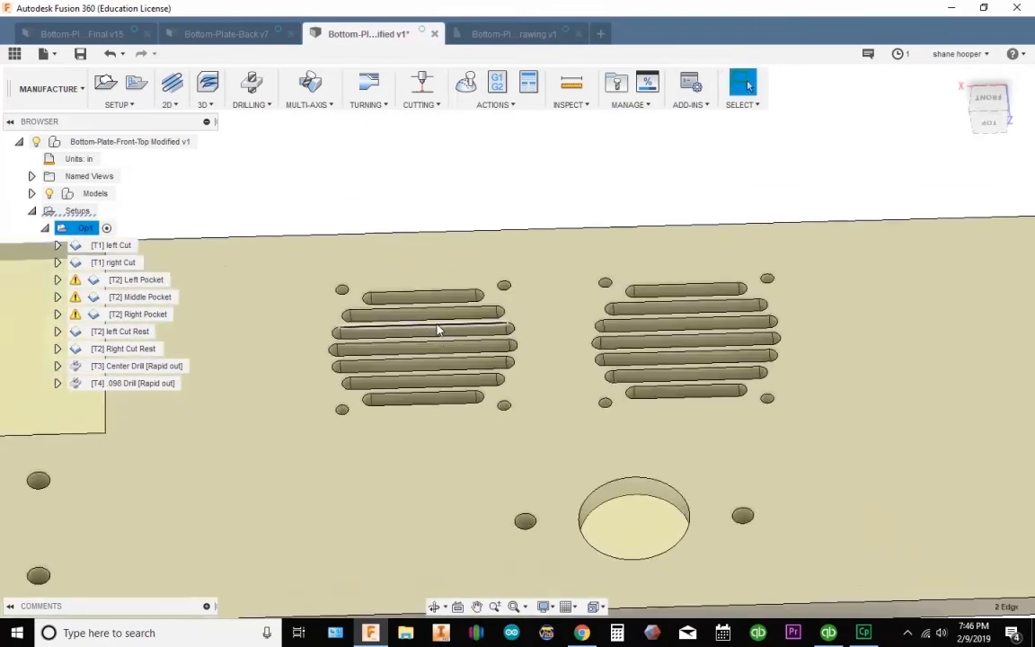
{"action": "scroll", "coordinate": [407, 319], "scroll_direction": "down", "scroll_amount": 3}
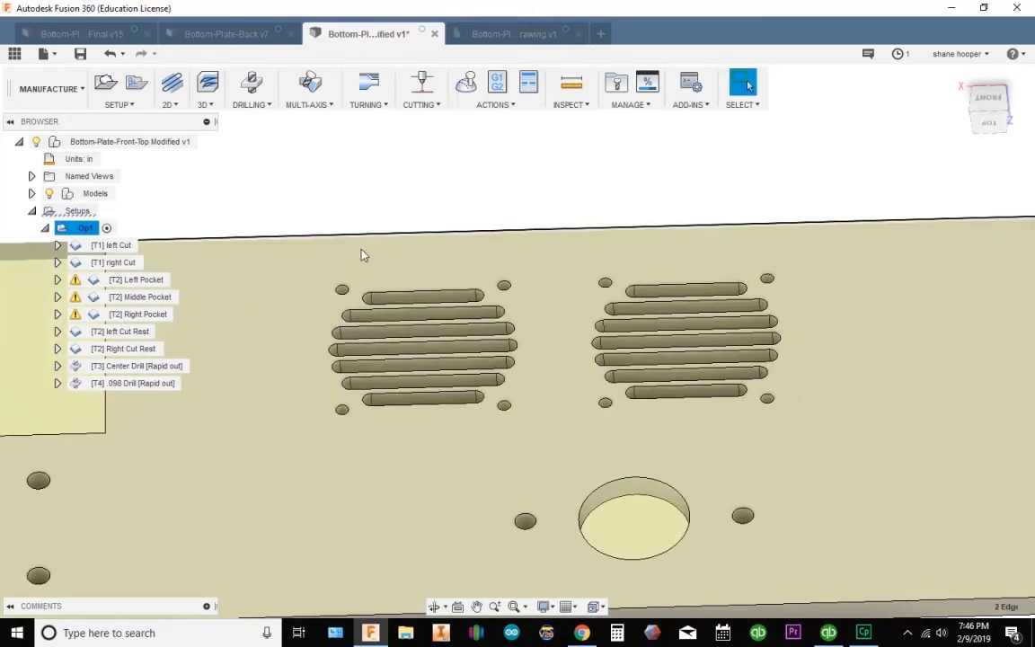
{"action": "scroll", "coordinate": [279, 223], "scroll_direction": "up", "scroll_amount": 2}
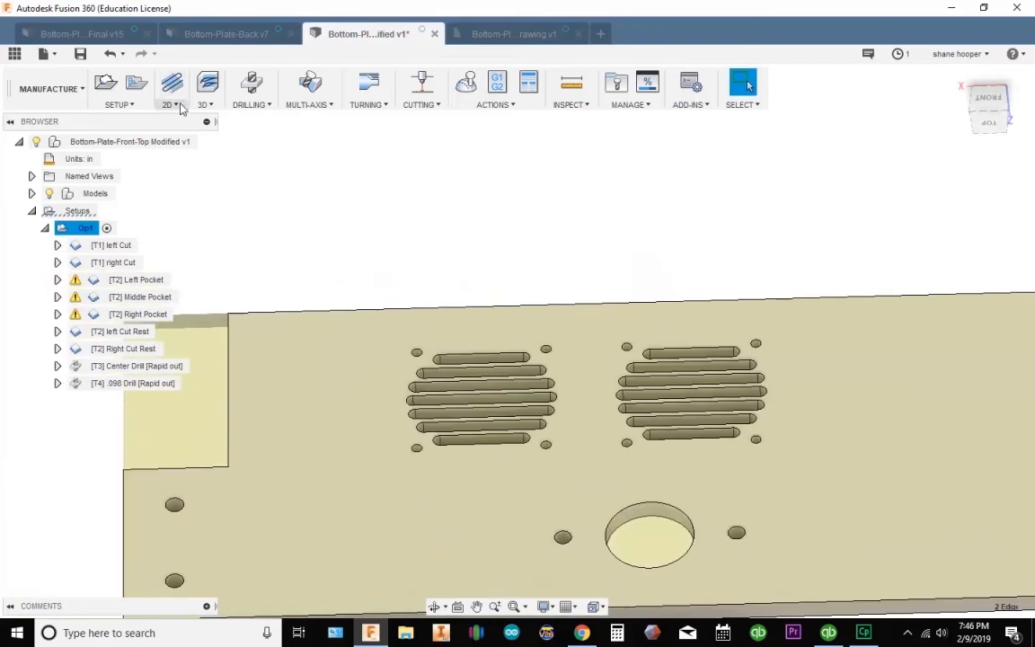
Step: Start a 2D Pocket operation in Op1 and create a new mill tool described as a 1/8 end mill
{"action": "left_click", "coordinate": [171, 105]}
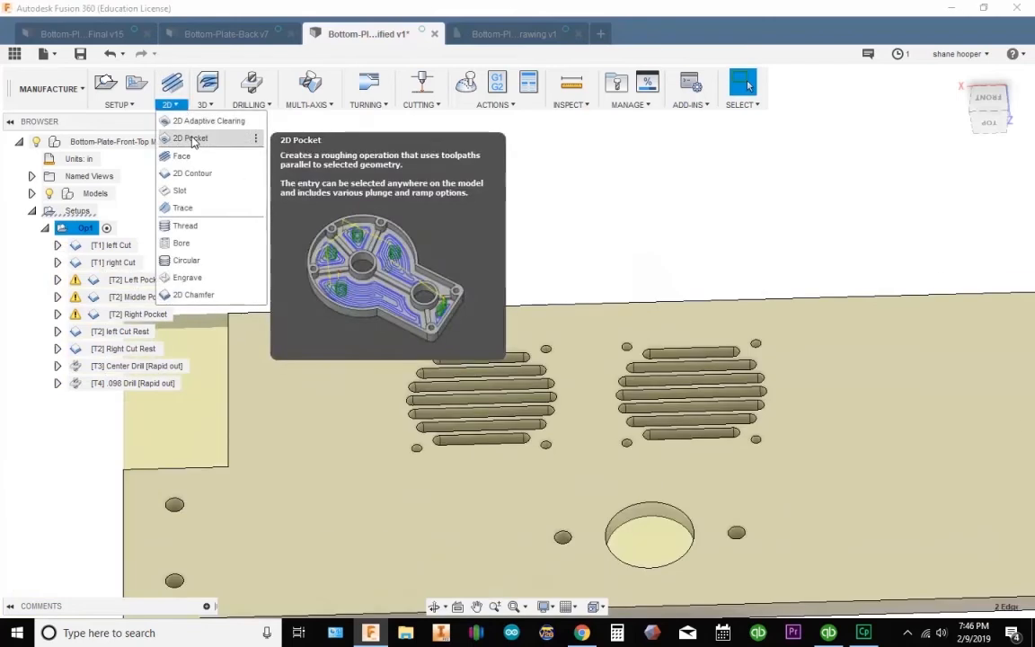
{"action": "left_click", "coordinate": [191, 140]}
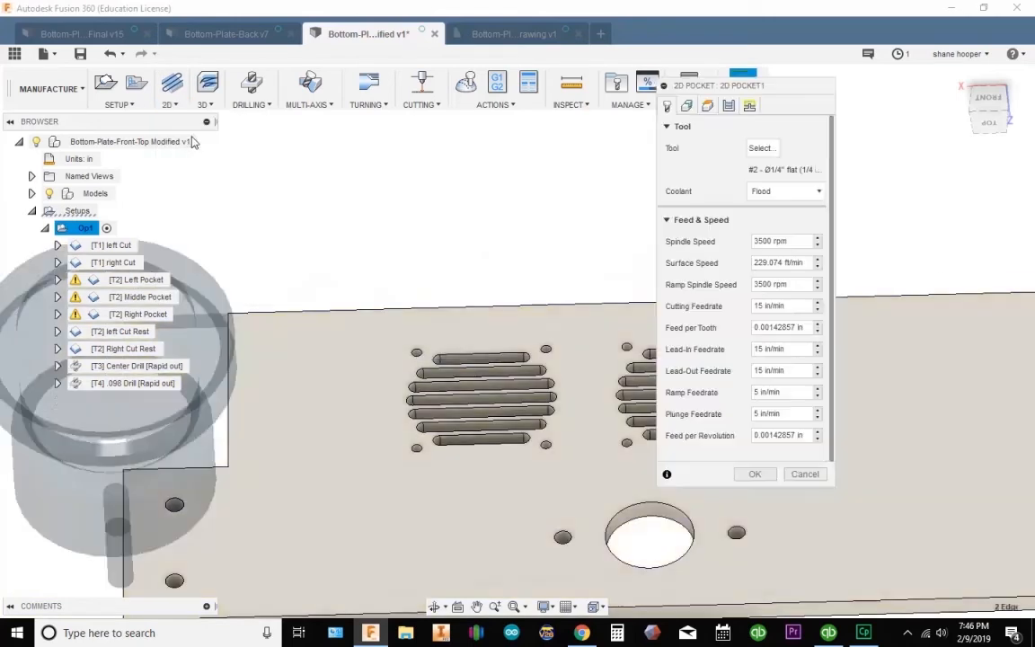
{"action": "left_click", "coordinate": [763, 149]}
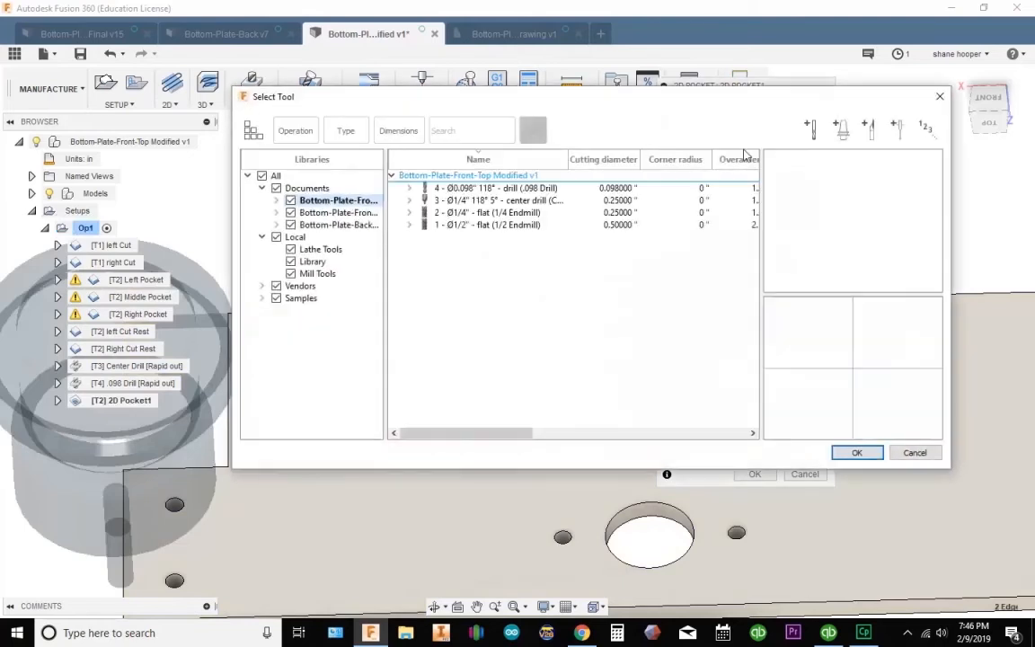
{"action": "left_click", "coordinate": [809, 131]}
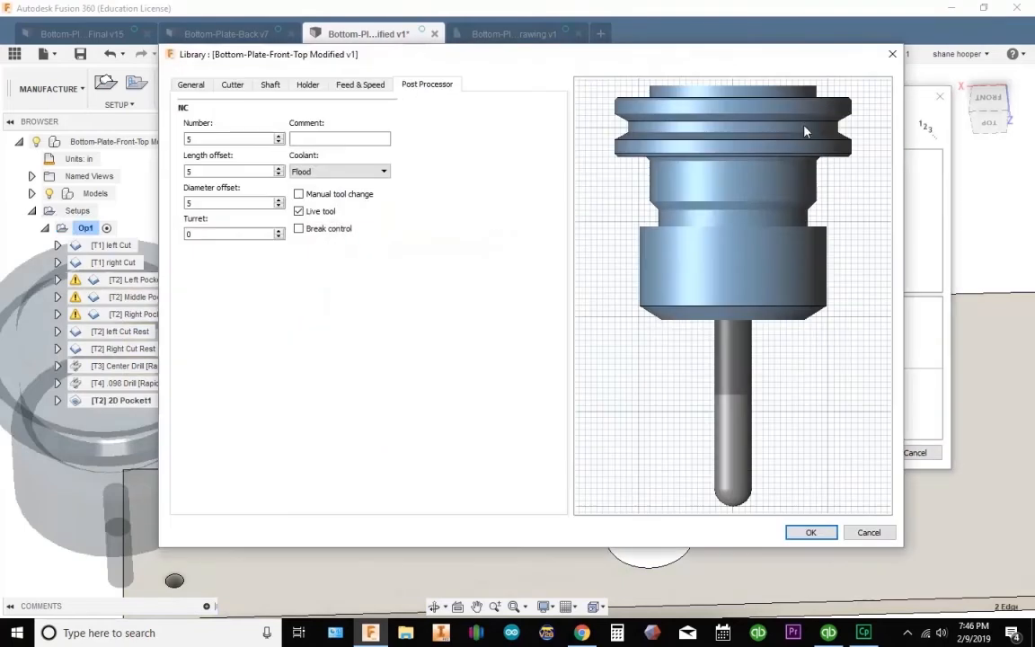
{"action": "left_click", "coordinate": [191, 85]}
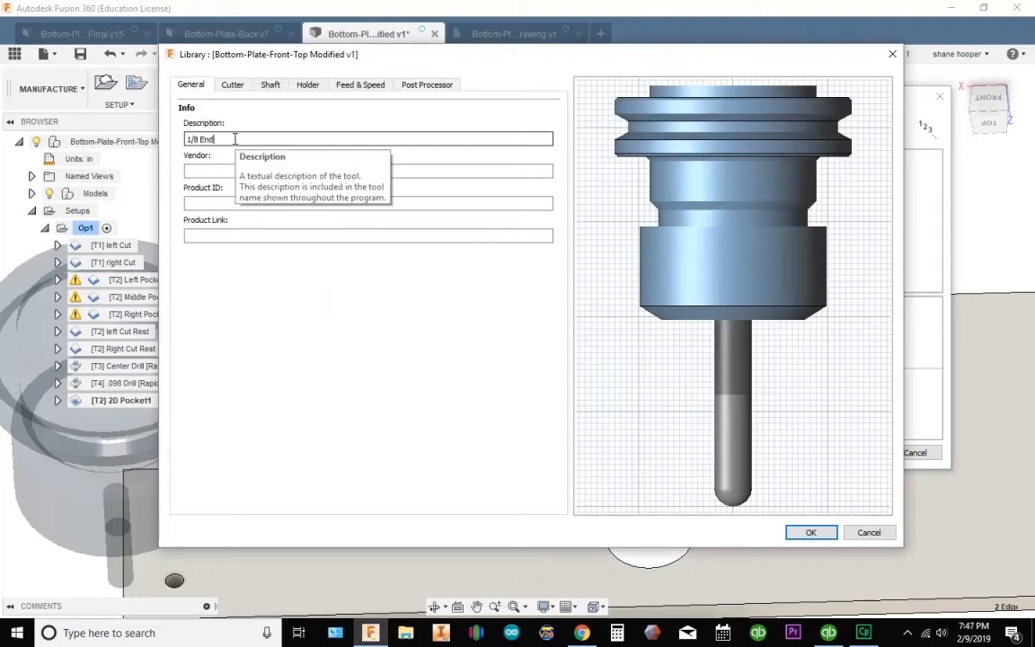
Step: Define the new tool's cutter as a flat end mill with a 0.125 in diameter
{"action": "left_click", "coordinate": [236, 85]}
{"action": "left_click", "coordinate": [266, 132]}
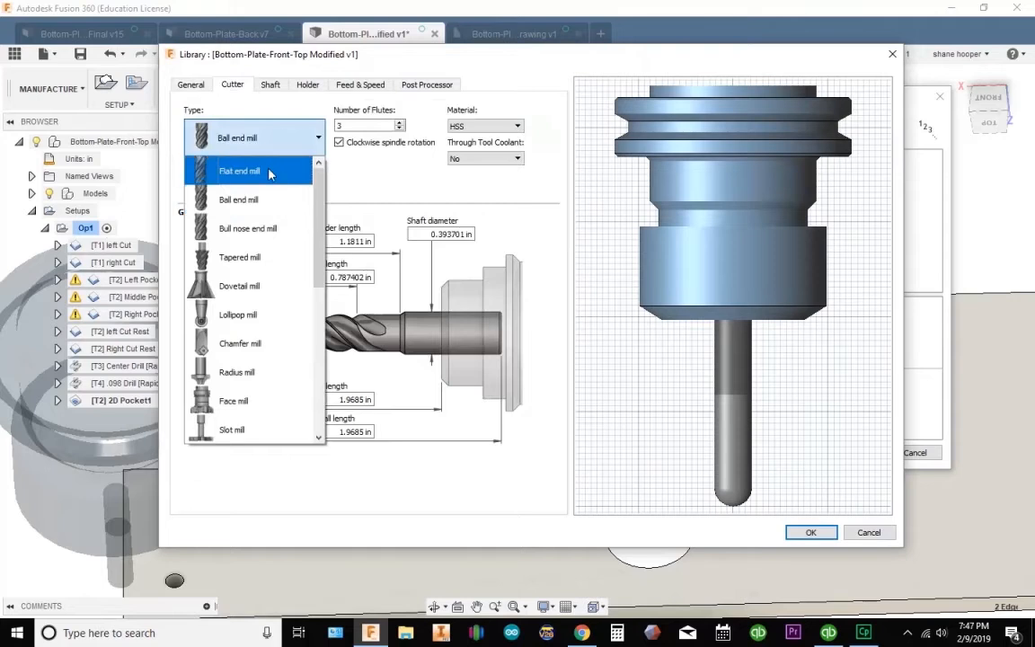
{"action": "left_click", "coordinate": [264, 166]}
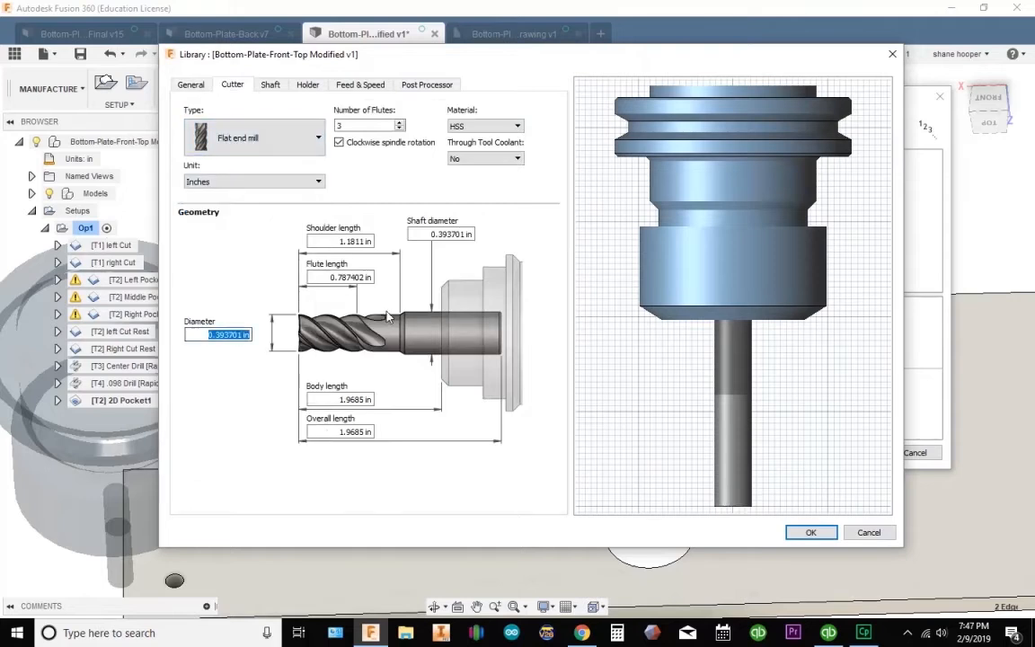
{"action": "type", "text": ".125"}
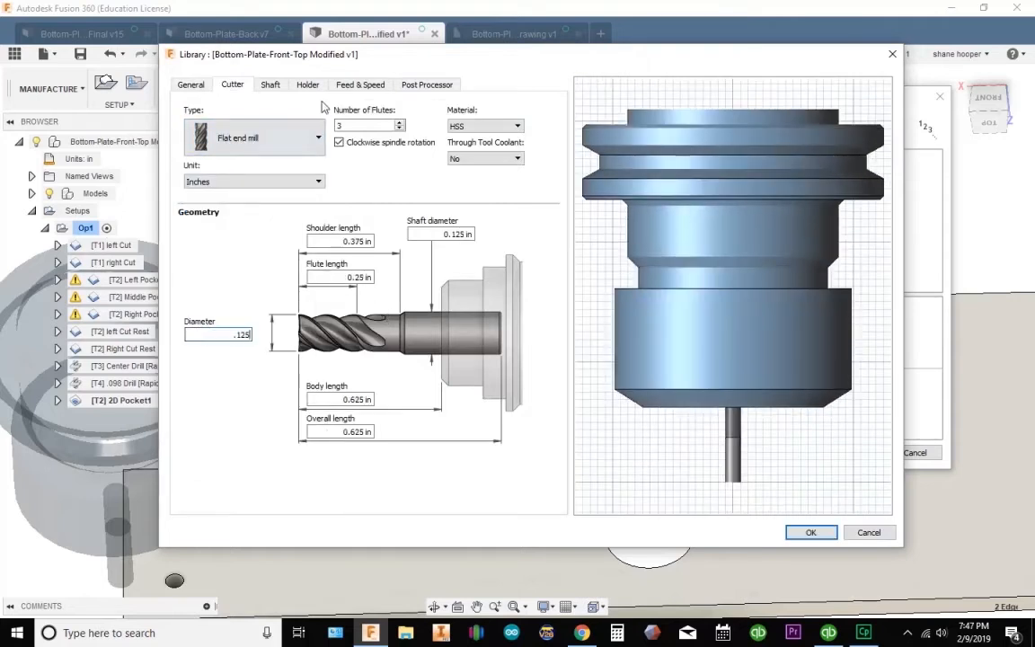
Step: Set the new tool's spindle speed to 3500 rpm and its cutting feedrate to 10 in/min
{"action": "left_click", "coordinate": [357, 85]}
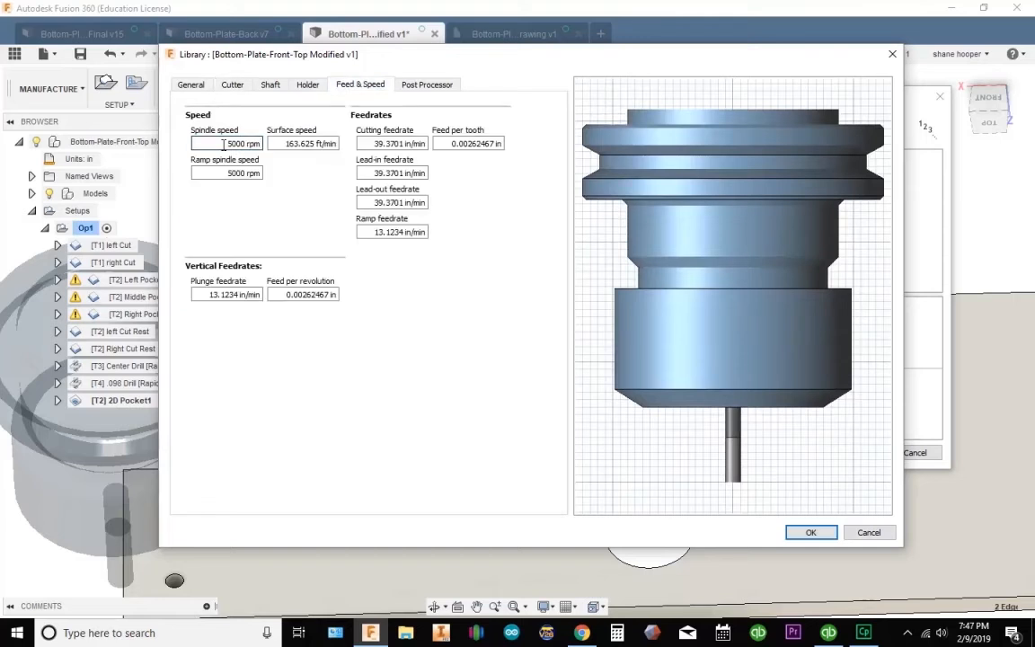
{"action": "type", "text": "35"}
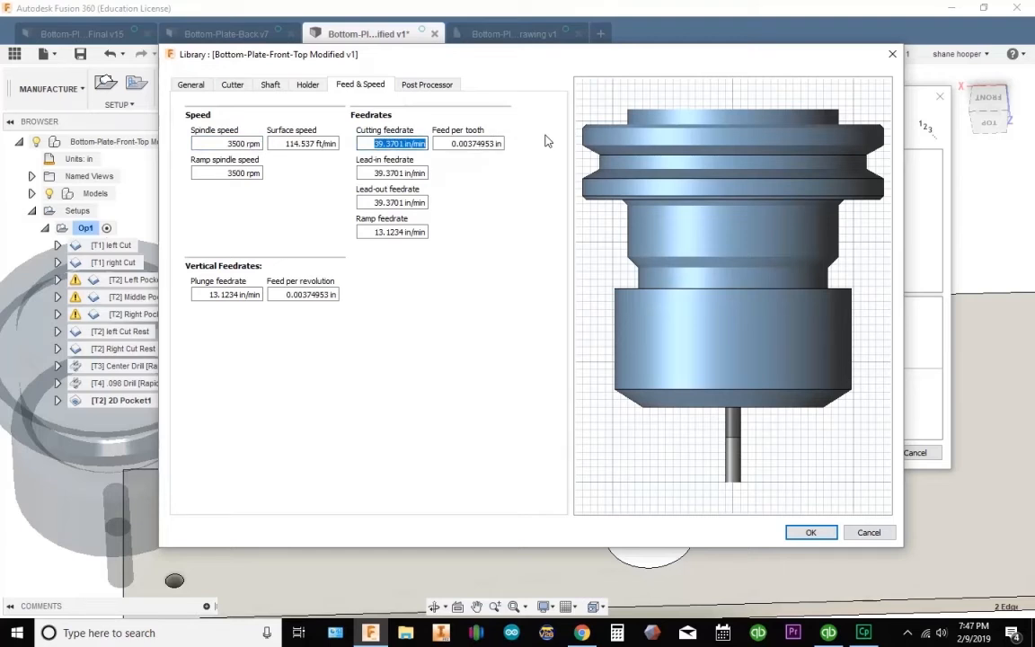
{"action": "type", "text": "10"}
{"action": "key", "text": "Tab"}
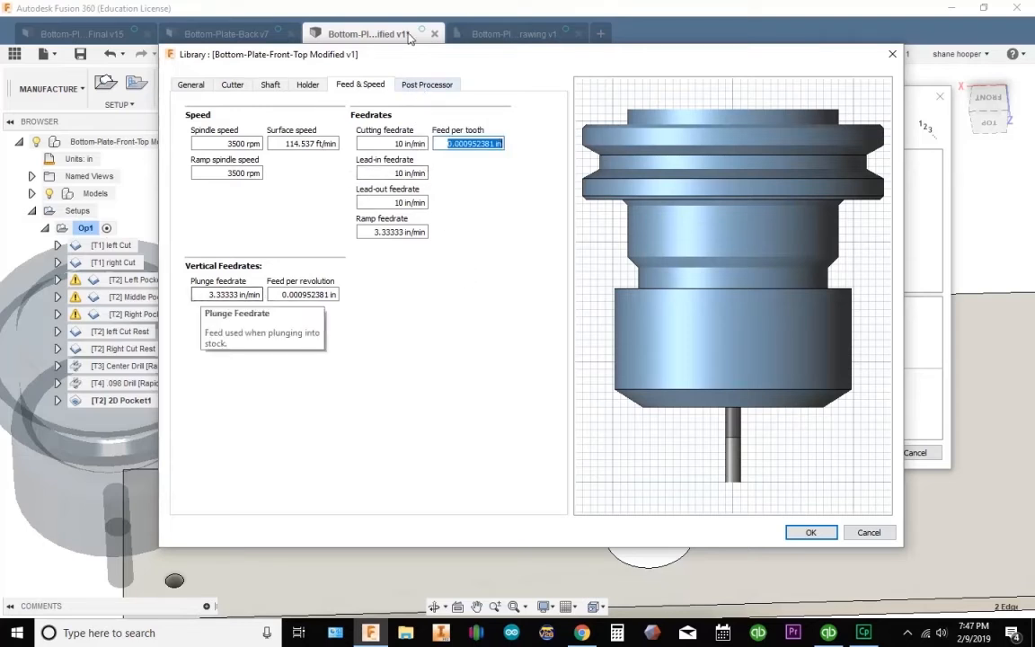
Step: Keep tool number 5 for the new end mill and assign it to the pocket operation
{"action": "left_click", "coordinate": [418, 86]}
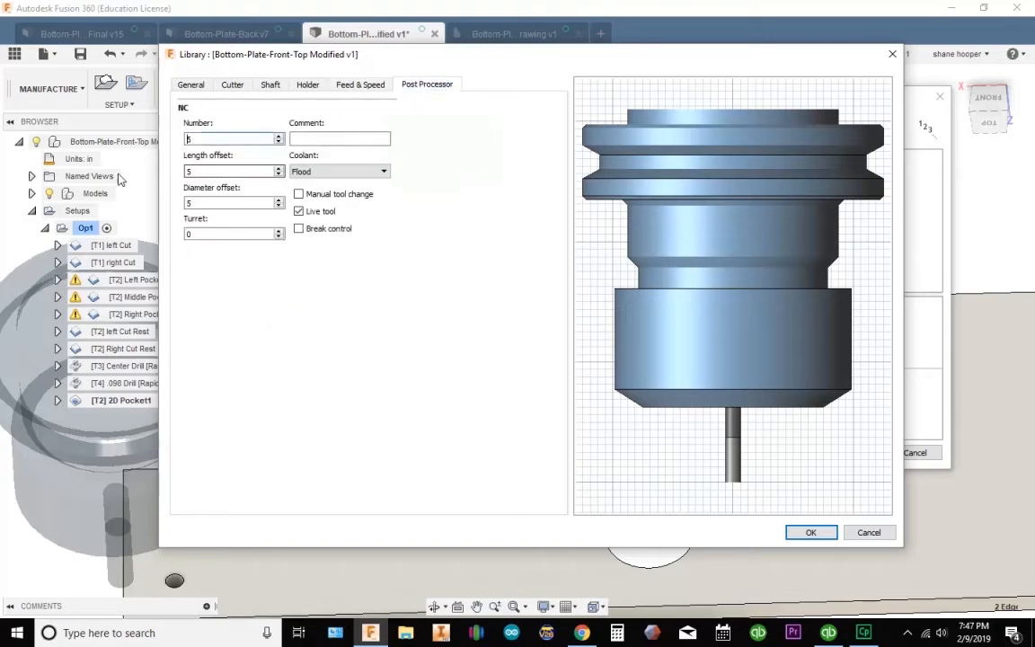
{"action": "double_click", "coordinate": [201, 140]}
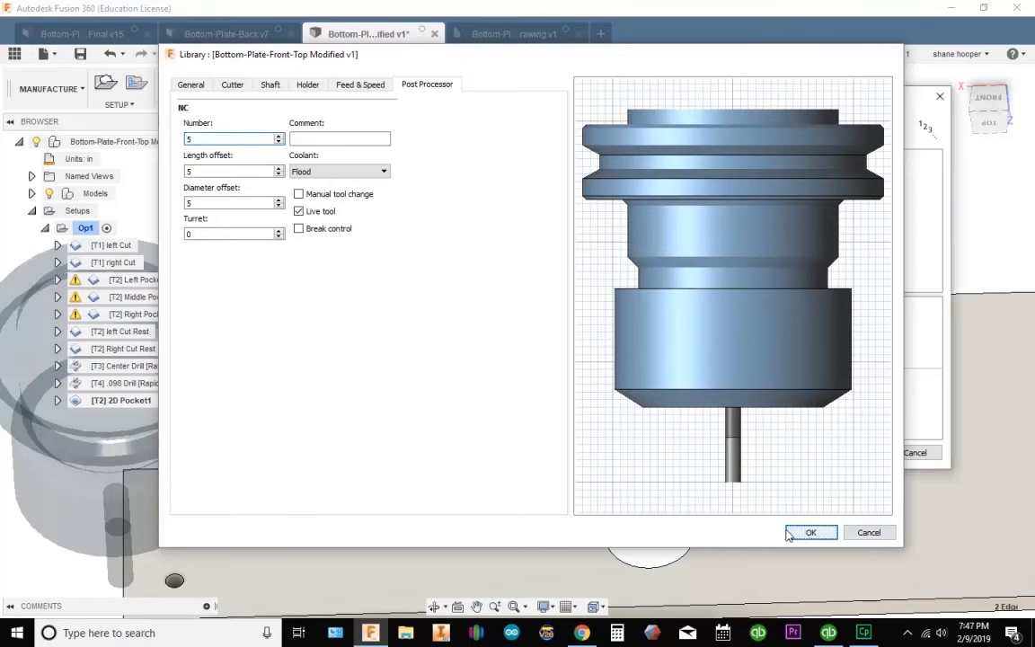
{"action": "left_click", "coordinate": [809, 532]}
{"action": "left_click", "coordinate": [856, 453]}
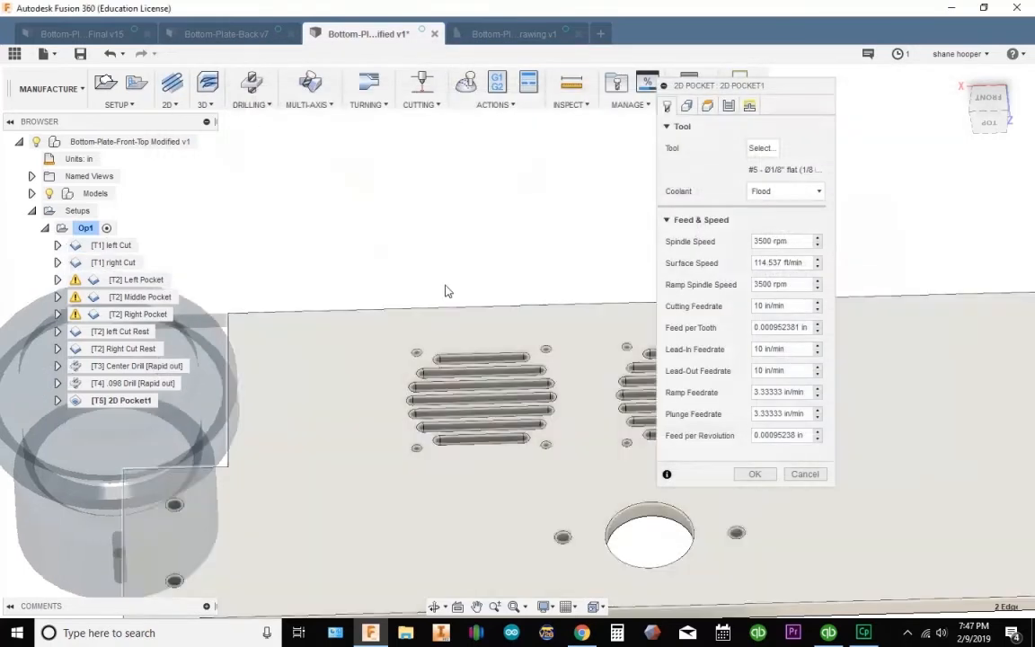
Step: Select the edge chain of the uppermost slot in the left-hand speaker grille as the pocket geometry
{"action": "left_click", "coordinate": [686, 105]}
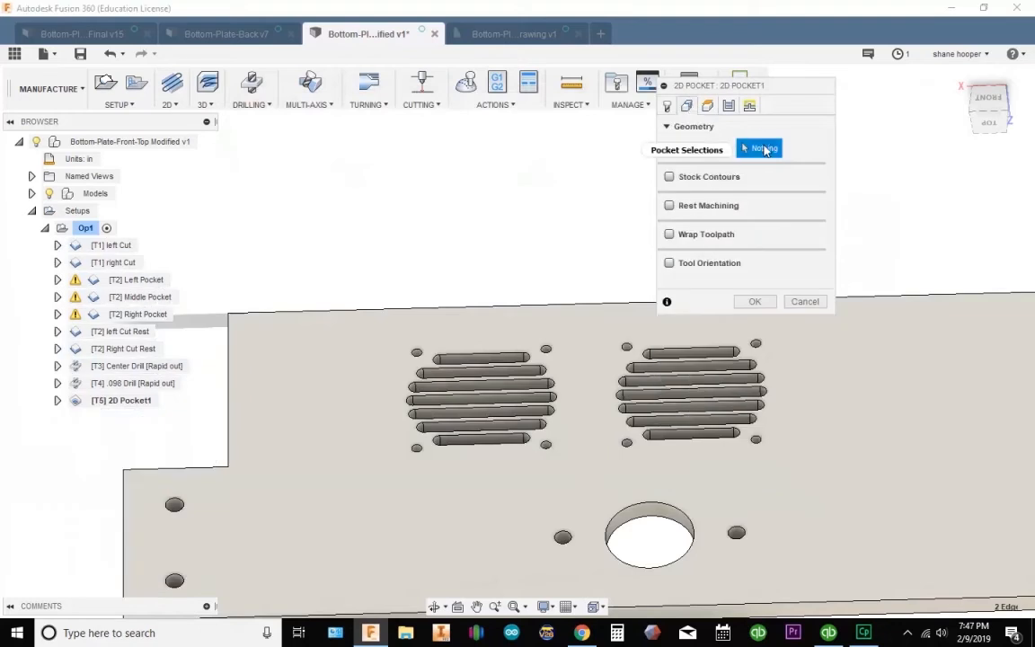
{"action": "scroll", "coordinate": [503, 341], "scroll_direction": "up", "scroll_amount": 4}
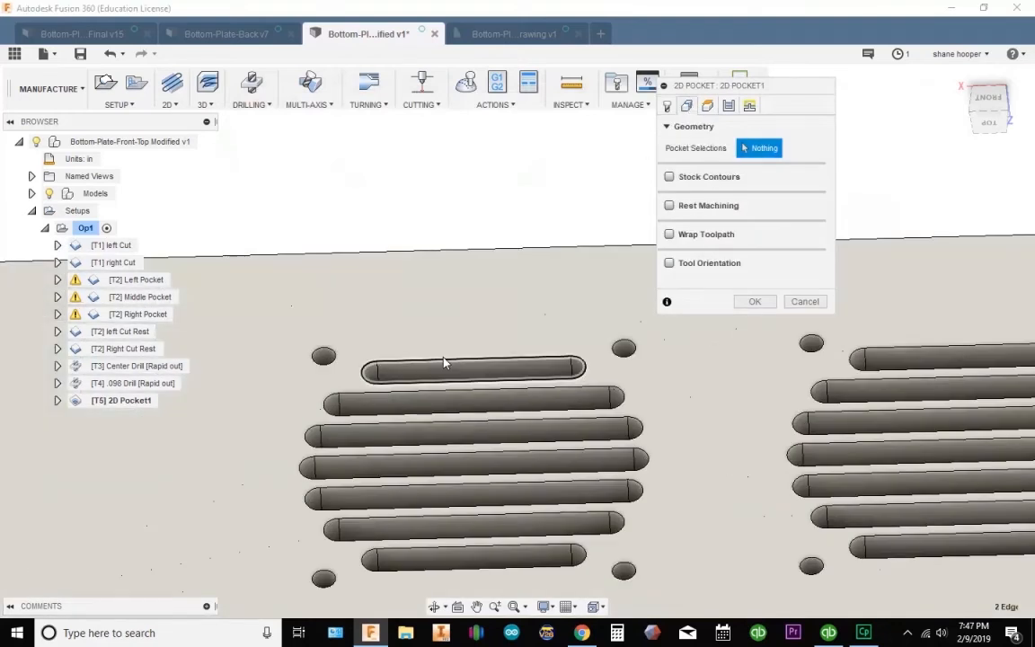
{"action": "left_click", "coordinate": [443, 362]}
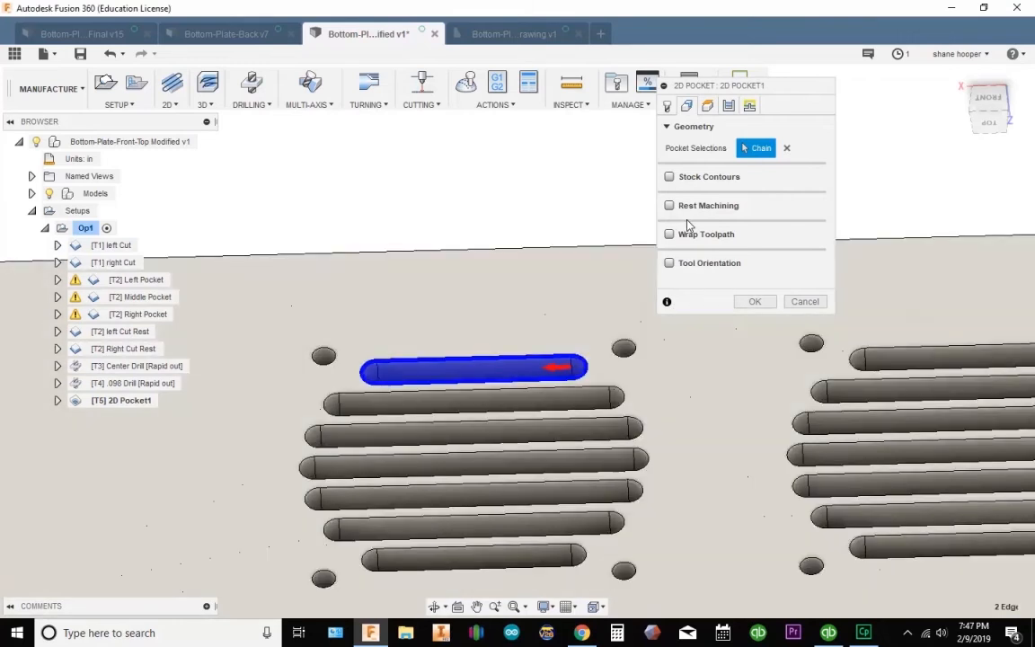
Step: Set the pocket's clearance height offset to 0.6 in and its retract height offset to 0.1 in
{"action": "left_click", "coordinate": [707, 105]}
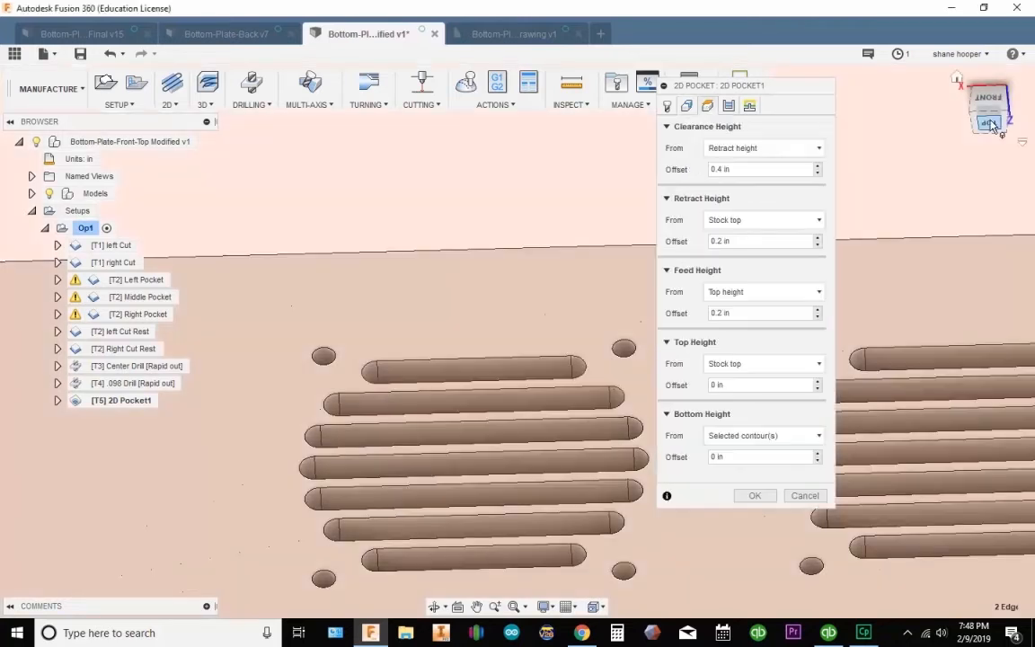
{"action": "left_click", "coordinate": [1018, 112]}
{"action": "left_click", "coordinate": [777, 168]}
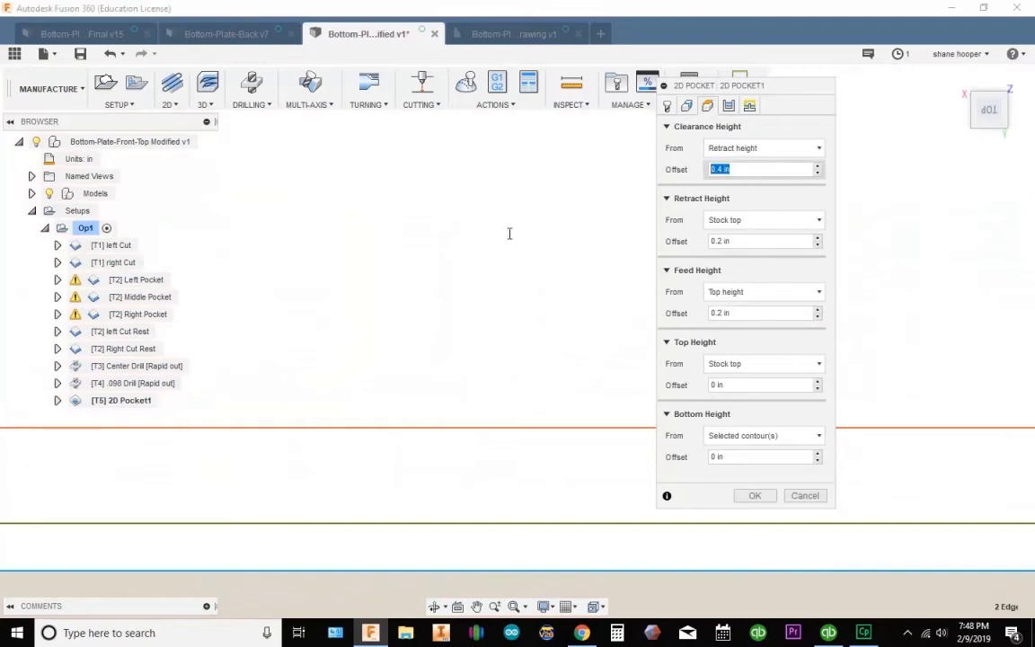
{"action": "type", "text": ".6"}
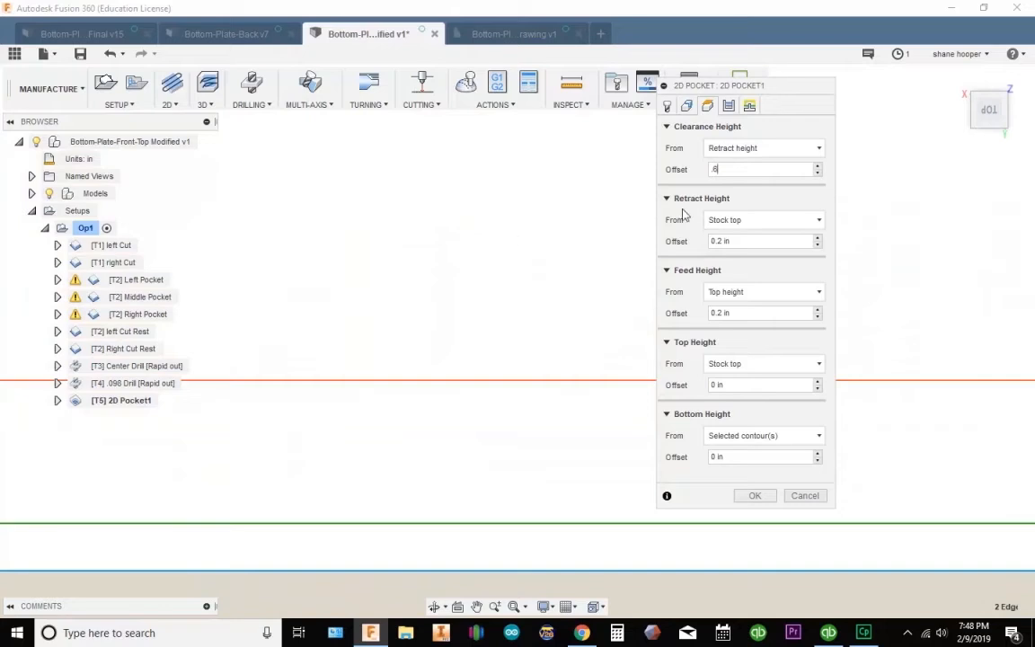
{"action": "left_click_drag", "start_coordinate": [739, 239], "coordinate": [694, 238]}
{"action": "type", "text": ".1"}
{"action": "middle_click_drag", "start_coordinate": [660, 232], "coordinate": [422, 475], "text": "shift"}
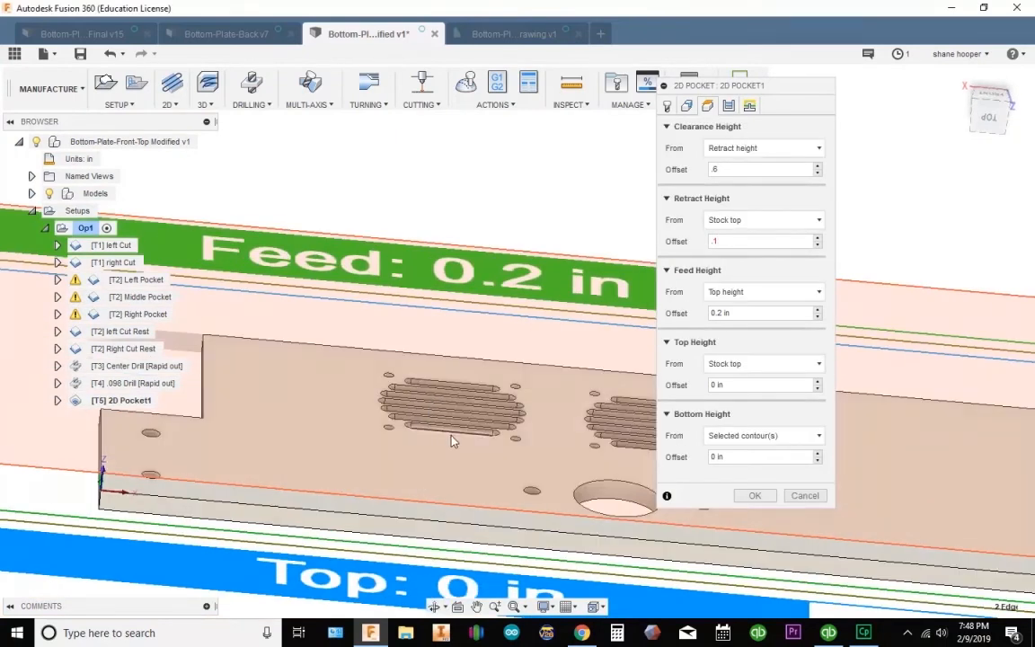
Step: Try a retract height offset of 0.6 in from the stock top
{"action": "middle_click_drag", "start_coordinate": [598, 401], "coordinate": [412, 402]}
{"action": "scroll", "coordinate": [498, 396], "scroll_direction": "down", "scroll_amount": 3}
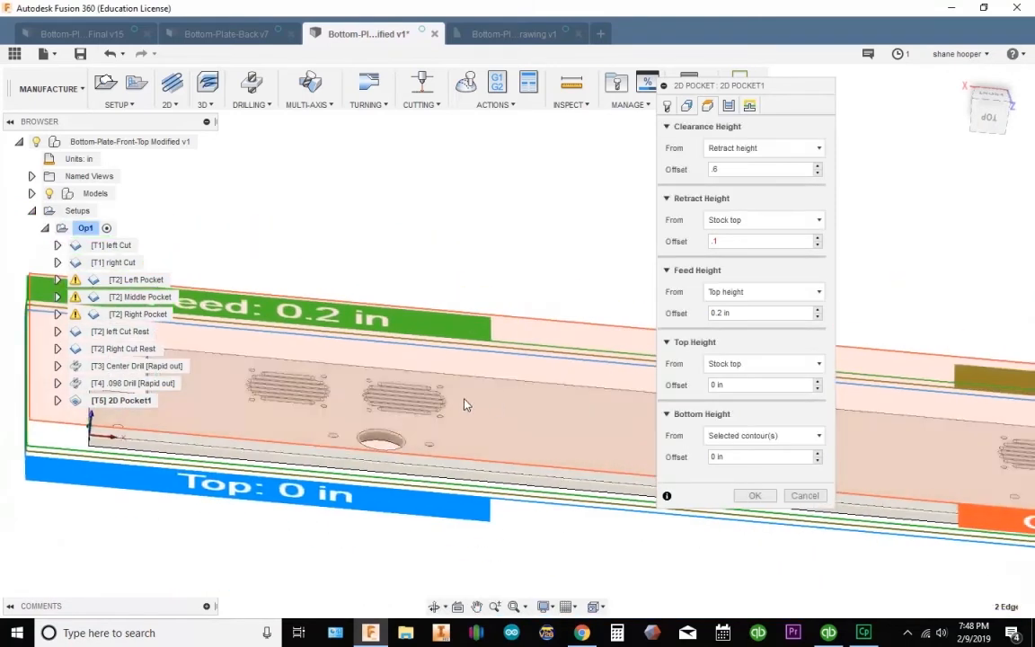
{"action": "scroll", "coordinate": [441, 403], "scroll_direction": "down", "scroll_amount": 3}
{"action": "scroll", "coordinate": [434, 404], "scroll_direction": "up", "scroll_amount": 4}
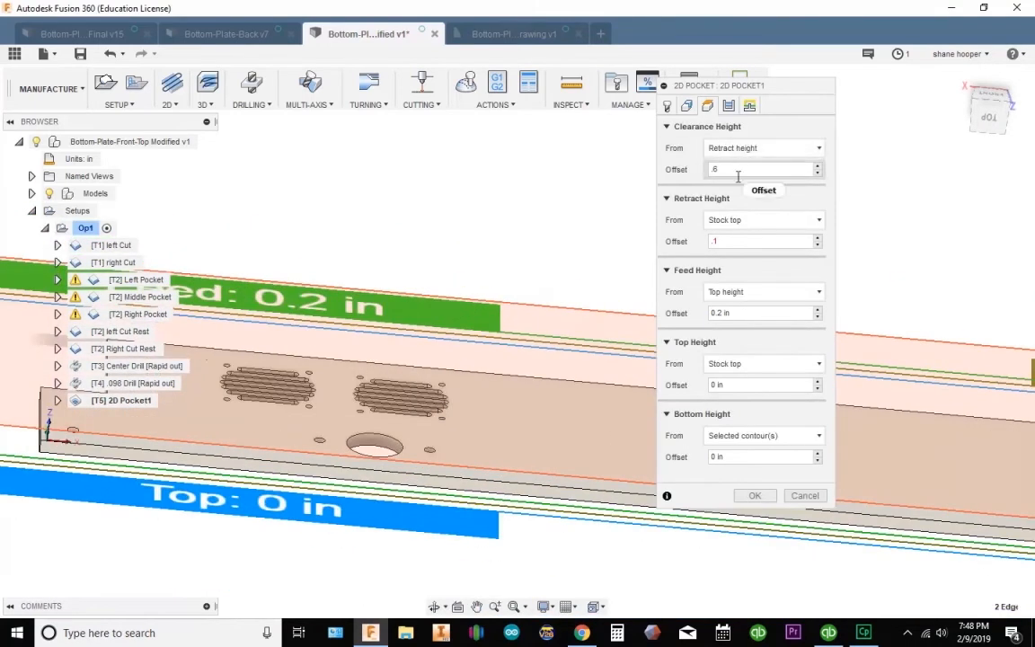
{"action": "left_click_drag", "start_coordinate": [733, 240], "coordinate": [645, 230]}
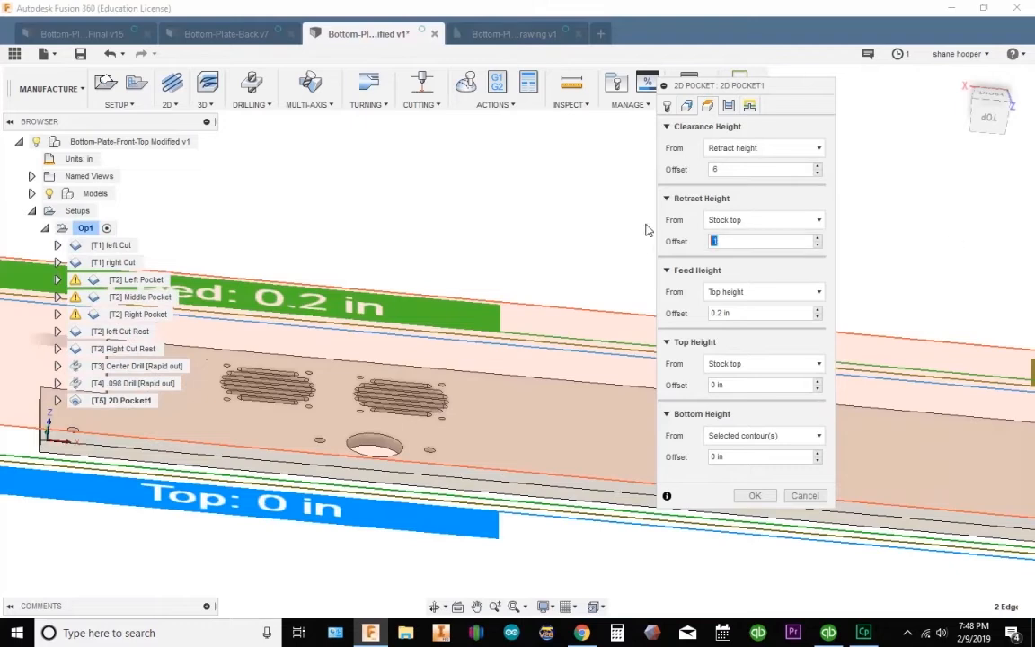
{"action": "double_click", "coordinate": [752, 240]}
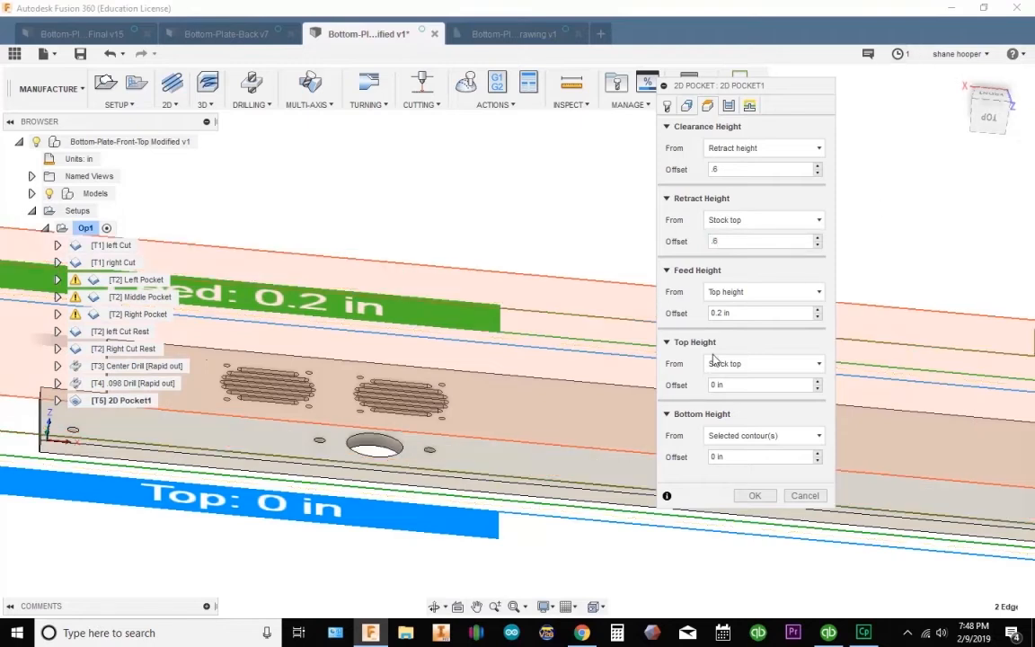
Step: Set both the retract height offset and the feed height offset to 0.1 in
{"action": "left_click_drag", "start_coordinate": [776, 317], "coordinate": [656, 316]}
{"action": "left_click_drag", "start_coordinate": [740, 244], "coordinate": [615, 242]}
{"action": "type", "text": ".1"}
{"action": "key", "text": "Tab"}
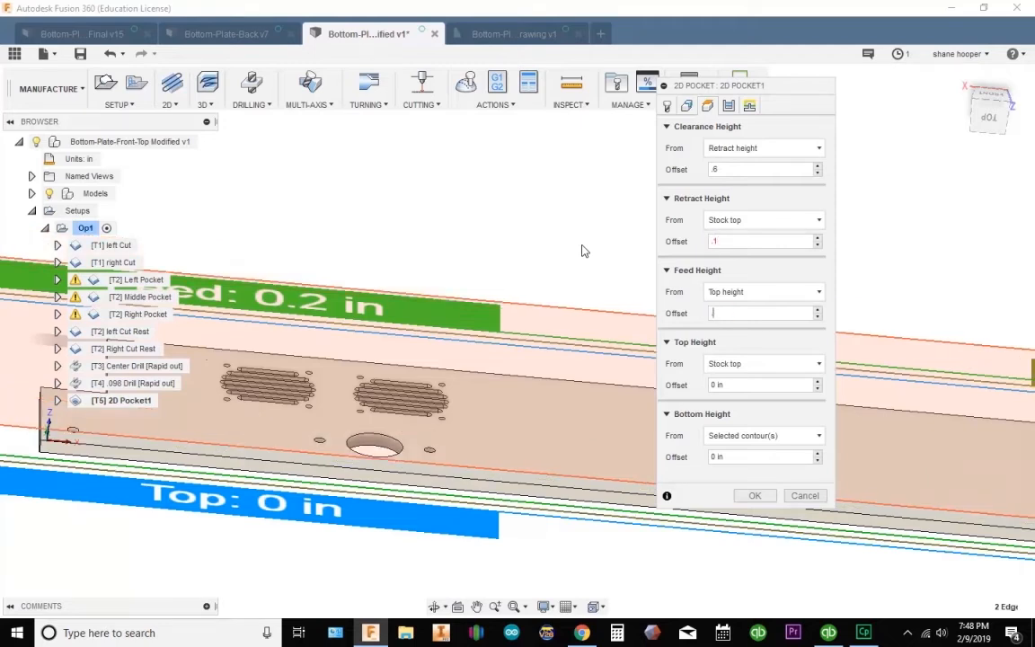
{"action": "type", "text": ".1"}
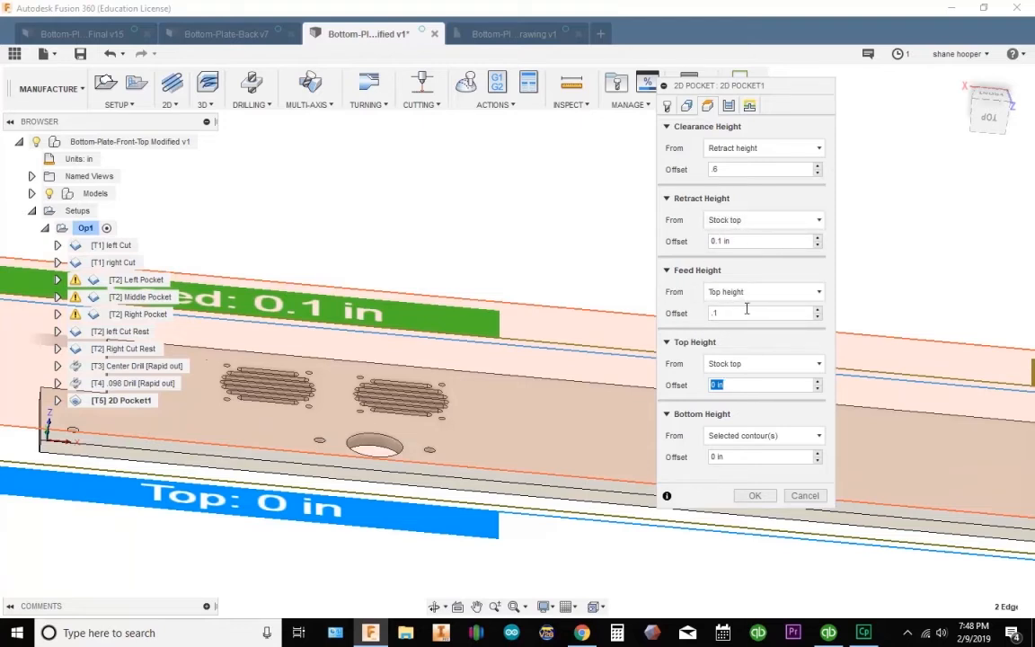
Step: Reference the pocket's bottom height from Origin (absolute) with an offset of -0.235 in
{"action": "left_click", "coordinate": [758, 436]}
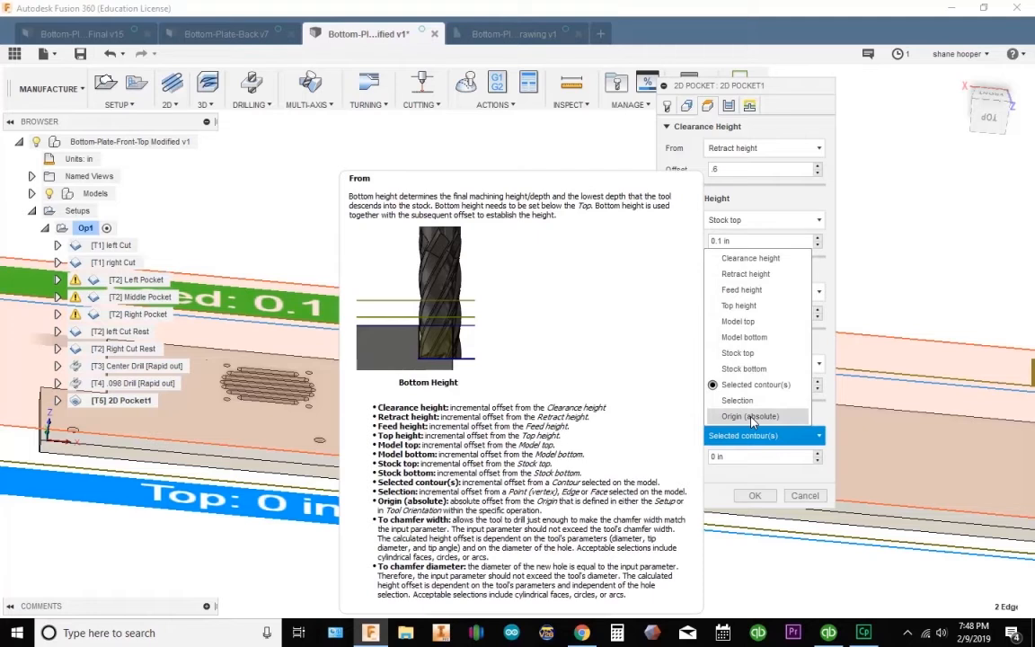
{"action": "left_click", "coordinate": [751, 418]}
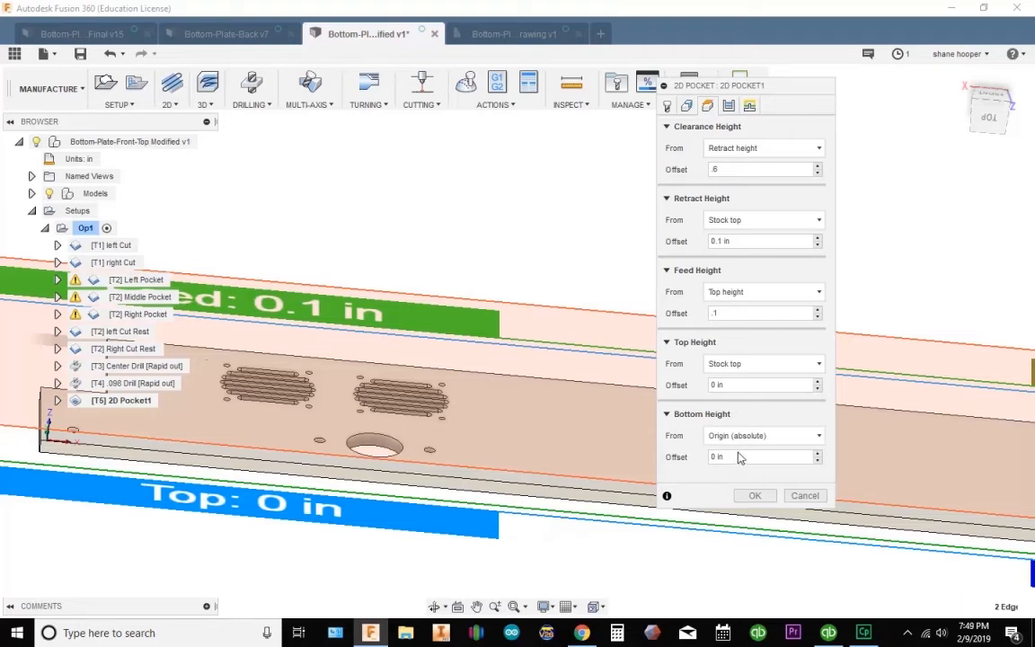
{"action": "left_click_drag", "start_coordinate": [749, 462], "coordinate": [670, 455]}
{"action": "type", "text": "-.235"}
{"action": "key", "text": "Return"}
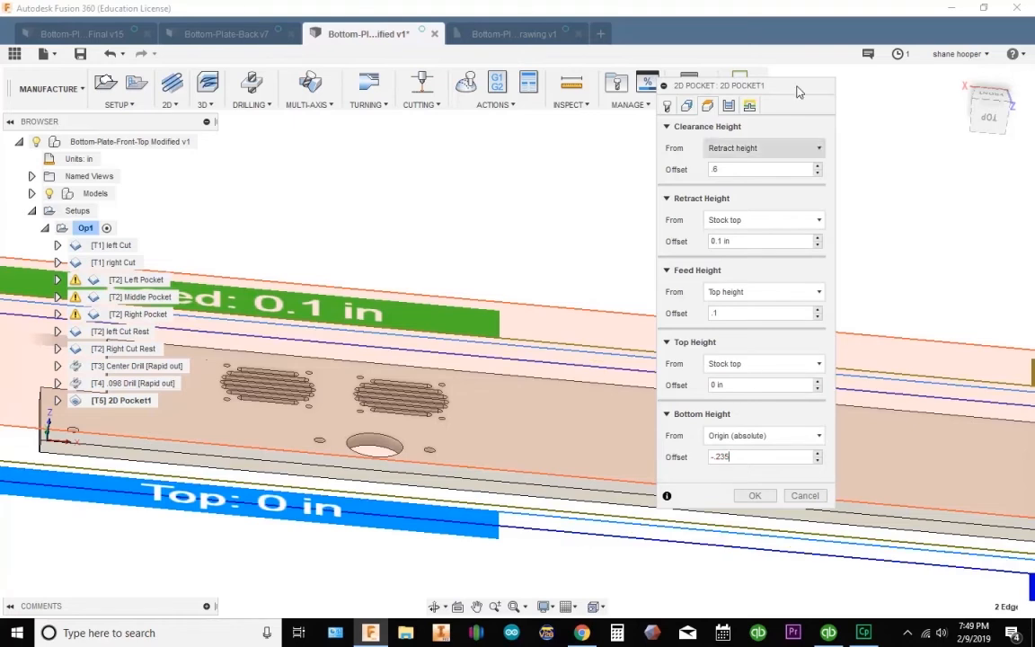
Step: Set the pocket's maximum stepover to 0.120 in and turn off Stock to Leave
{"action": "left_click", "coordinate": [729, 106]}
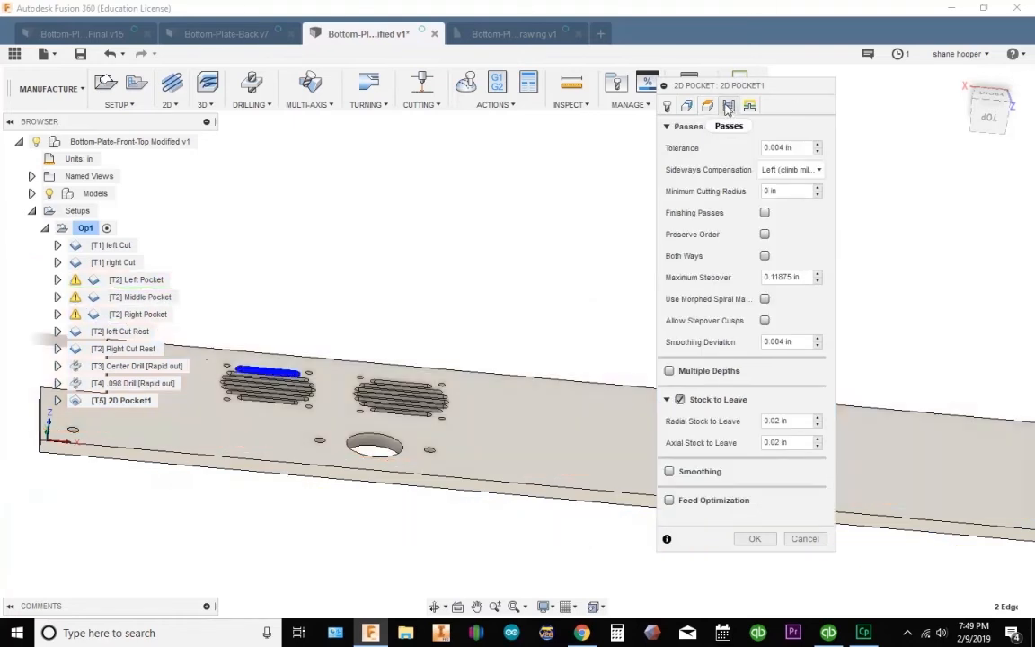
{"action": "double_click", "coordinate": [803, 277]}
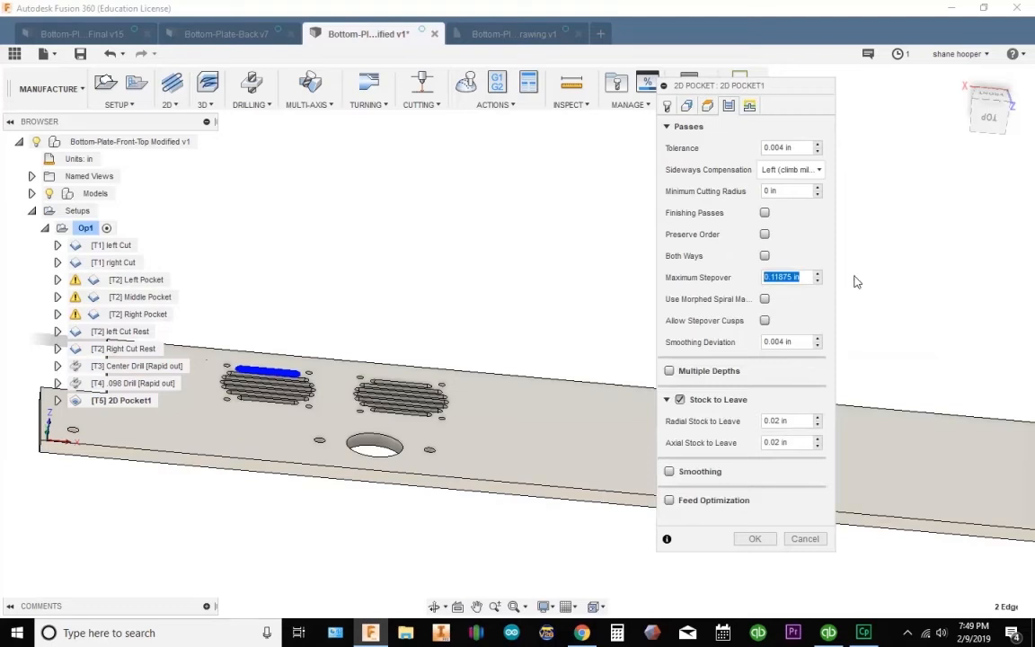
{"action": "key", "text": "BackSpace"}
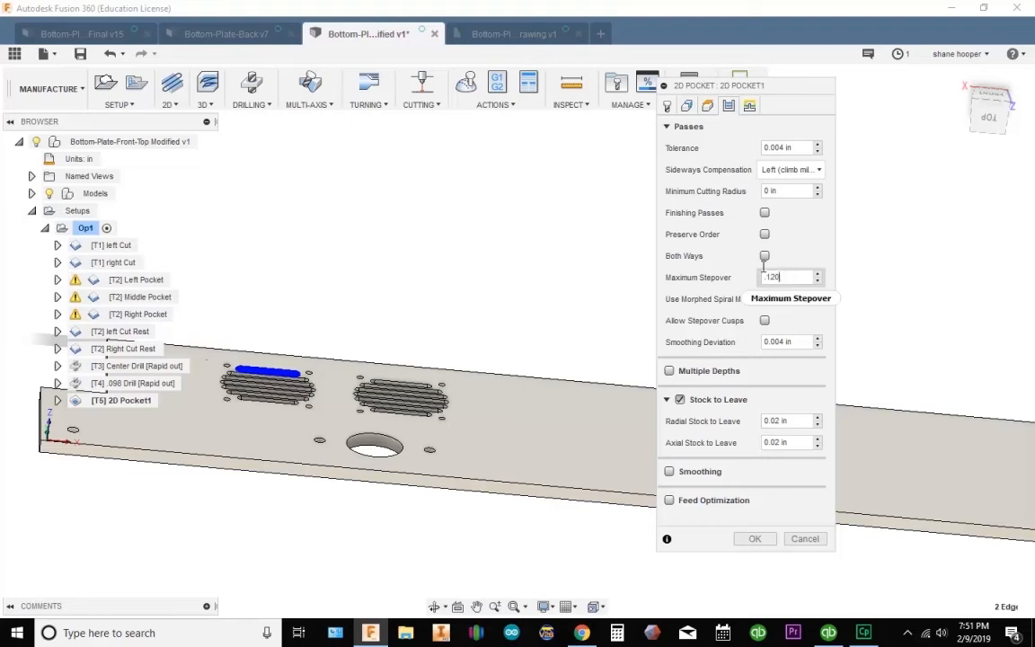
{"action": "double_click", "coordinate": [794, 276]}
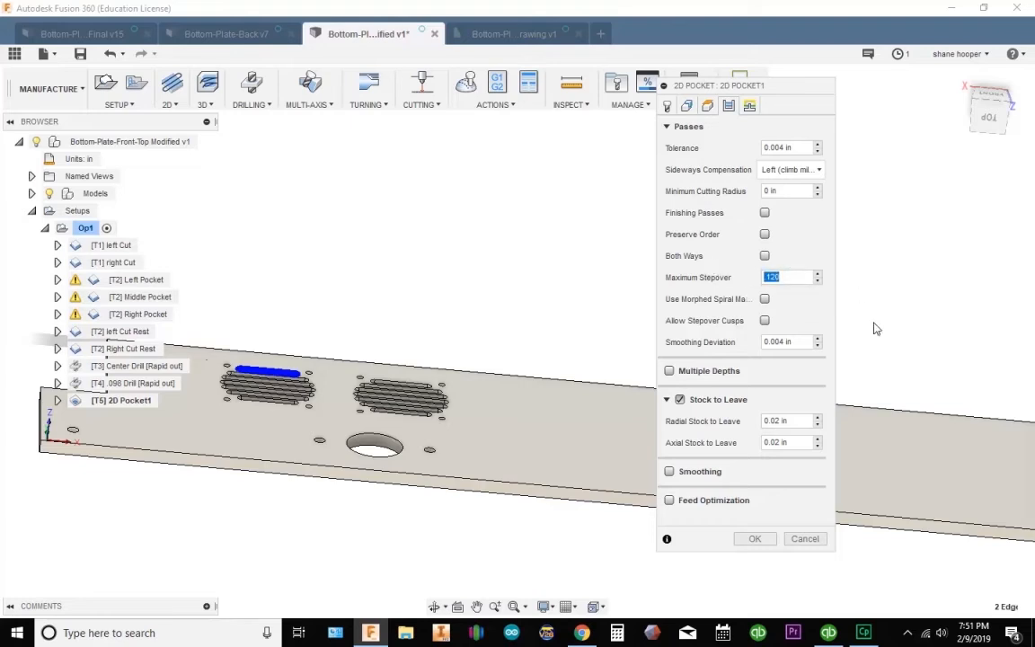
{"action": "left_click", "coordinate": [669, 399]}
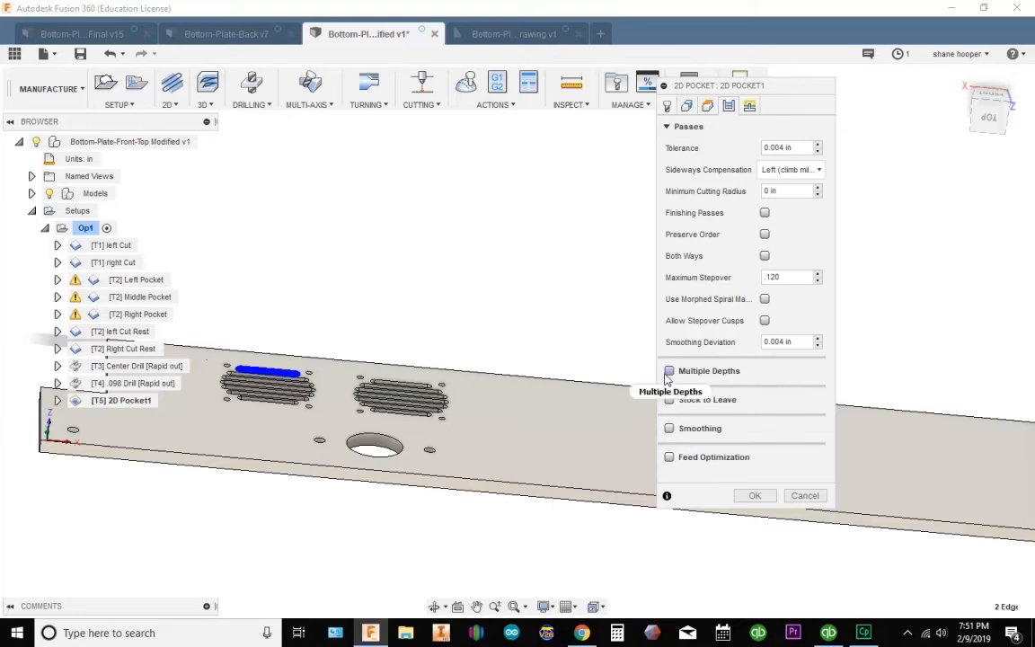
Step: Enable Multiple Depths with a maximum roughing stepdown of 0.035 in and generate the 2D Pocket toolpath
{"action": "left_click", "coordinate": [669, 372]}
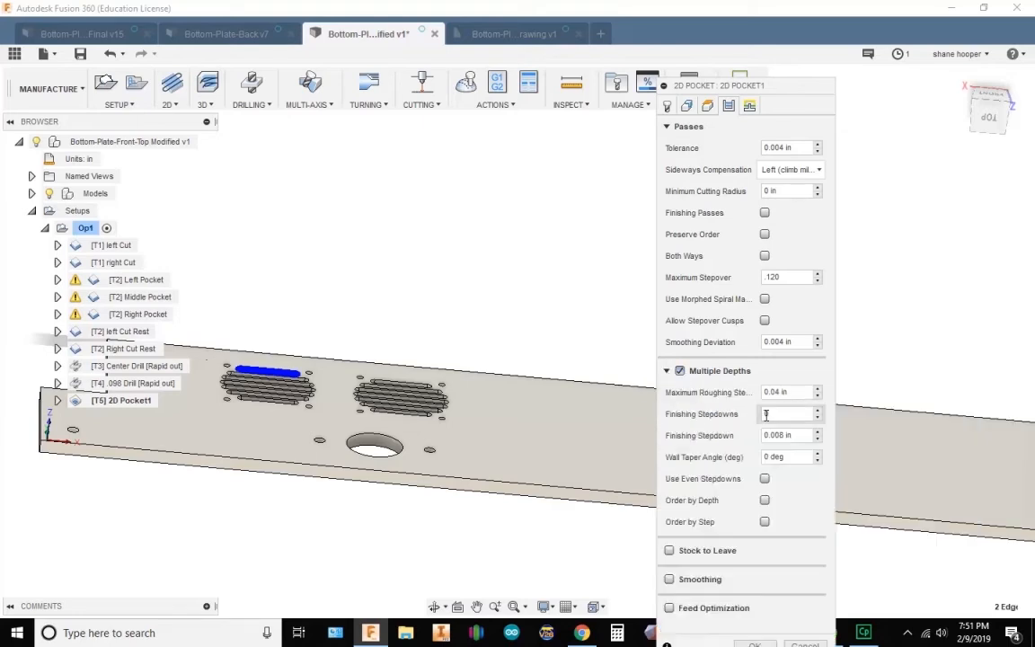
{"action": "left_click_drag", "start_coordinate": [800, 394], "coordinate": [753, 388]}
{"action": "type", "text": ".035"}
{"action": "left_click", "coordinate": [749, 106]}
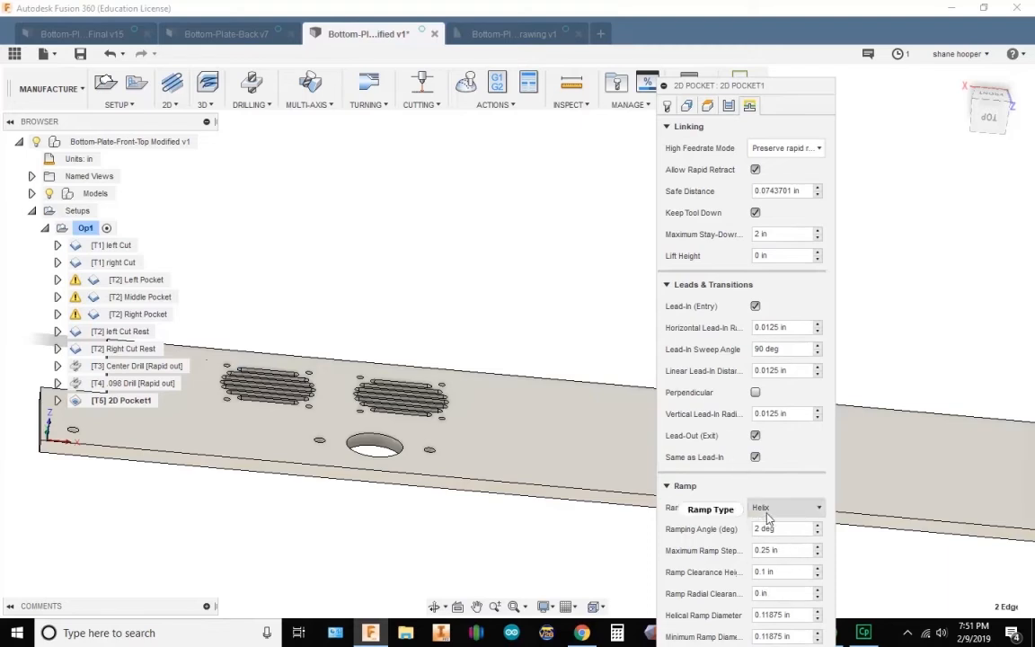
{"action": "mouse_move", "coordinate": [781, 516]}
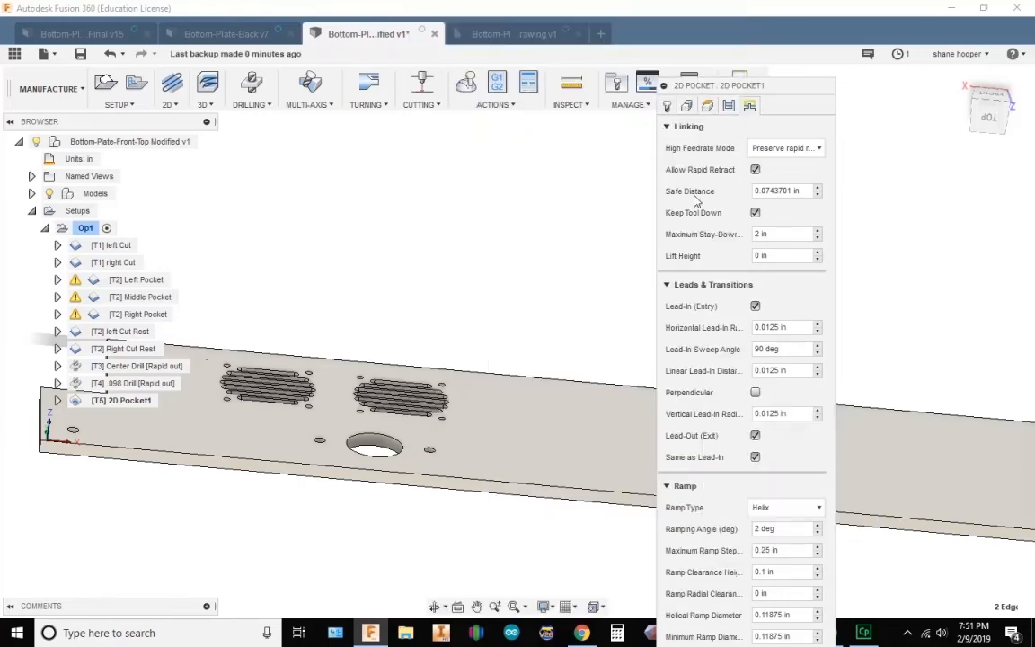
{"action": "left_click", "coordinate": [687, 126]}
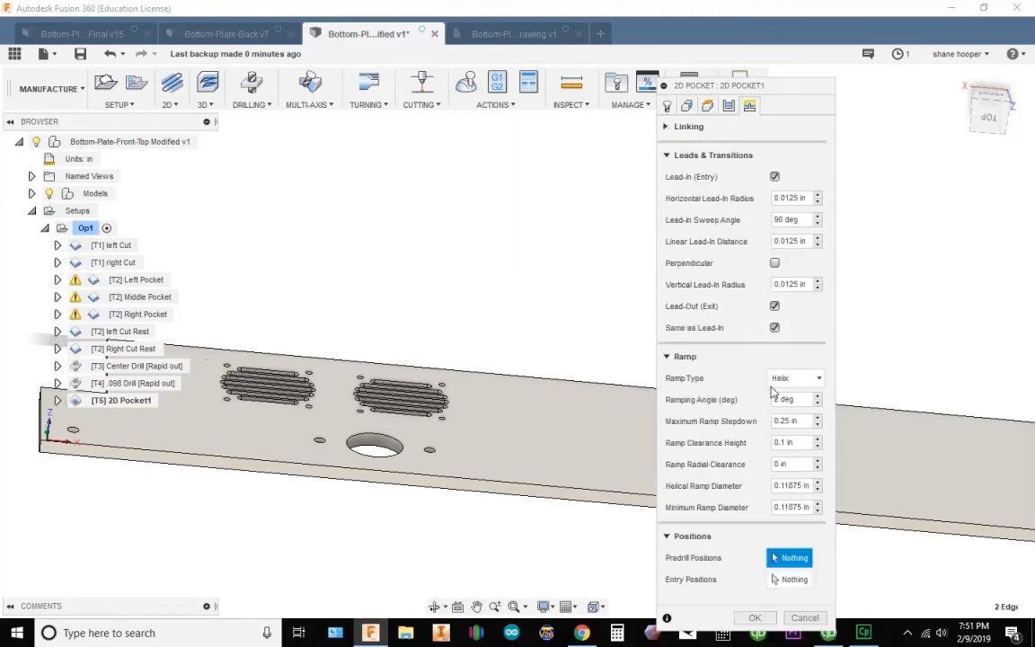
{"action": "left_click", "coordinate": [755, 618]}
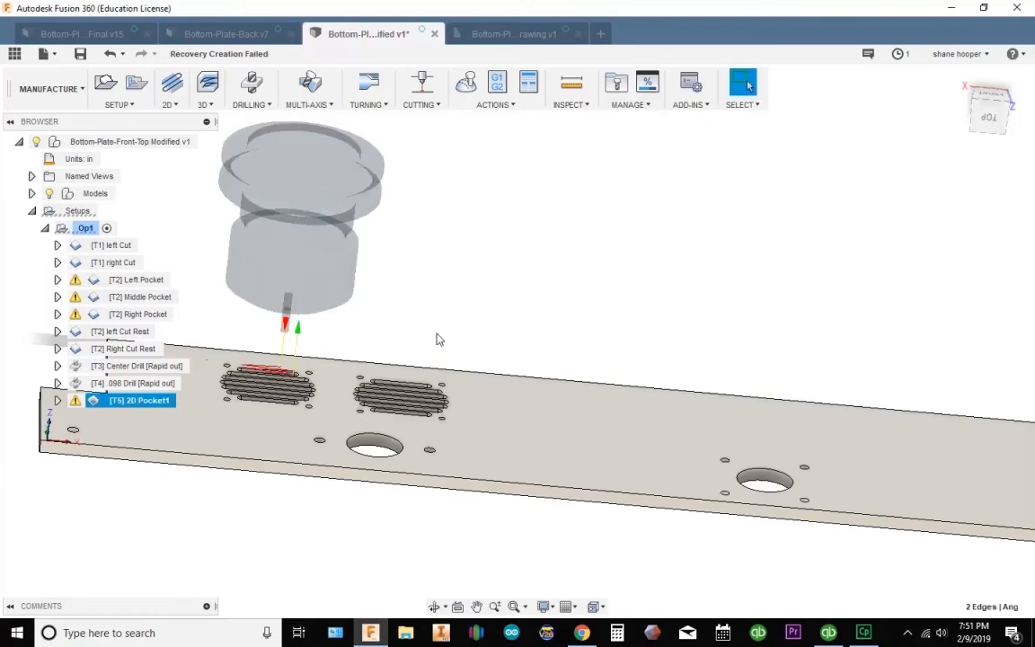
Step: Inspect the 2D Pocket toolpath in the first grille slot from straight above and simulate its cutting moves
{"action": "scroll", "coordinate": [286, 381], "scroll_direction": "up", "scroll_amount": 5}
{"action": "scroll", "coordinate": [285, 382], "scroll_direction": "up", "scroll_amount": 1}
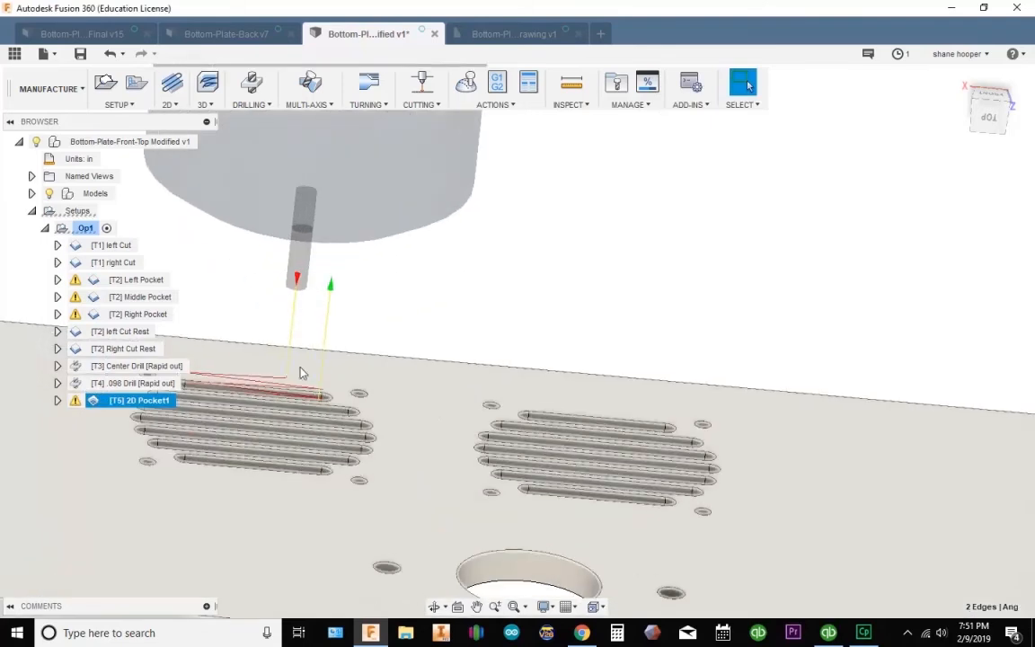
{"action": "left_click", "coordinate": [112, 401]}
{"action": "key", "text": "Return"}
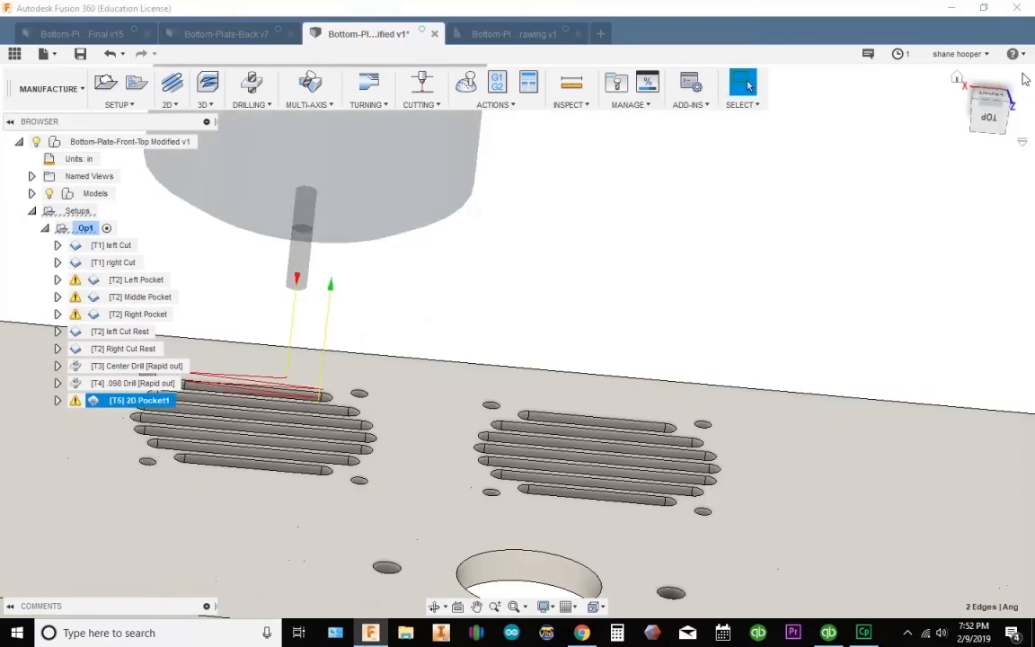
{"action": "left_click", "coordinate": [989, 115]}
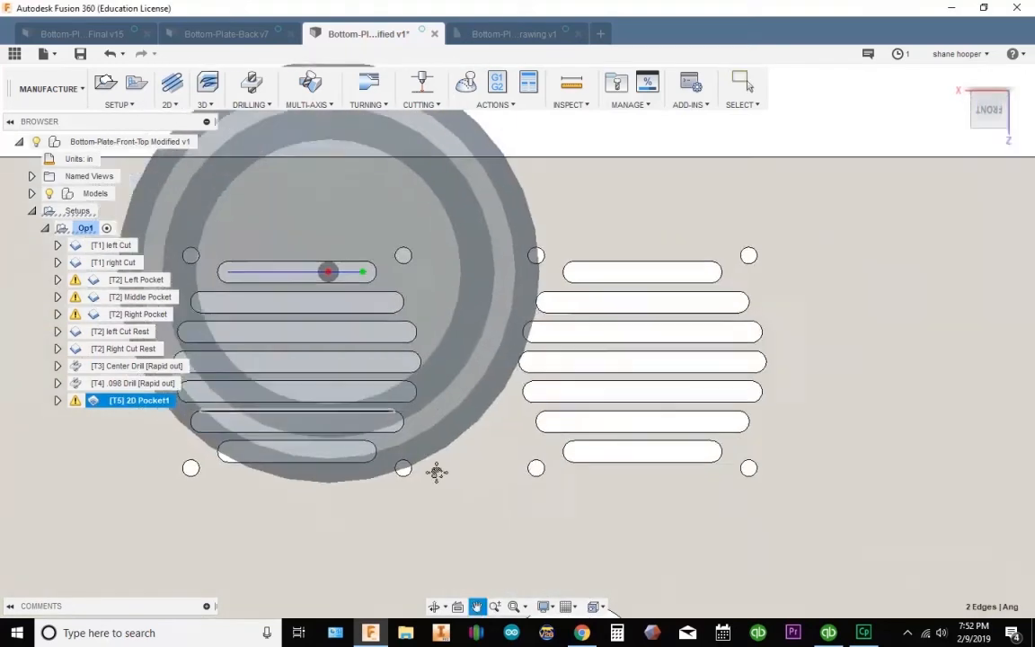
{"action": "scroll", "coordinate": [449, 353], "scroll_direction": "up", "scroll_amount": 8}
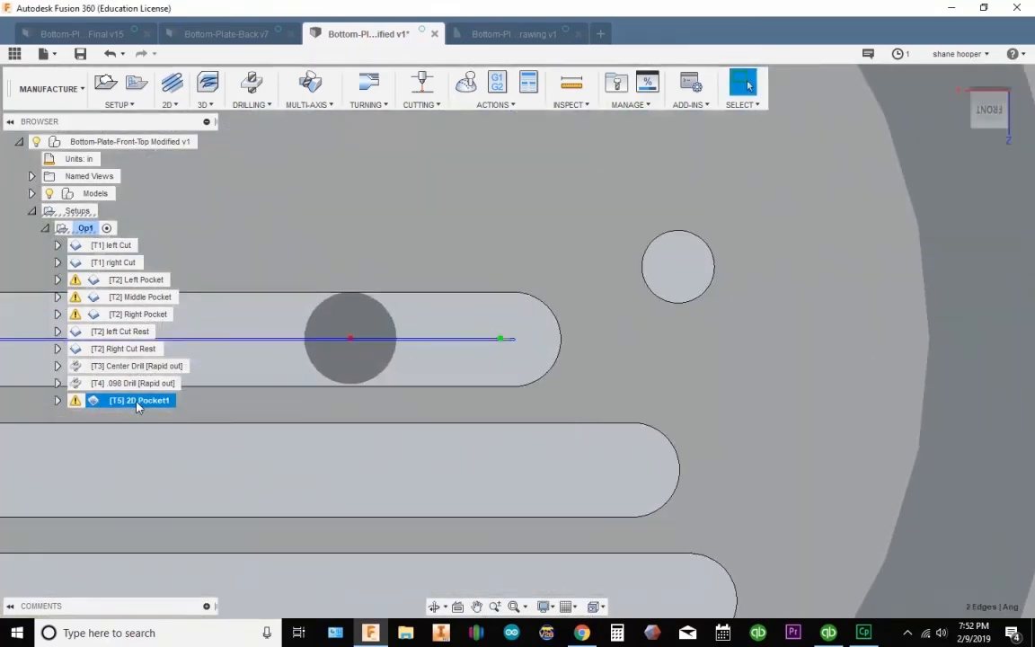
{"action": "right_click", "coordinate": [138, 404]}
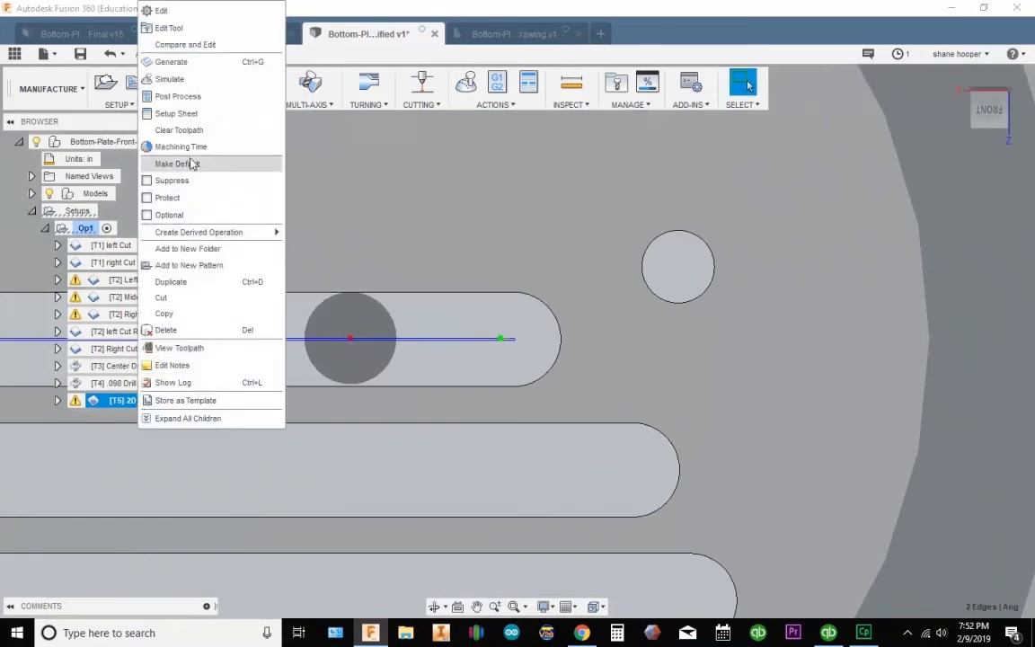
{"action": "left_click", "coordinate": [180, 79]}
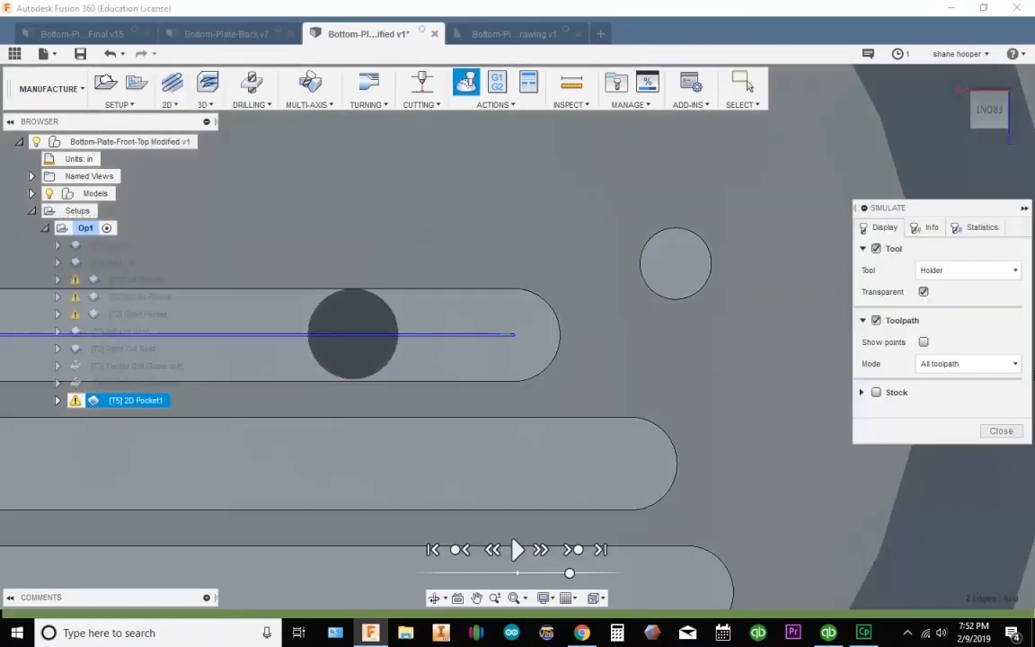
{"action": "left_click", "coordinate": [540, 550]}
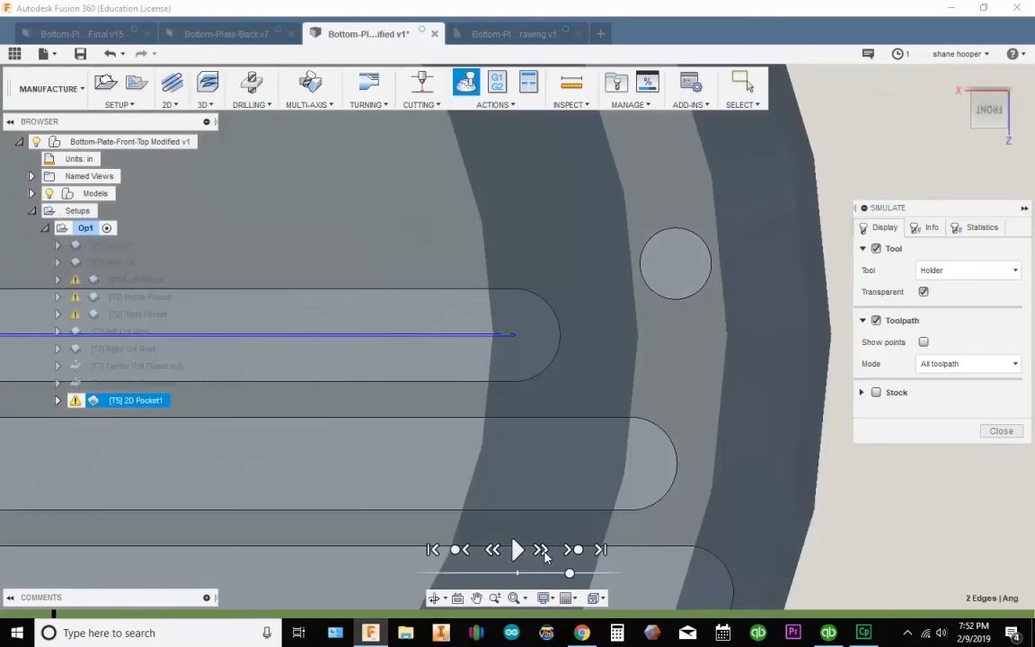
{"action": "scroll", "coordinate": [497, 474], "scroll_direction": "down", "scroll_amount": 1}
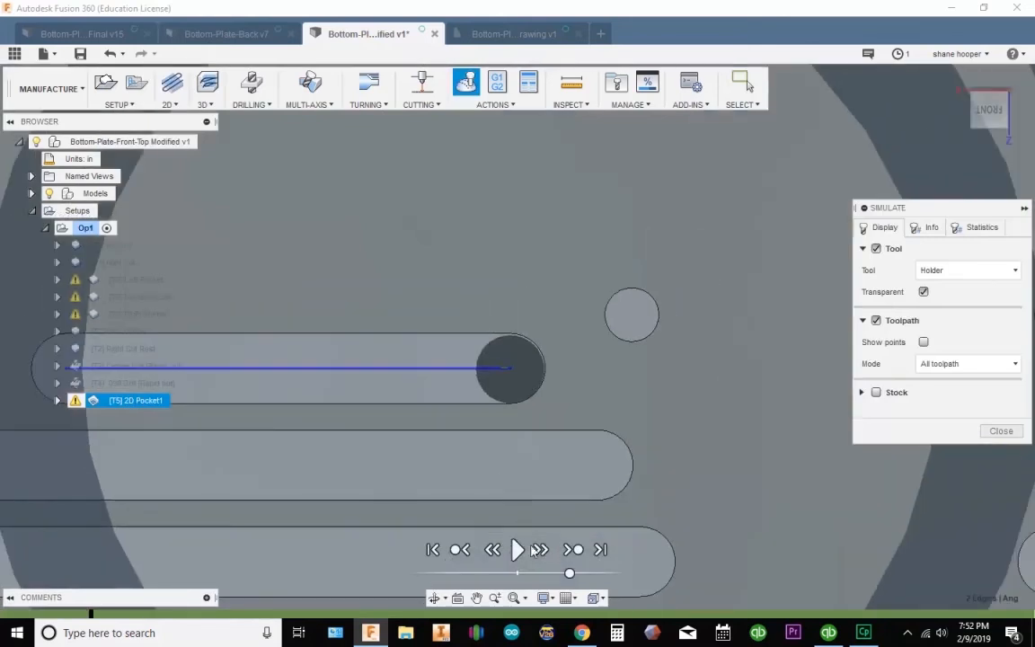
{"action": "left_click", "coordinate": [540, 552]}
{"action": "left_click", "coordinate": [541, 551]}
{"action": "left_click", "coordinate": [540, 551]}
{"action": "left_click", "coordinate": [1001, 431]}
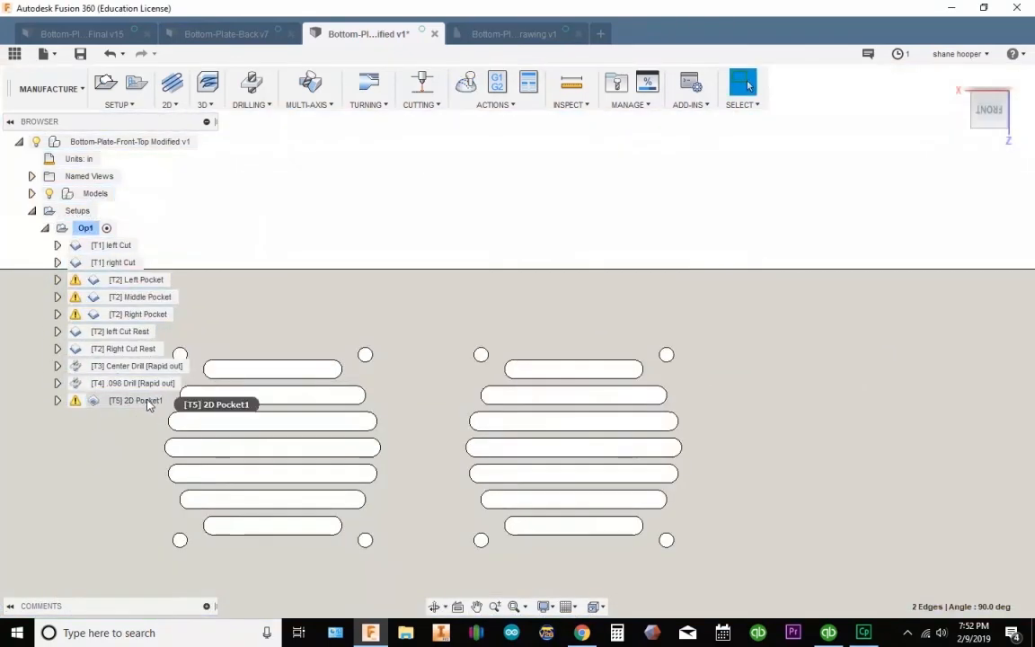
Step: Edit the 2D Pocket to use a maximum stepover of 0.125 in and regenerate its toolpath
{"action": "right_click", "coordinate": [153, 399]}
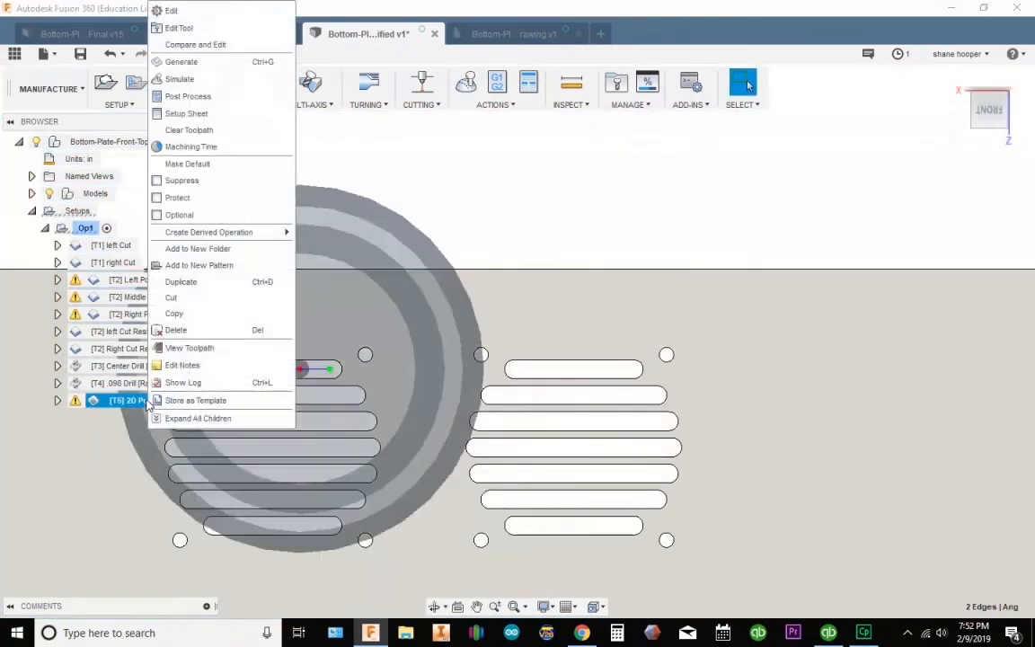
{"action": "left_click", "coordinate": [209, 12]}
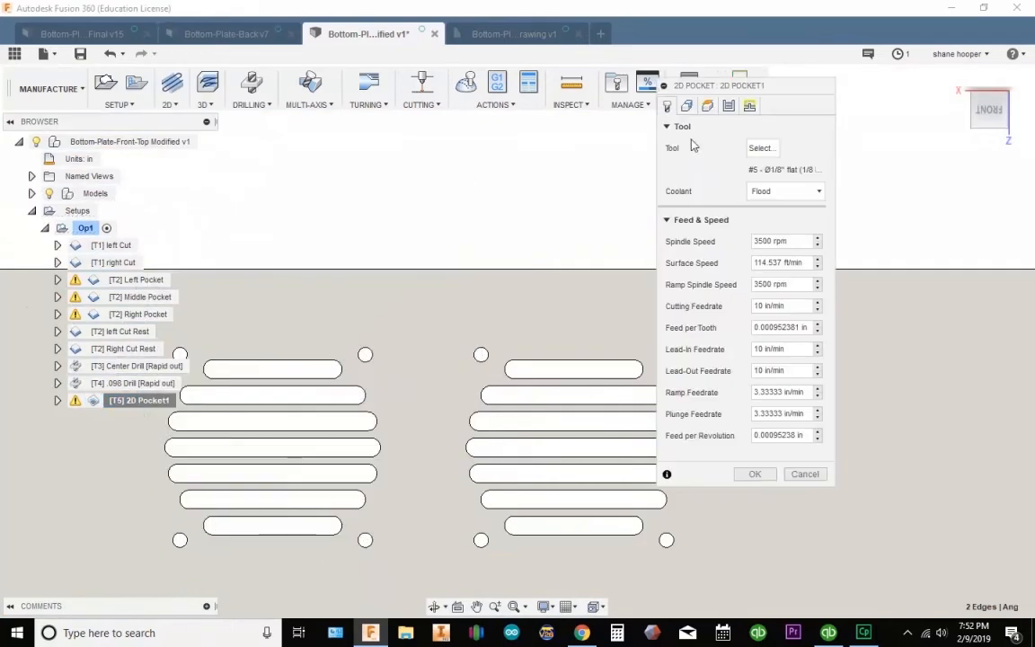
{"action": "left_click", "coordinate": [728, 106]}
{"action": "left_click", "coordinate": [774, 277]}
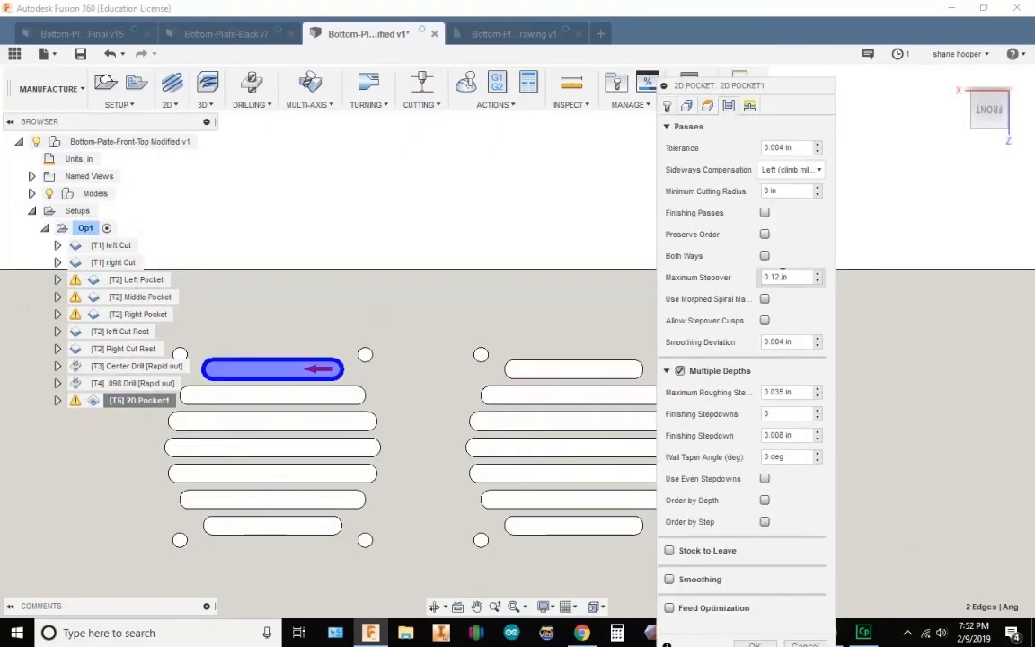
{"action": "key", "text": "BackSpace"}
{"action": "type", "text": ".125"}
{"action": "key", "text": "Return"}
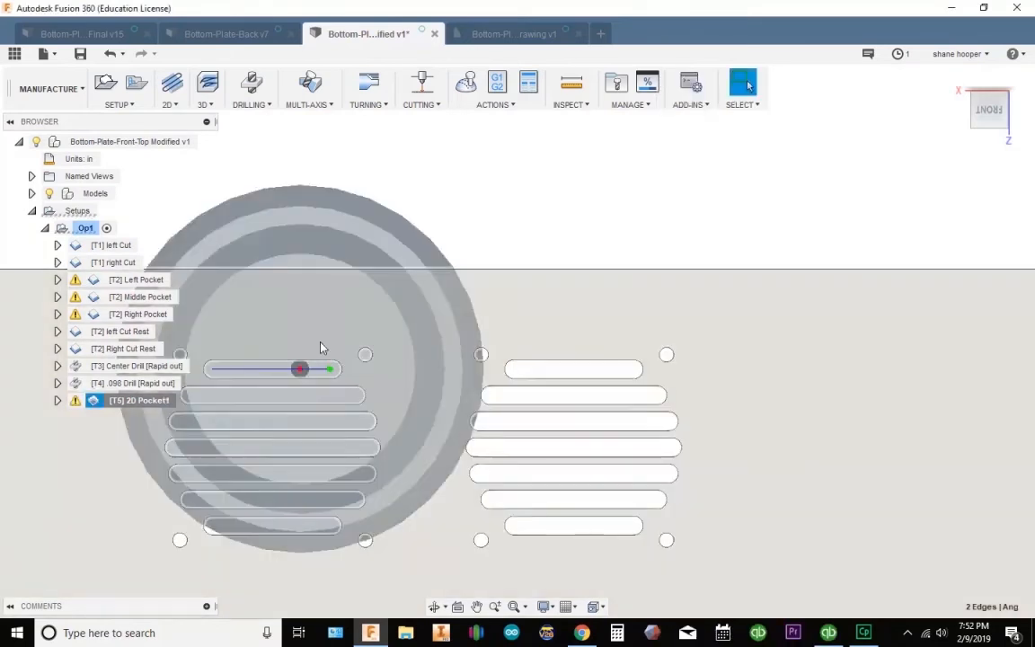
Step: Reopen the 2D Pocket for editing and set its maximum stepover to 0.12 in
{"action": "scroll", "coordinate": [322, 358], "scroll_direction": "up", "scroll_amount": 5}
{"action": "scroll", "coordinate": [340, 409], "scroll_direction": "up", "scroll_amount": 5}
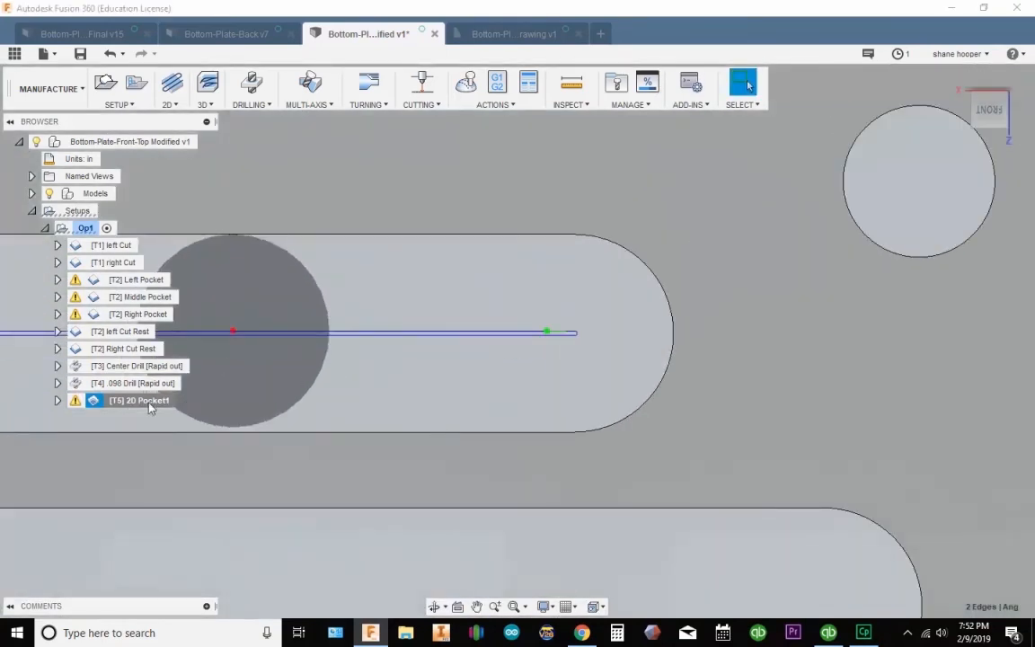
{"action": "right_click", "coordinate": [151, 408]}
{"action": "left_click", "coordinate": [166, 8]}
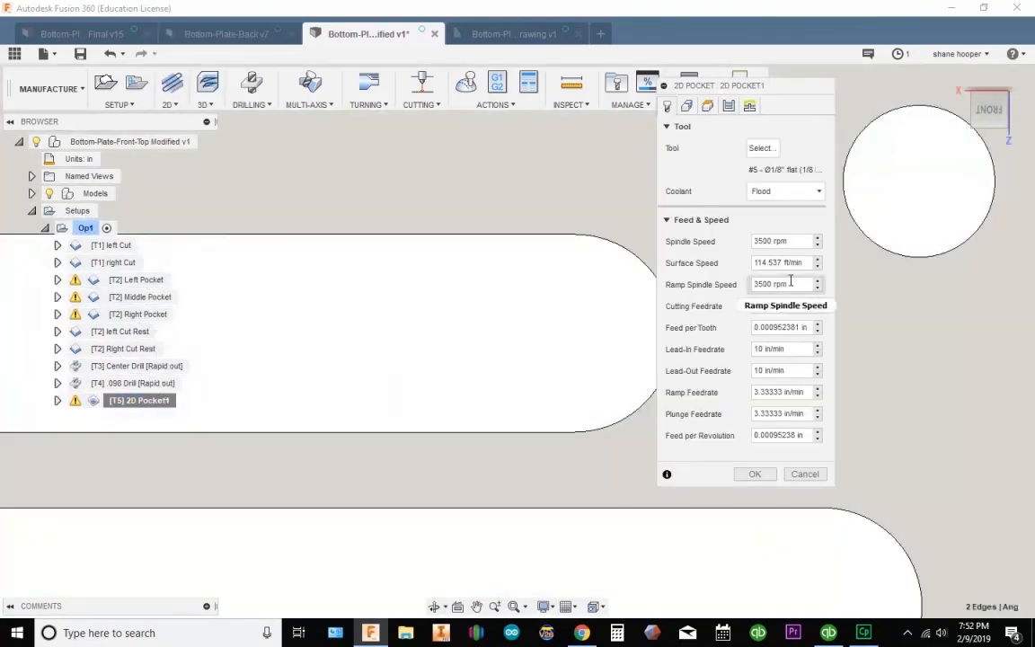
{"action": "left_click", "coordinate": [728, 106]}
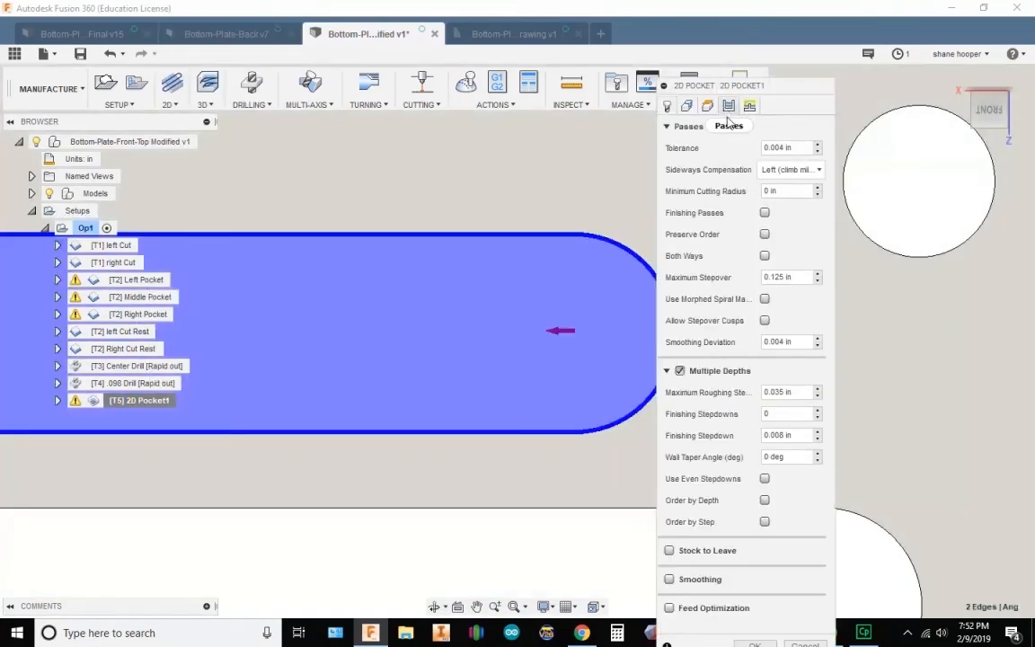
{"action": "type", "text": ".01"}
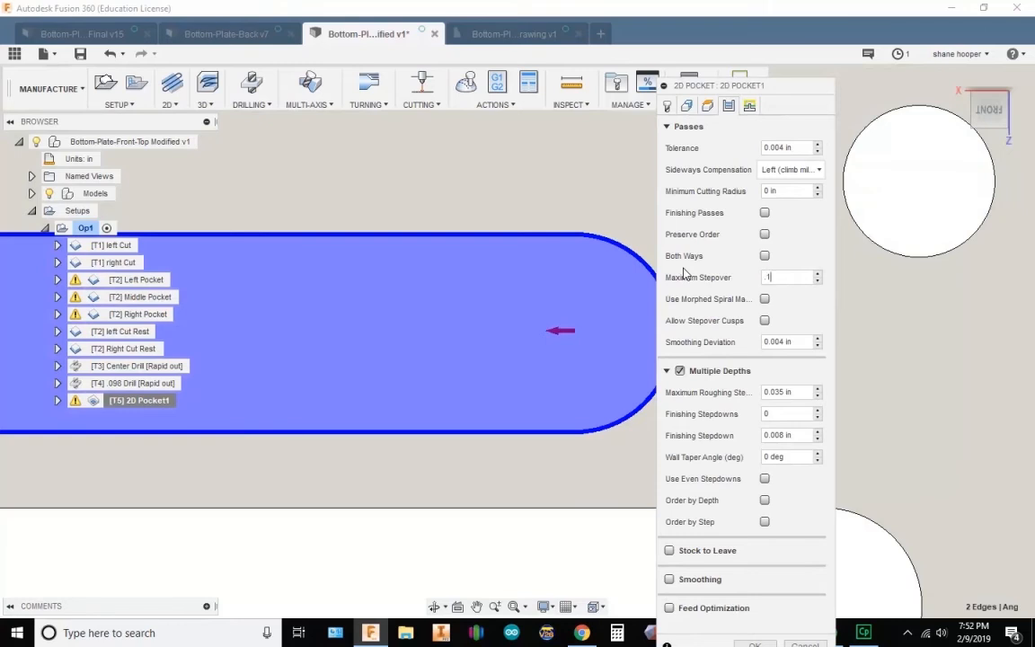
{"action": "type", "text": "2"}
Step: Set the pocket's linking safe distance to 0.01 in and regenerate the toolpath
{"action": "left_click", "coordinate": [749, 107]}
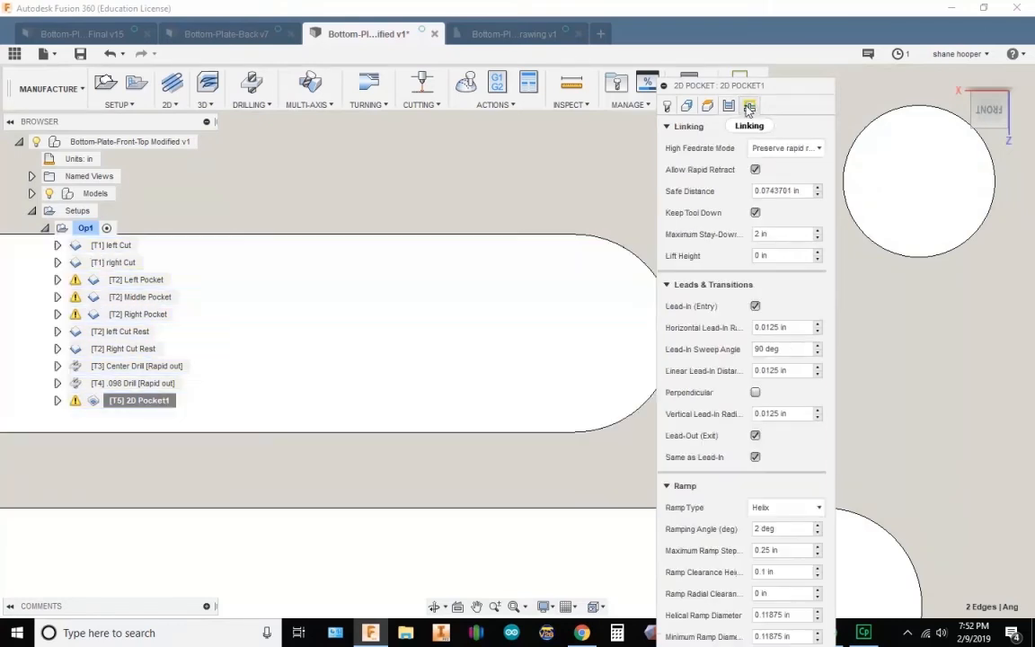
{"action": "left_click", "coordinate": [804, 191]}
{"action": "type", "text": ".01"}
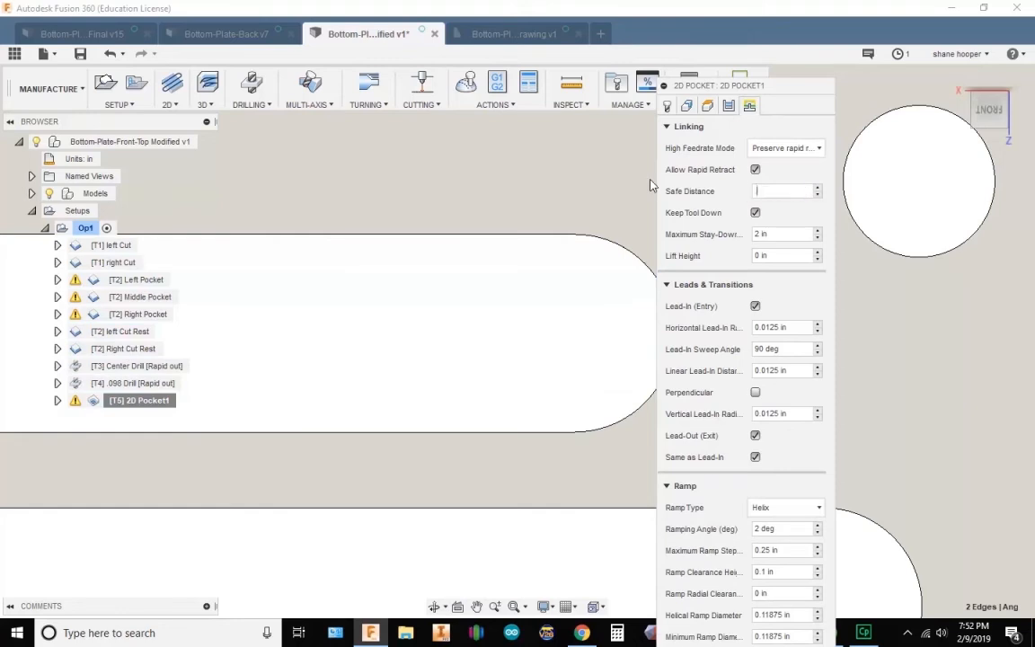
{"action": "key", "text": "Return"}
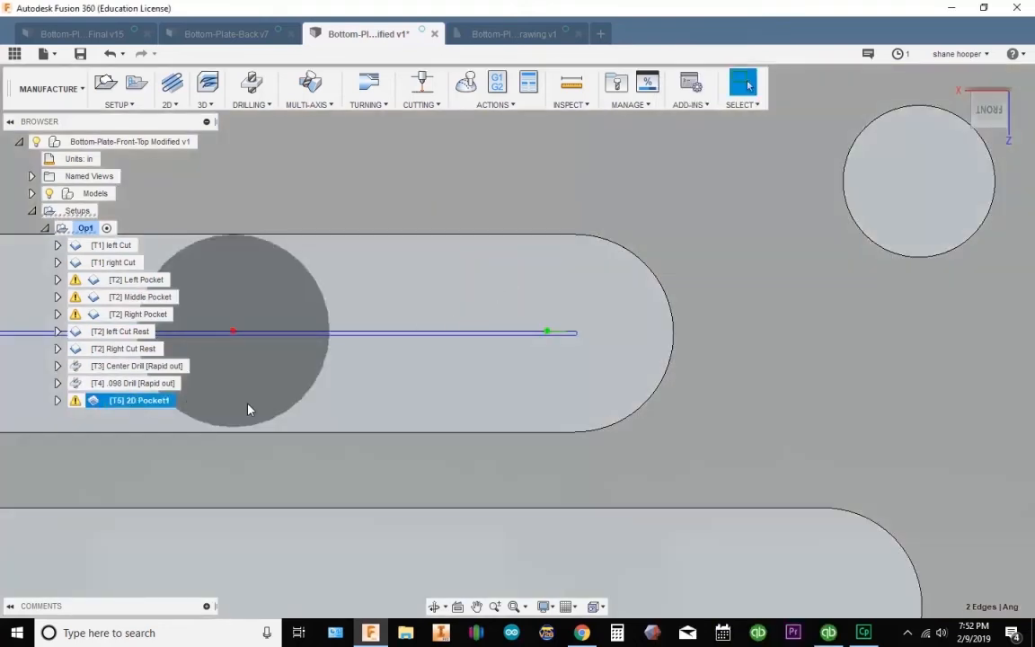
Step: Edit the 2D Pocket's linking safe distance to 0.005 in and regenerate the toolpath
{"action": "scroll", "coordinate": [252, 406], "scroll_direction": "down", "scroll_amount": 2}
{"action": "right_click", "coordinate": [164, 406]}
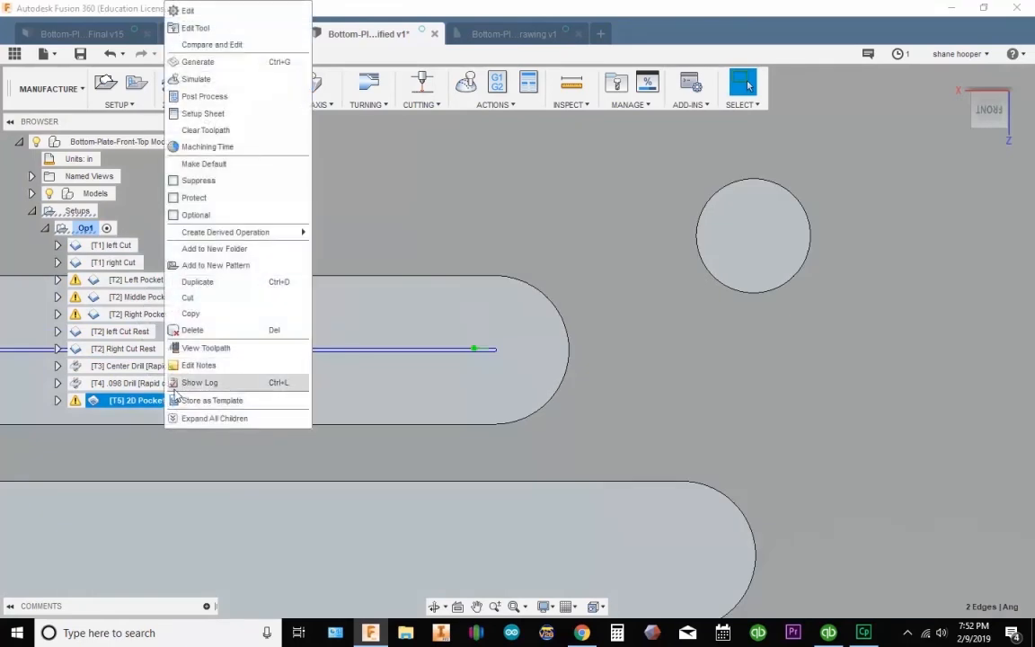
{"action": "left_click", "coordinate": [179, 10]}
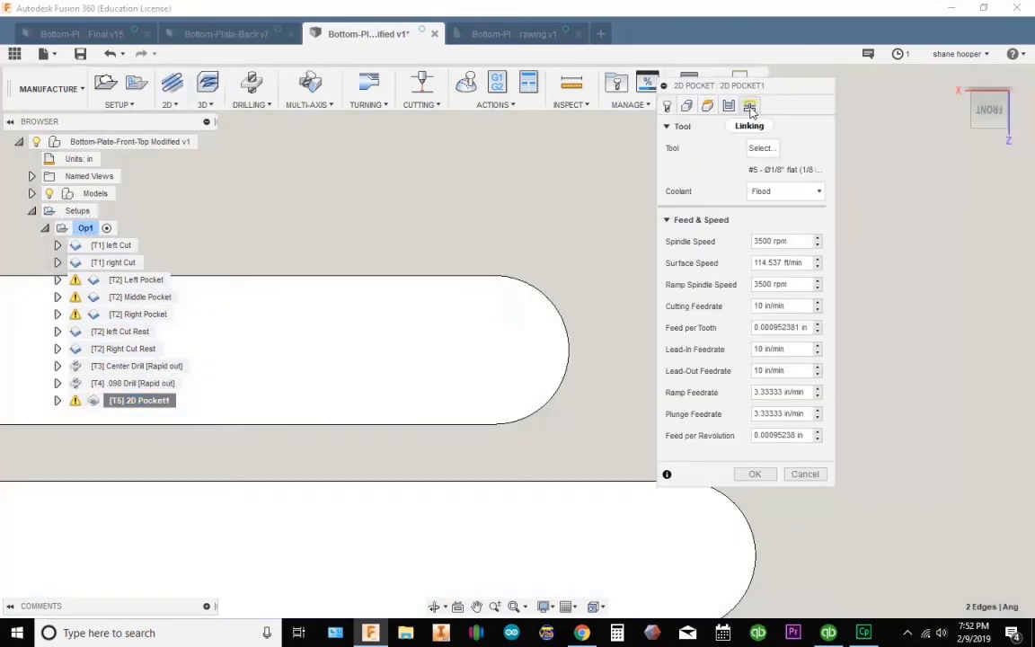
{"action": "left_click", "coordinate": [749, 106]}
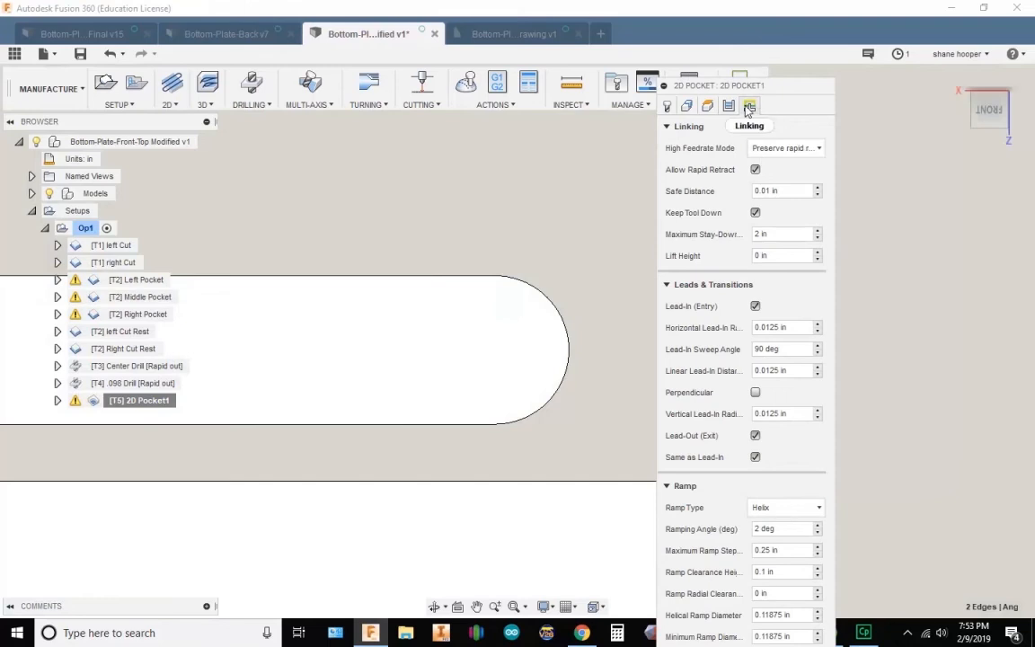
{"action": "left_click", "coordinate": [777, 191]}
{"action": "key", "text": "BackSpace"}
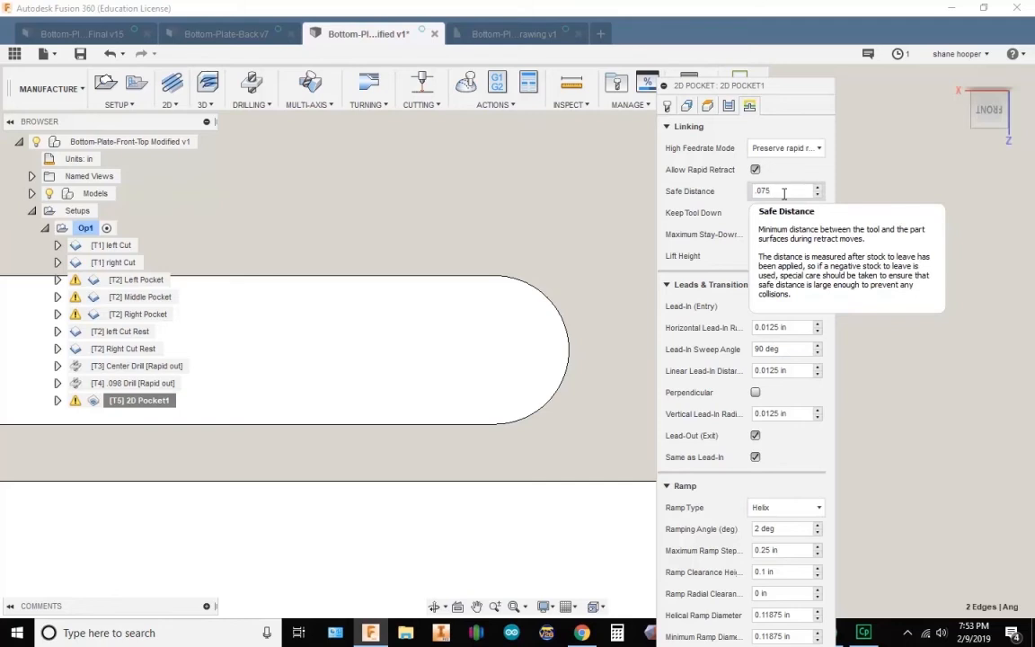
{"action": "double_click", "coordinate": [773, 191]}
{"action": "key", "text": "BackSpace"}
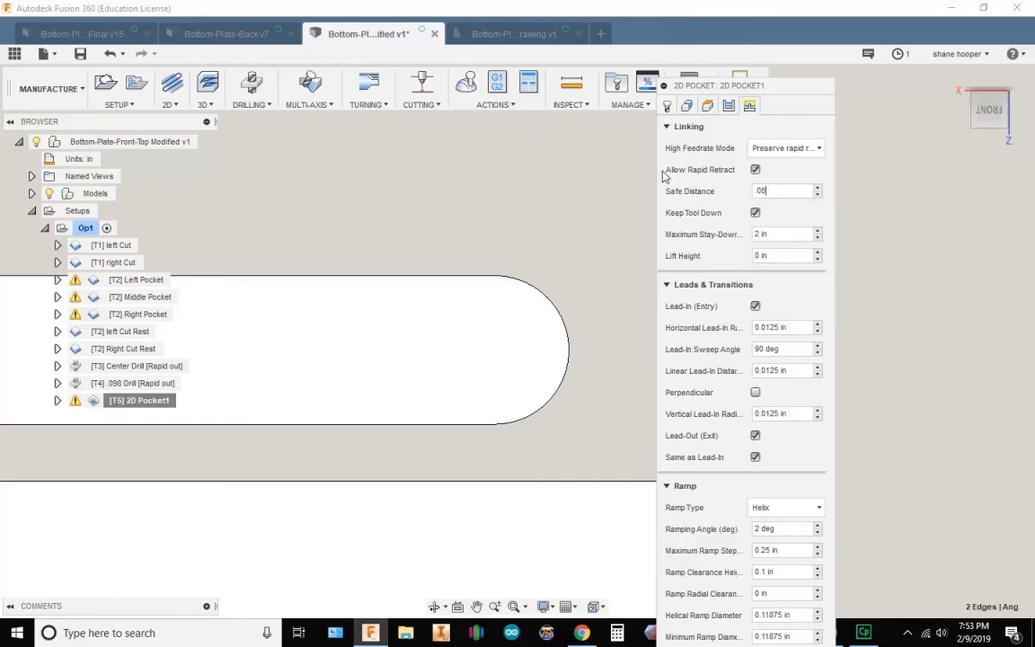
{"action": "key", "text": "Return"}
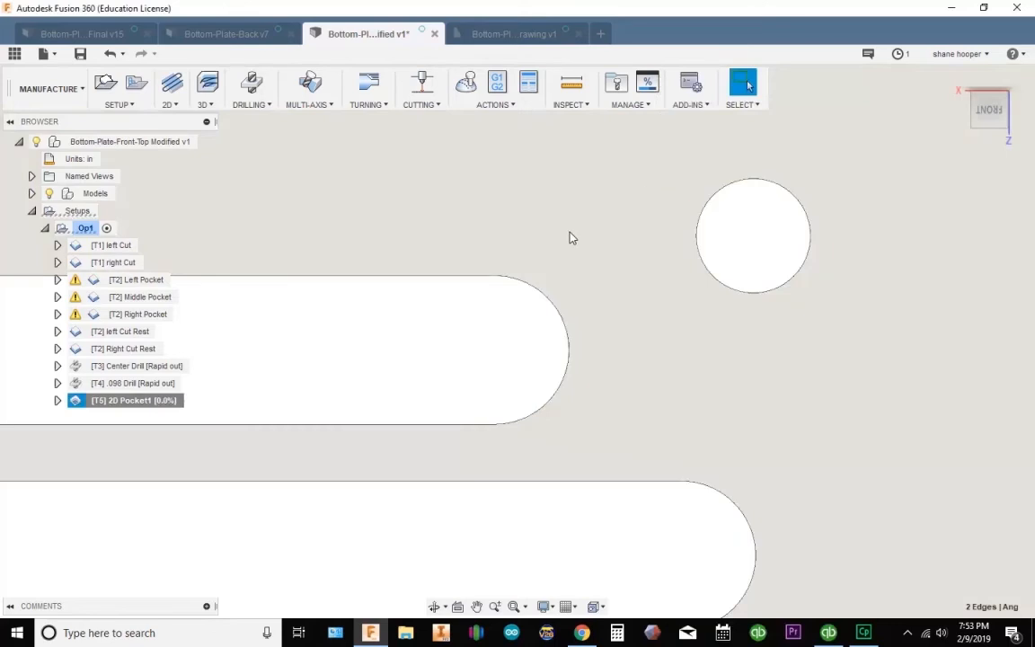
Step: Reopen the 2D Pocket and try a linking safe distance of 0.078 in
{"action": "right_click", "coordinate": [142, 403]}
{"action": "left_click", "coordinate": [189, 11]}
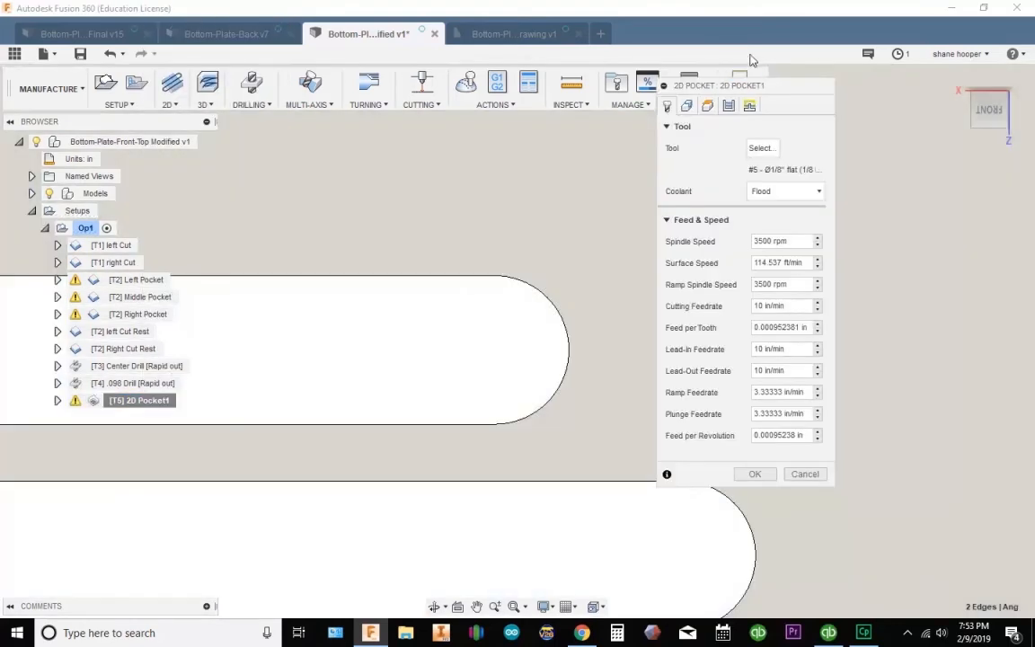
{"action": "left_click", "coordinate": [750, 106]}
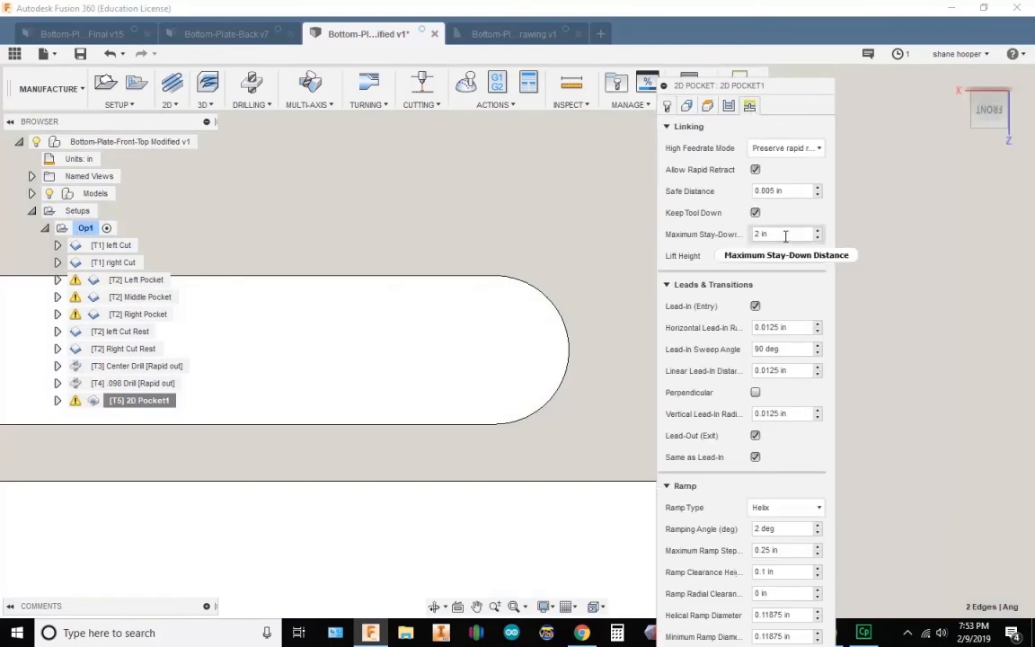
{"action": "double_click", "coordinate": [793, 192]}
{"action": "type", "text": ".078"}
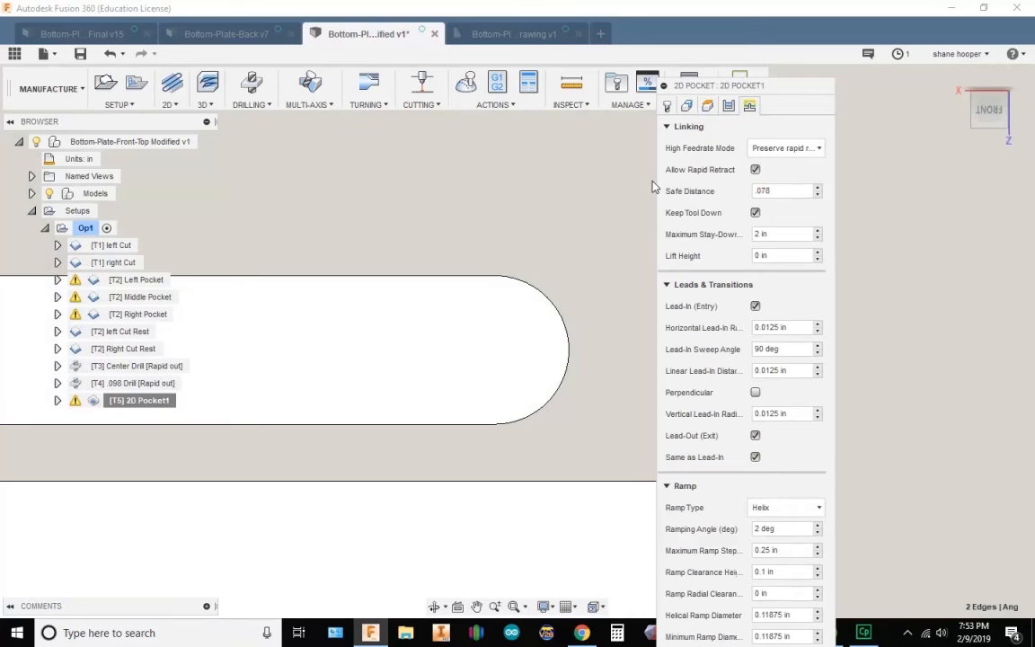
Step: Restore the pocket's safe distance to 0.005 in
{"action": "double_click", "coordinate": [788, 191]}
{"action": "key", "text": "BackSpace"}
{"action": "type", "text": ".005"}
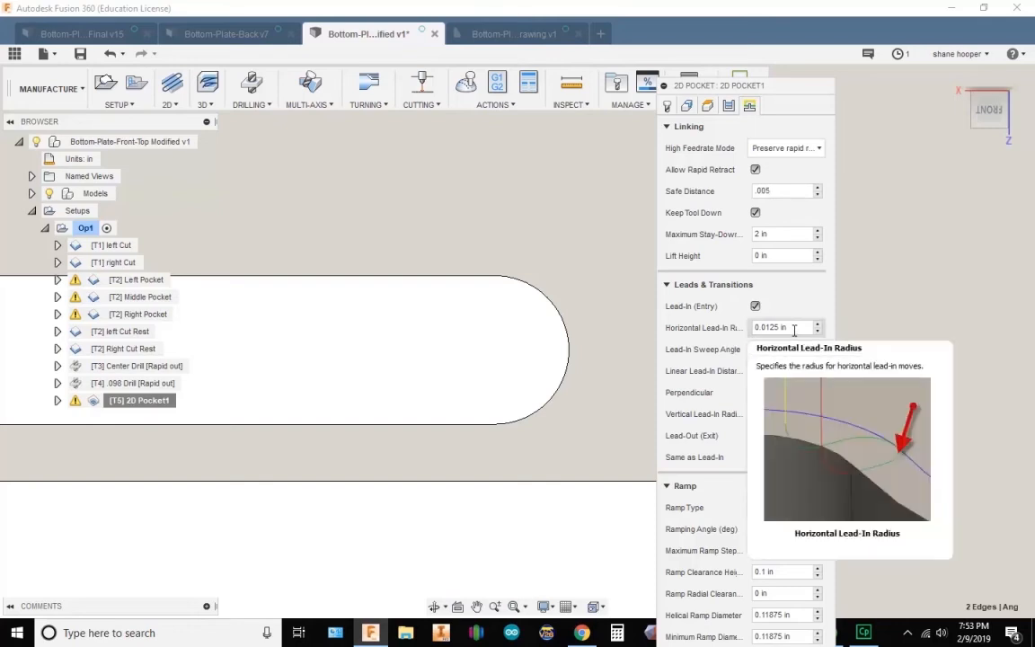
Step: Set the 2D Pocket's horizontal lead-in radius and linear lead-in distance to 0.005 in and regenerate the toolpath
{"action": "left_click", "coordinate": [791, 328]}
{"action": "type", "text": ".005"}
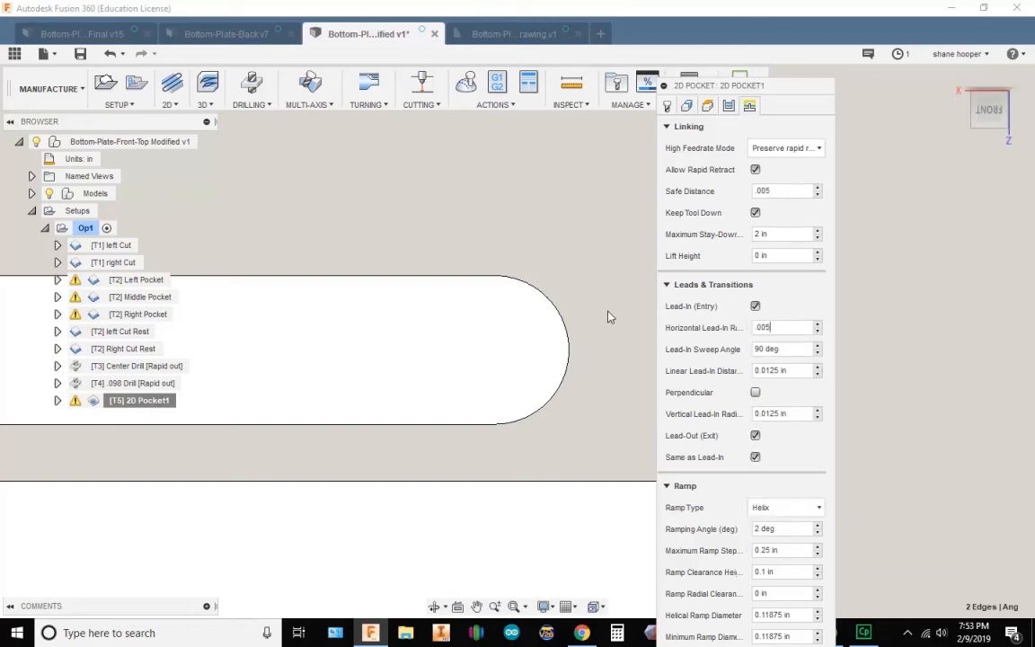
{"action": "left_click", "coordinate": [786, 370]}
{"action": "key", "text": "BackSpace"}
{"action": "type", "text": ".005"}
{"action": "key", "text": "Return"}
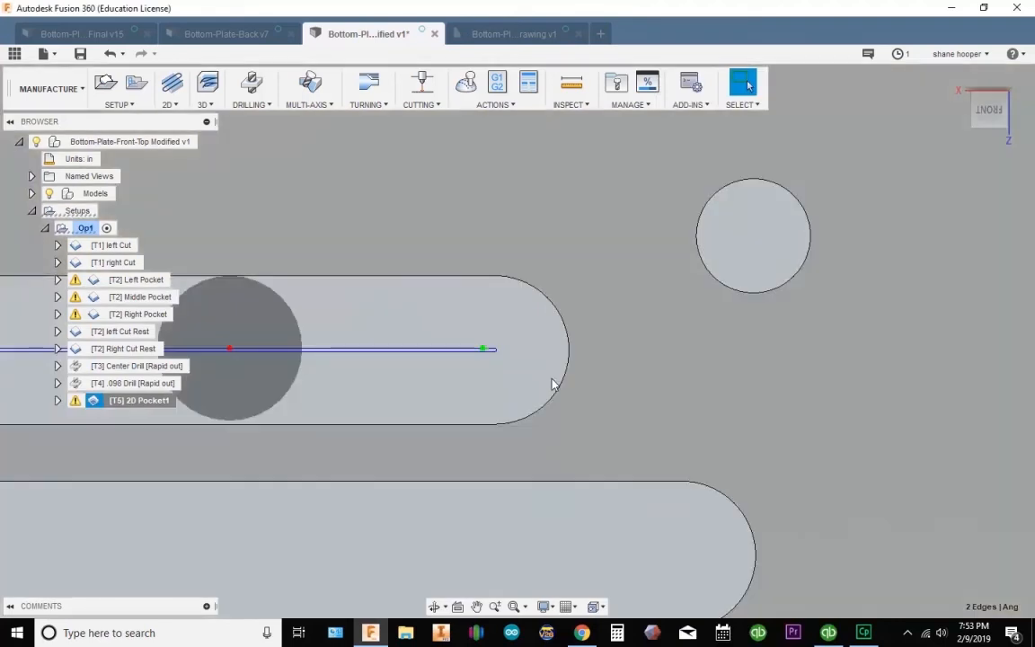
Step: Examine the regenerated pocket toolpath in the first vent slot at an angle and from the plate's edge
{"action": "middle_click_drag", "start_coordinate": [554, 381], "coordinate": [491, 364], "text": "shift"}
{"action": "scroll", "coordinate": [490, 365], "scroll_direction": "down", "scroll_amount": 3}
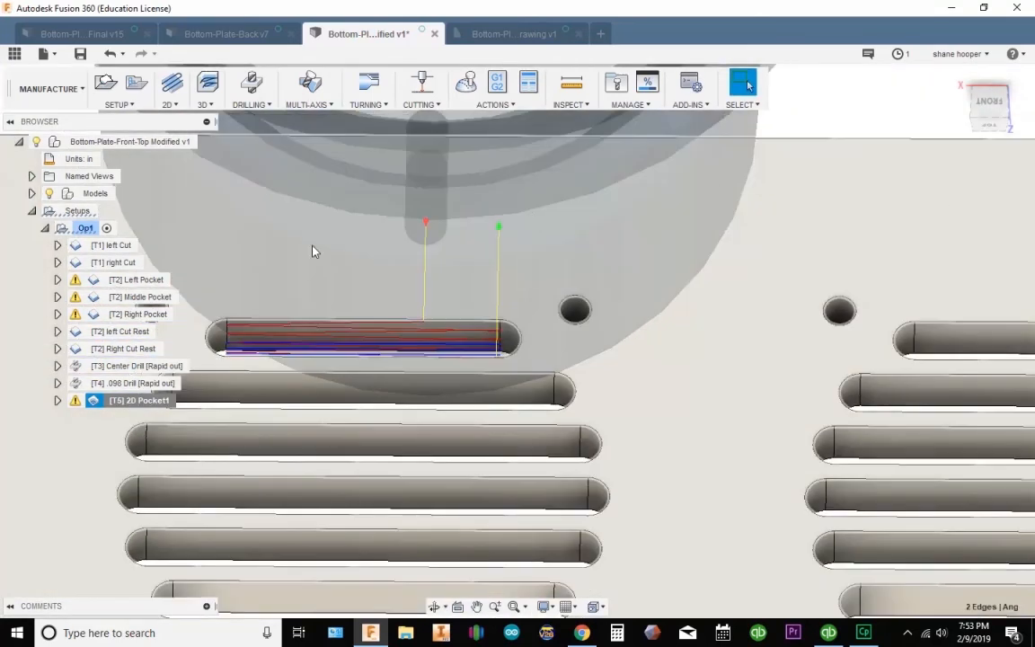
{"action": "scroll", "coordinate": [238, 409], "scroll_direction": "up", "scroll_amount": 5}
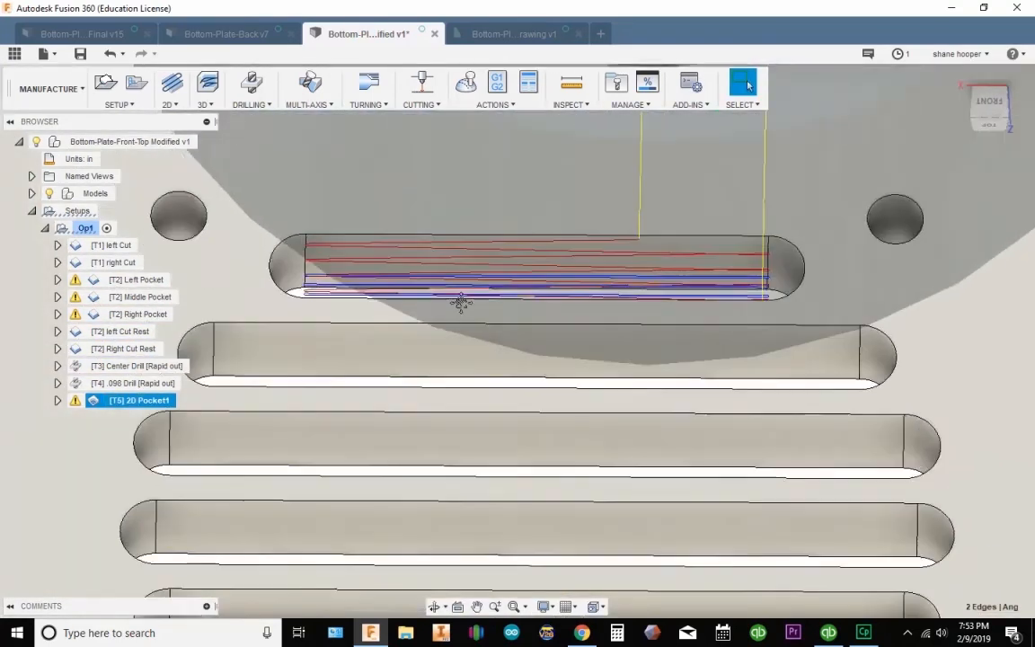
{"action": "middle_click_drag", "start_coordinate": [460, 299], "coordinate": [354, 392]}
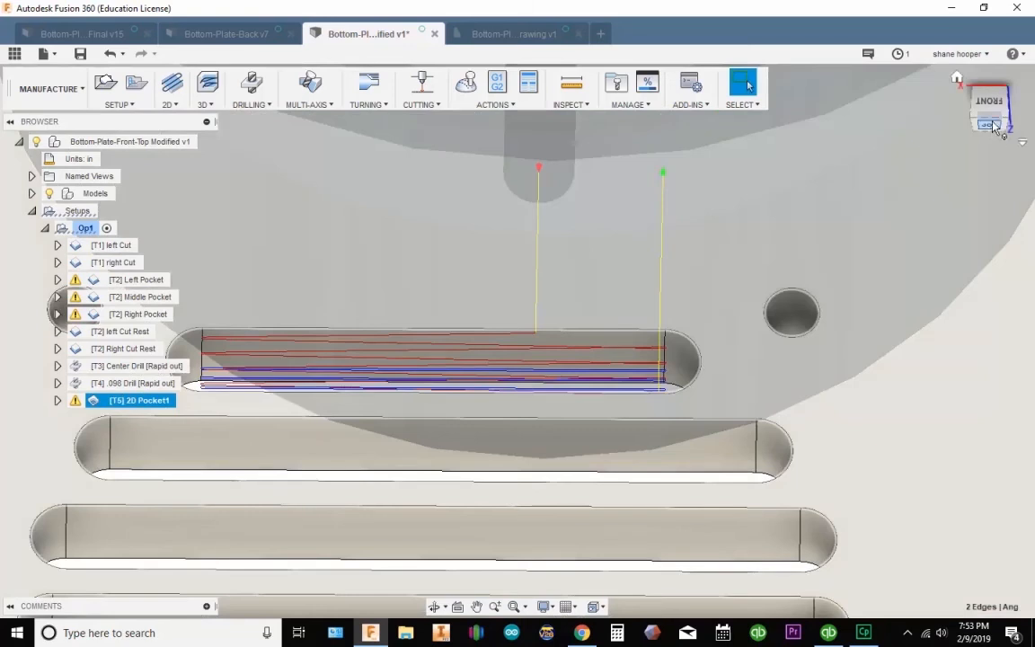
{"action": "left_click", "coordinate": [959, 152]}
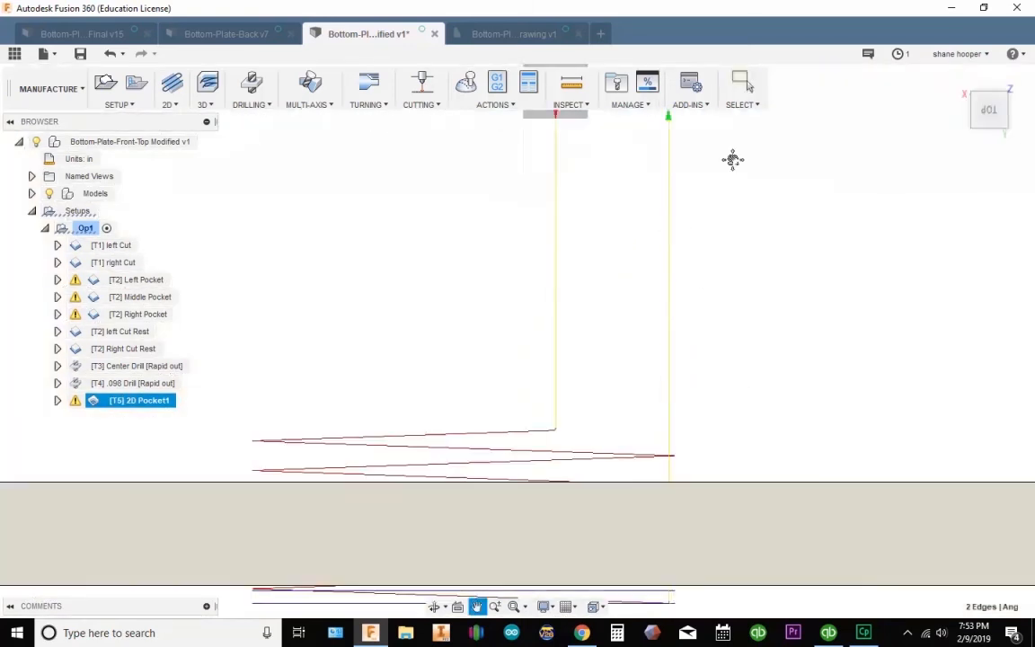
{"action": "scroll", "coordinate": [593, 443], "scroll_direction": "down", "scroll_amount": 1}
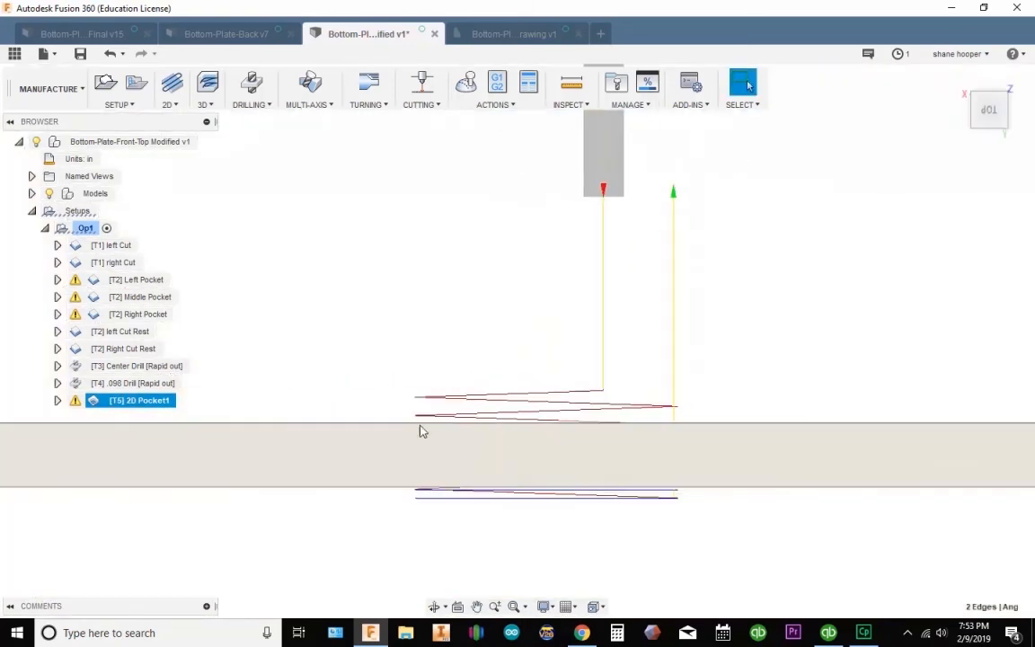
{"action": "mouse_move", "coordinate": [433, 407]}
{"action": "middle_mouse_down", "text": "shift"}
{"action": "mouse_move", "coordinate": [434, 416]}
{"action": "mouse_move", "coordinate": [446, 396]}
{"action": "middle_mouse_up", "text": "shift"}
{"action": "left_click", "coordinate": [989, 111]}
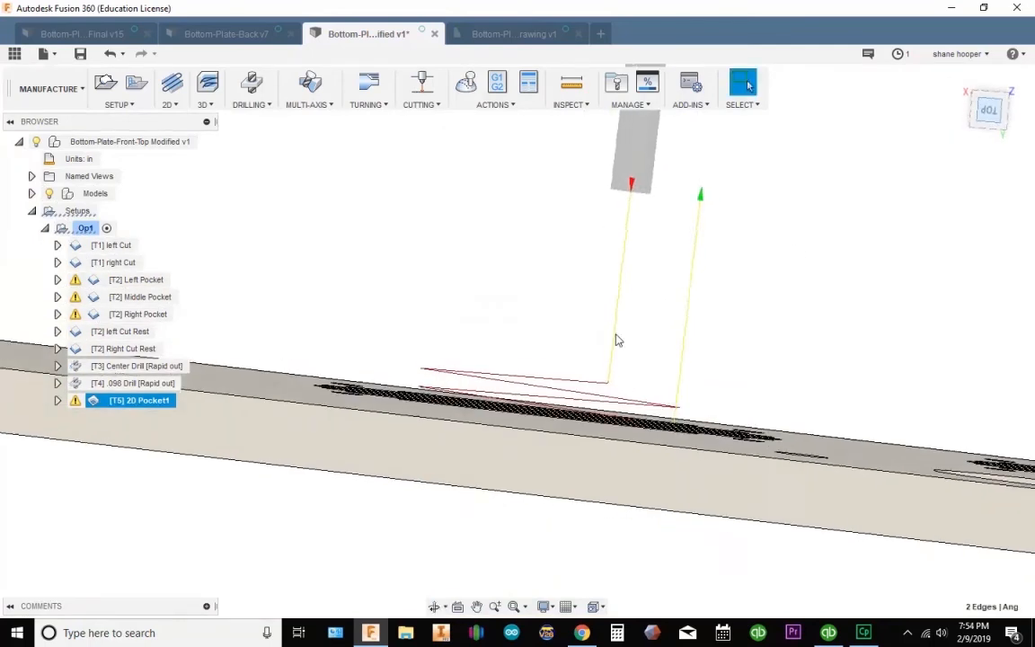
Step: Reopen the 2D Pocket and review its passes and heights settings
{"action": "right_click", "coordinate": [146, 400]}
{"action": "left_click", "coordinate": [169, 8]}
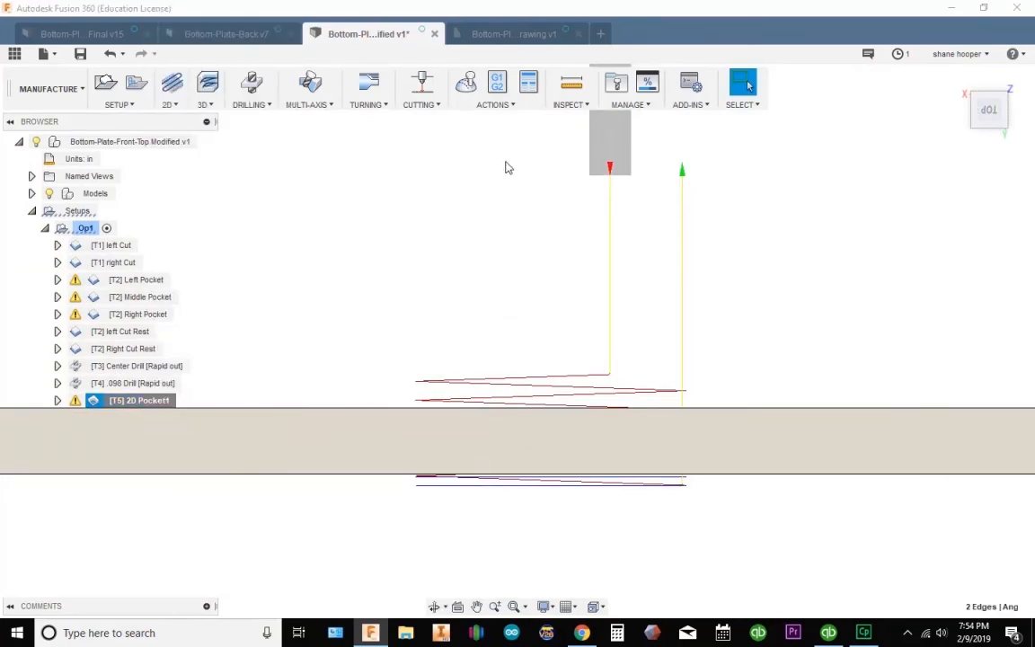
{"action": "right_click", "coordinate": [151, 400]}
{"action": "left_click", "coordinate": [184, 10]}
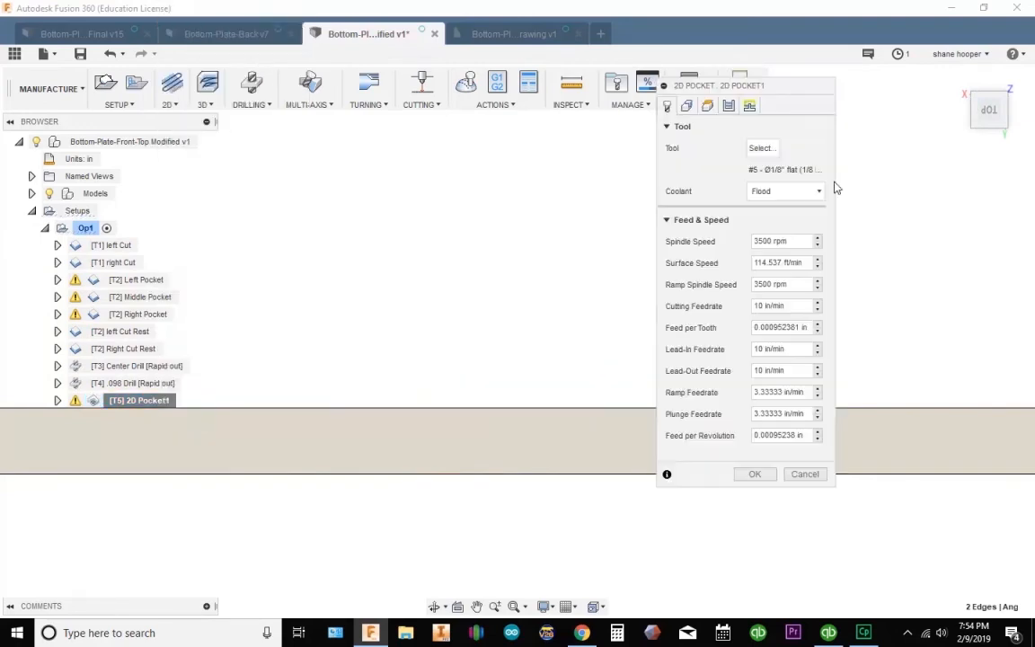
{"action": "left_click", "coordinate": [729, 106]}
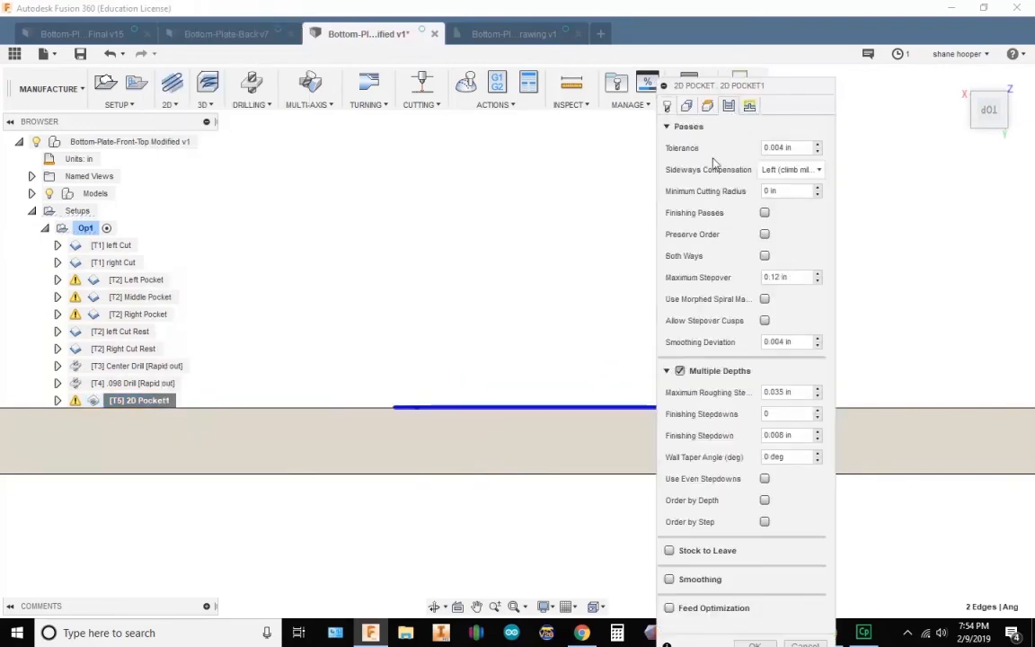
{"action": "left_click", "coordinate": [707, 106]}
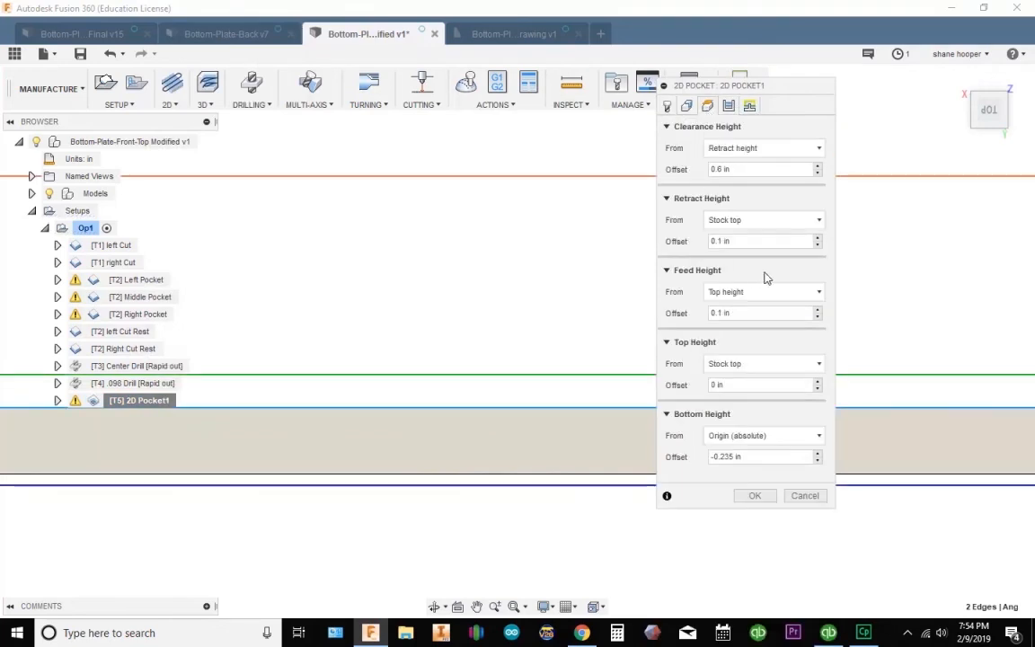
{"action": "left_click", "coordinate": [755, 495]}
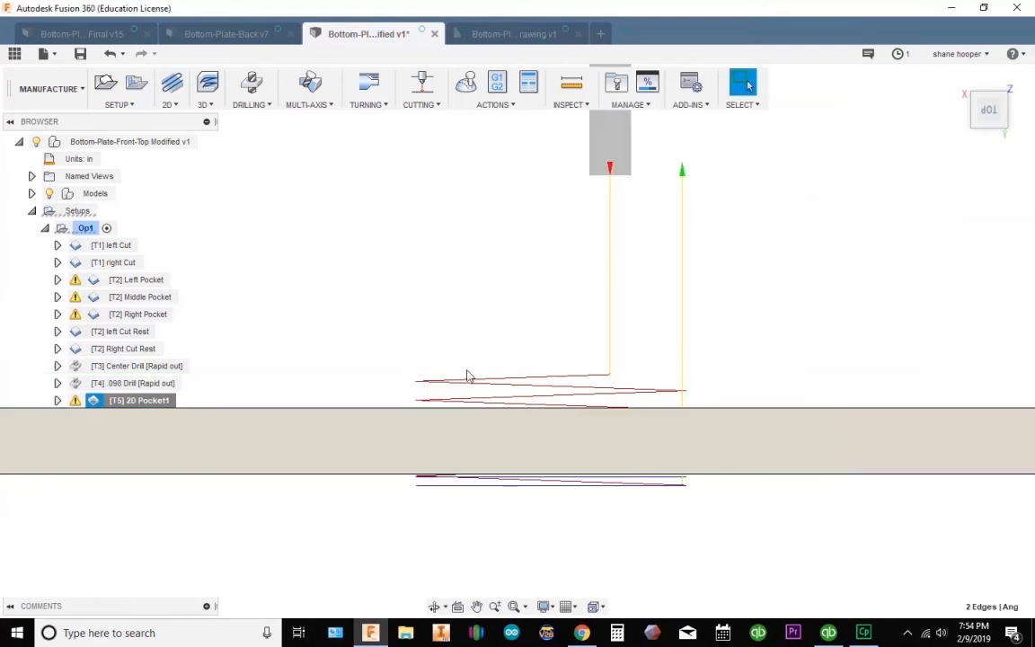
Step: Inspect the pocket's ramp moves above the stock and the tool's fit within the first slot
{"action": "middle_click_drag", "start_coordinate": [467, 372], "coordinate": [504, 451], "text": "shift"}
{"action": "scroll", "coordinate": [513, 385], "scroll_direction": "up", "scroll_amount": 5}
{"action": "scroll", "coordinate": [624, 408], "scroll_direction": "down", "scroll_amount": 3}
{"action": "left_click", "coordinate": [986, 124]}
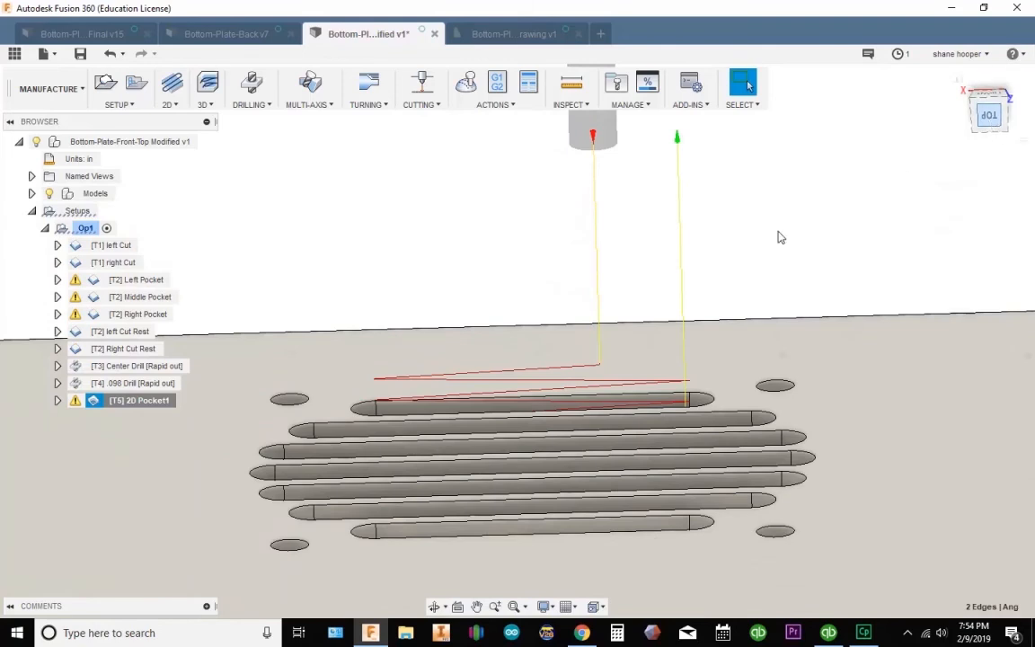
{"action": "middle_click_drag", "start_coordinate": [616, 367], "coordinate": [701, 285], "text": "shift"}
{"action": "scroll", "coordinate": [701, 286], "scroll_direction": "up", "scroll_amount": 5}
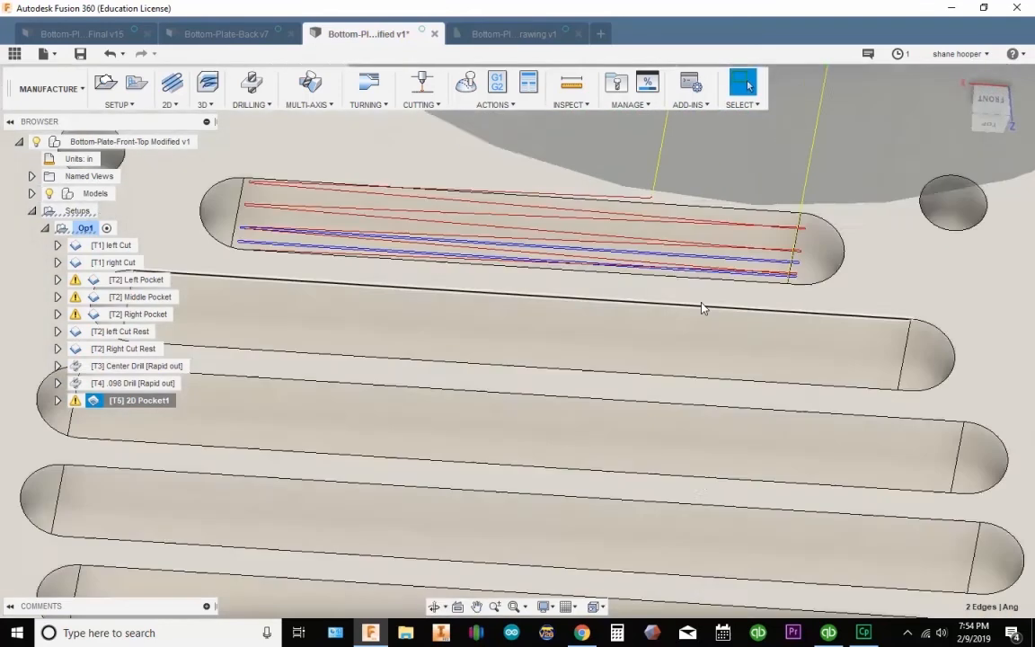
{"action": "left_click", "coordinate": [992, 100]}
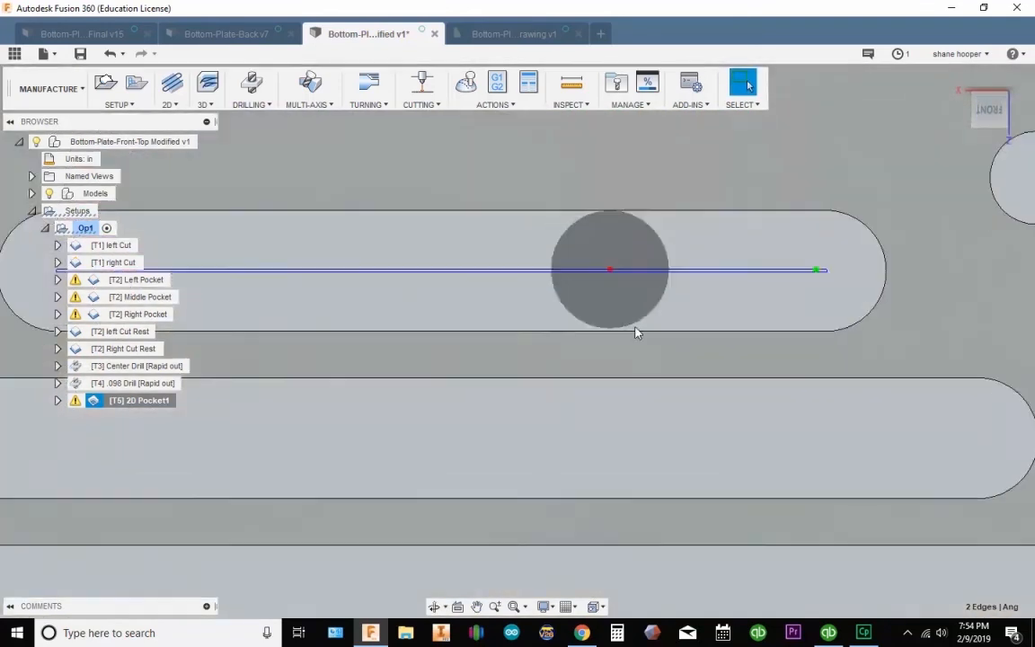
{"action": "scroll", "coordinate": [619, 309], "scroll_direction": "down", "scroll_amount": 4}
Step: Simulate the 2D Pocket toolpath and close the simulation
{"action": "right_click", "coordinate": [139, 401]}
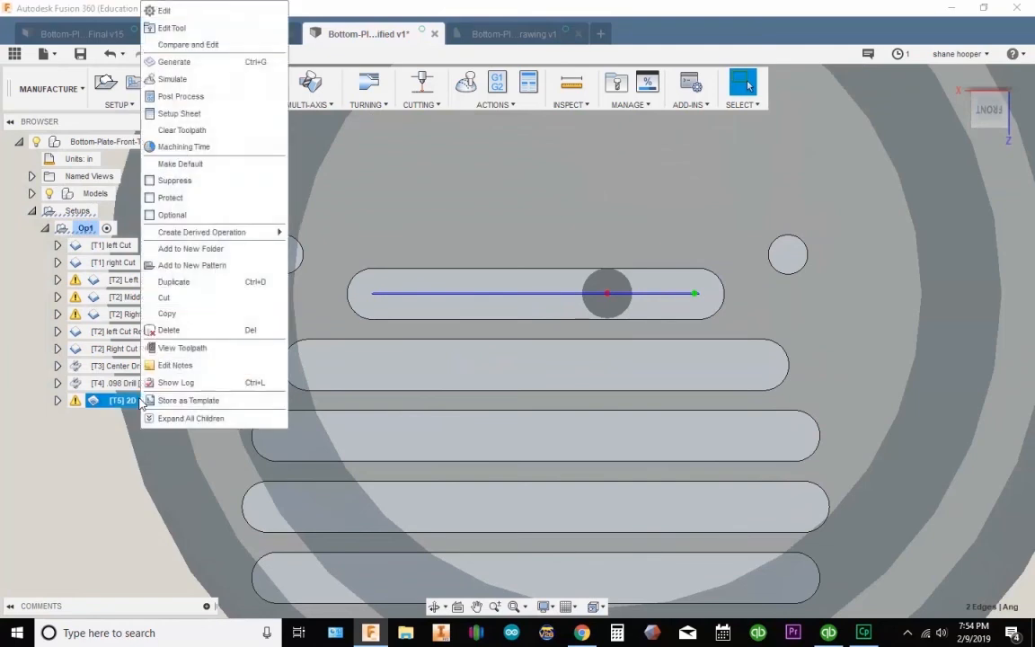
{"action": "left_click", "coordinate": [171, 79]}
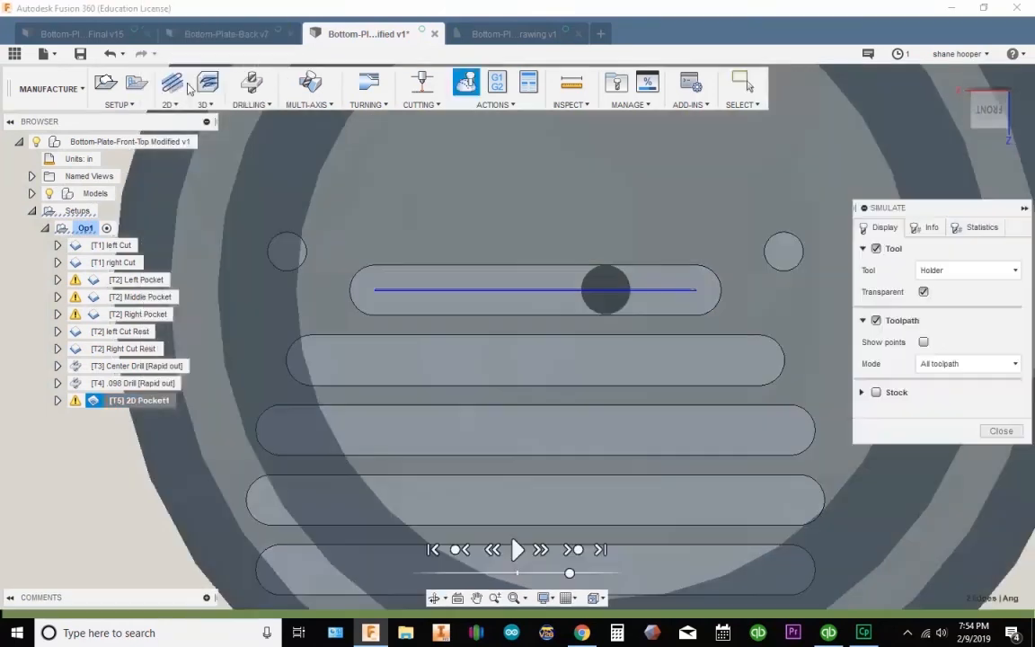
{"action": "left_click", "coordinate": [518, 550]}
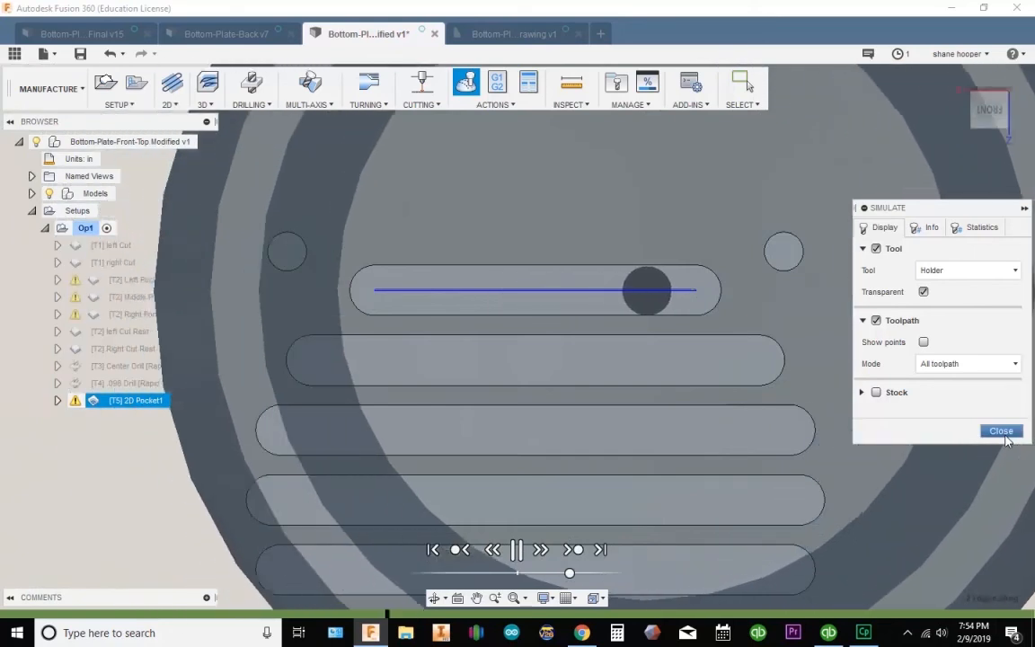
{"action": "left_click", "coordinate": [1001, 431]}
Step: Rename the 2D Pocket operation as Left 1 Vent 1 and save the design
{"action": "scroll", "coordinate": [449, 413], "scroll_direction": "down", "scroll_amount": 10}
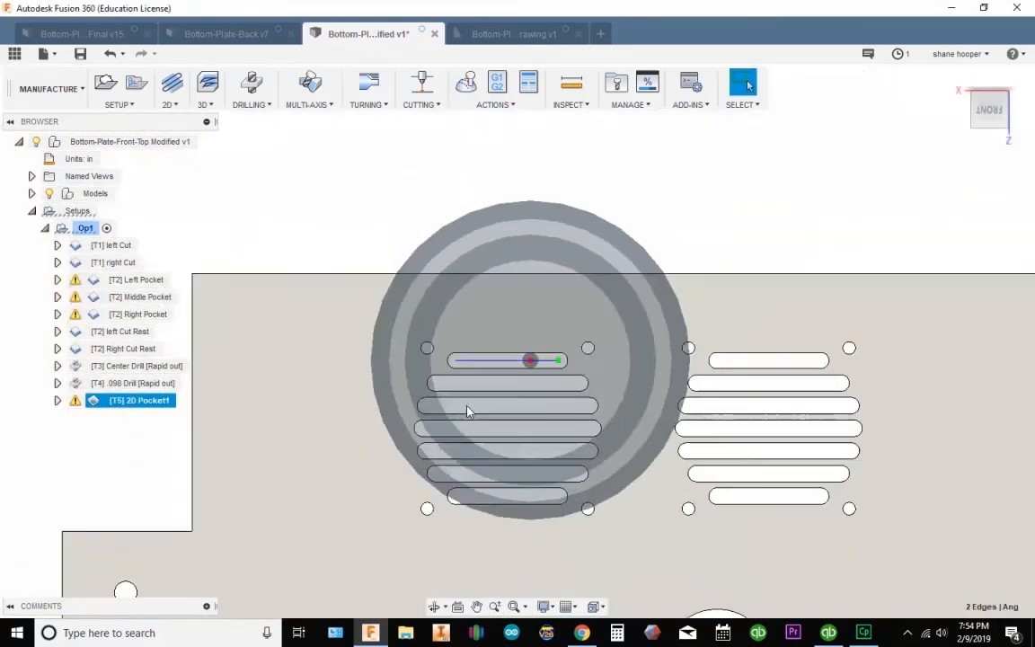
{"action": "scroll", "coordinate": [334, 367], "scroll_direction": "down", "scroll_amount": 6}
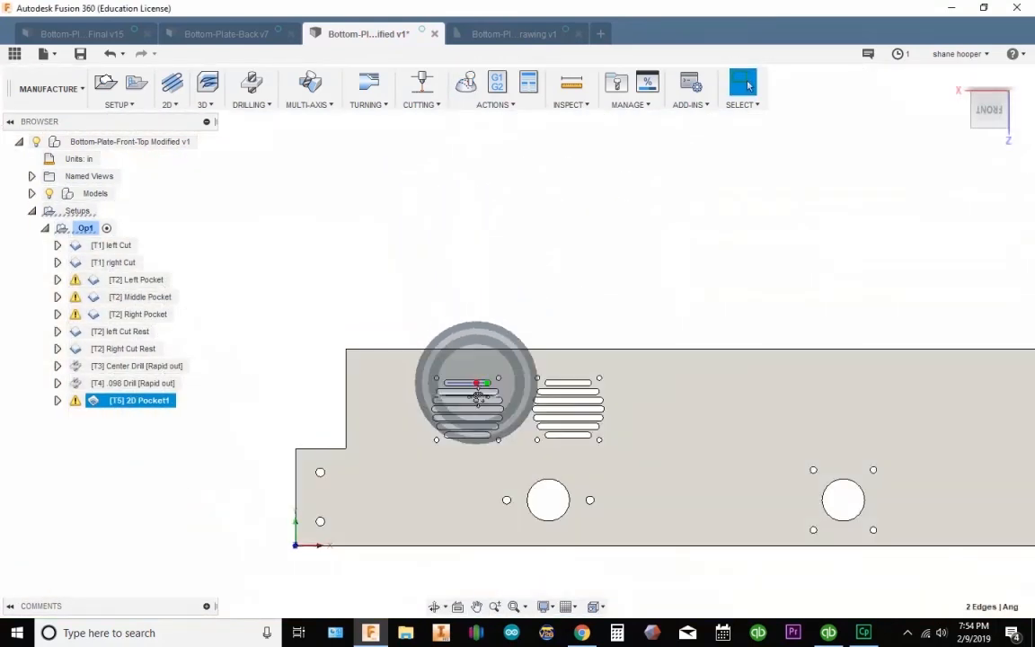
{"action": "scroll", "coordinate": [395, 404], "scroll_direction": "down", "scroll_amount": 4}
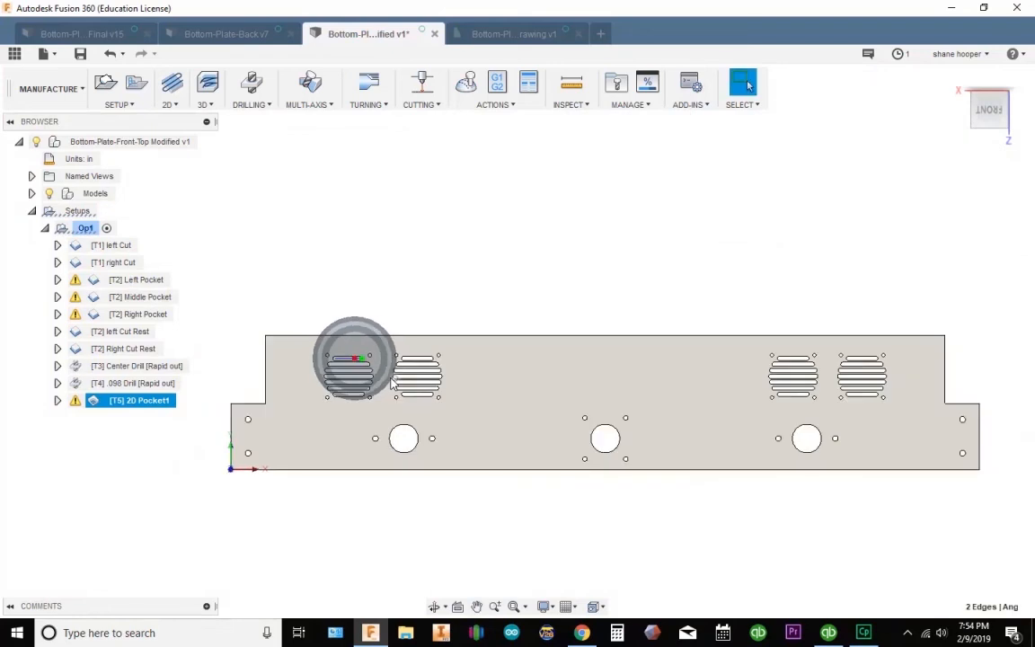
{"action": "scroll", "coordinate": [208, 392], "scroll_direction": "down", "scroll_amount": 2}
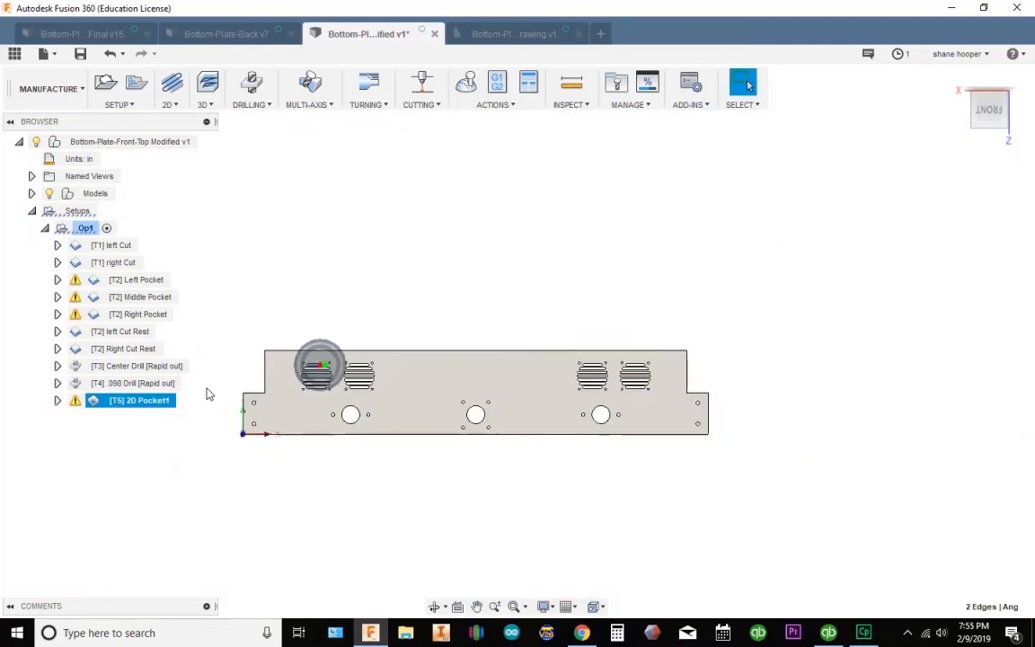
{"action": "scroll", "coordinate": [169, 404], "scroll_direction": "up", "scroll_amount": 4}
{"action": "left_click", "coordinate": [133, 403]}
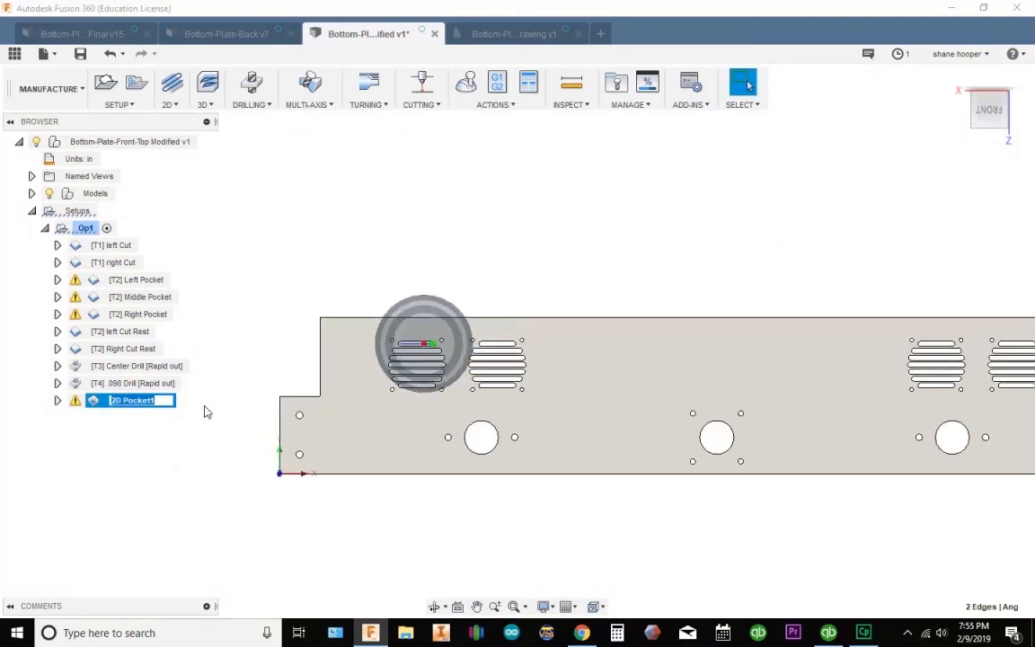
{"action": "type", "text": "L"}
{"action": "key", "text": "Return"}
{"action": "left_click", "coordinate": [80, 53]}
{"action": "left_click", "coordinate": [514, 328]}
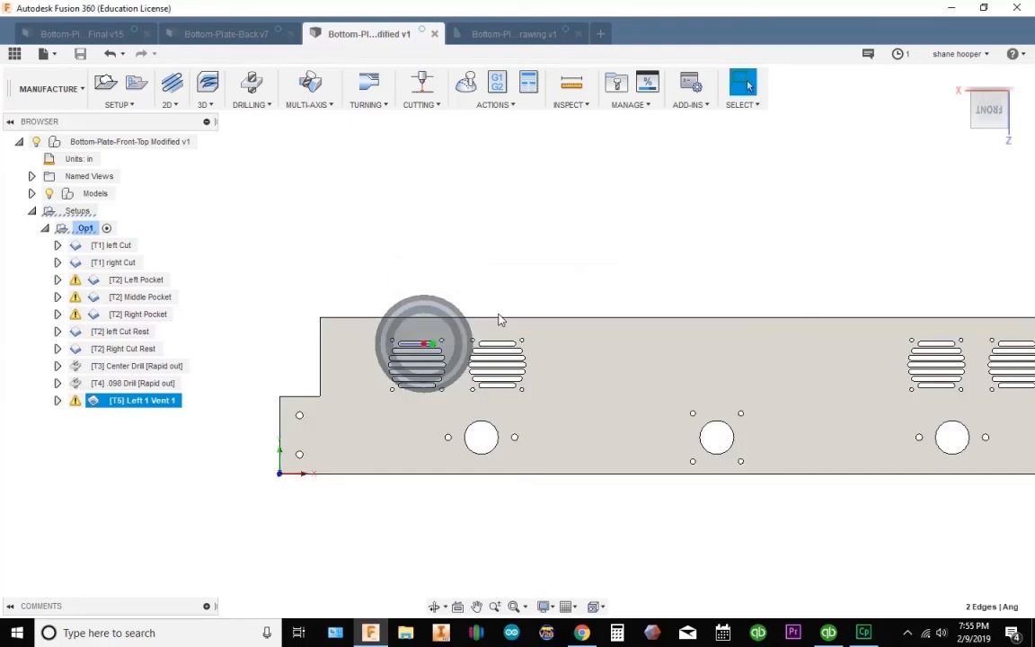
Step: Examine the slot layout of the two grilles at the plate's left end
{"action": "scroll", "coordinate": [417, 365], "scroll_direction": "up", "scroll_amount": 2}
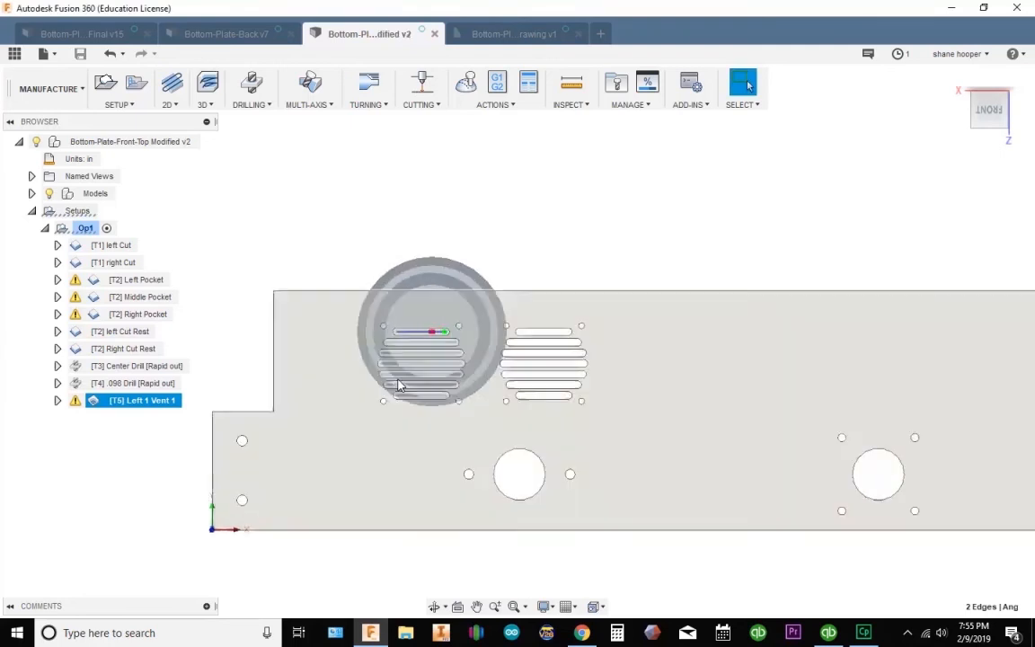
{"action": "scroll", "coordinate": [382, 335], "scroll_direction": "up", "scroll_amount": 3}
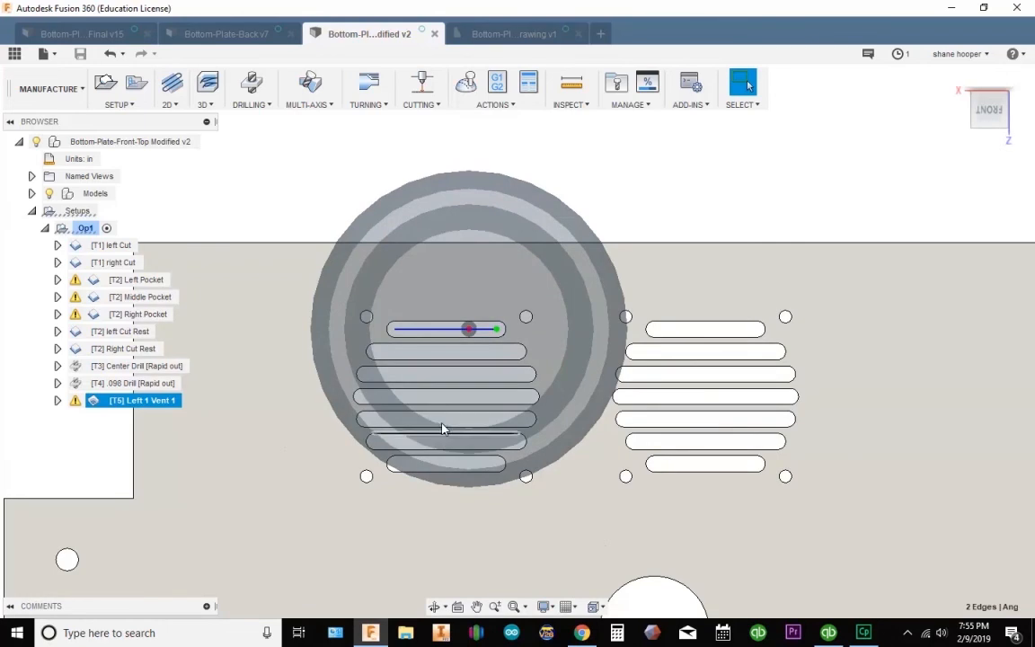
{"action": "scroll", "coordinate": [431, 414], "scroll_direction": "down", "scroll_amount": 5}
{"action": "scroll", "coordinate": [435, 365], "scroll_direction": "up", "scroll_amount": 1}
{"action": "middle_click_drag", "start_coordinate": [457, 386], "coordinate": [432, 332]}
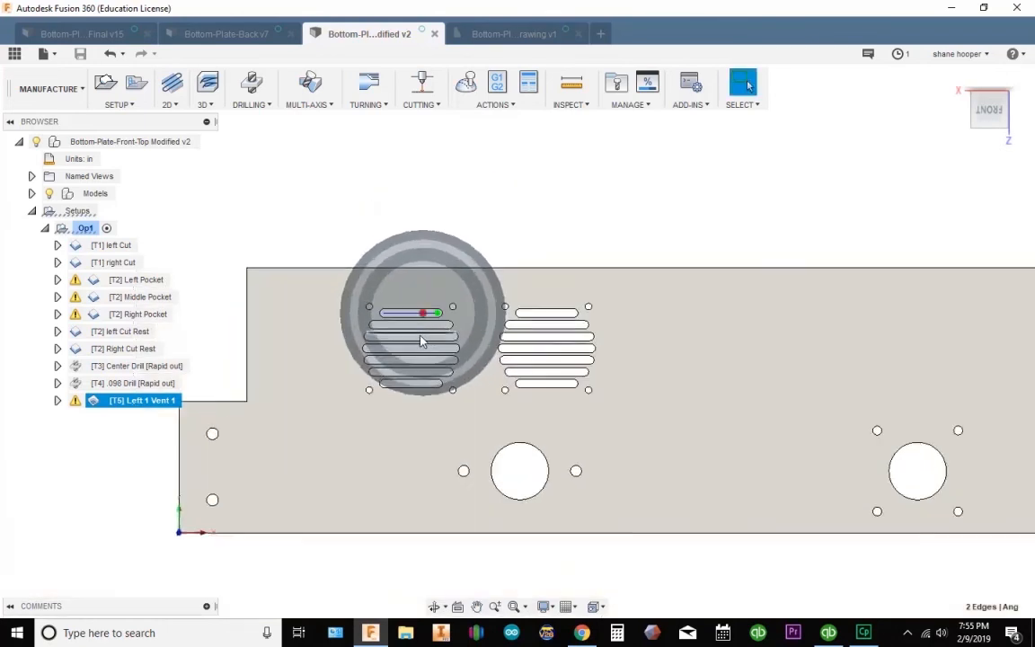
{"action": "scroll", "coordinate": [418, 337], "scroll_direction": "up", "scroll_amount": 2}
{"action": "scroll", "coordinate": [402, 339], "scroll_direction": "up", "scroll_amount": 3}
{"action": "scroll", "coordinate": [403, 345], "scroll_direction": "down", "scroll_amount": 1}
{"action": "middle_click_drag", "start_coordinate": [403, 345], "coordinate": [360, 355]}
{"action": "right_click", "coordinate": [138, 402]}
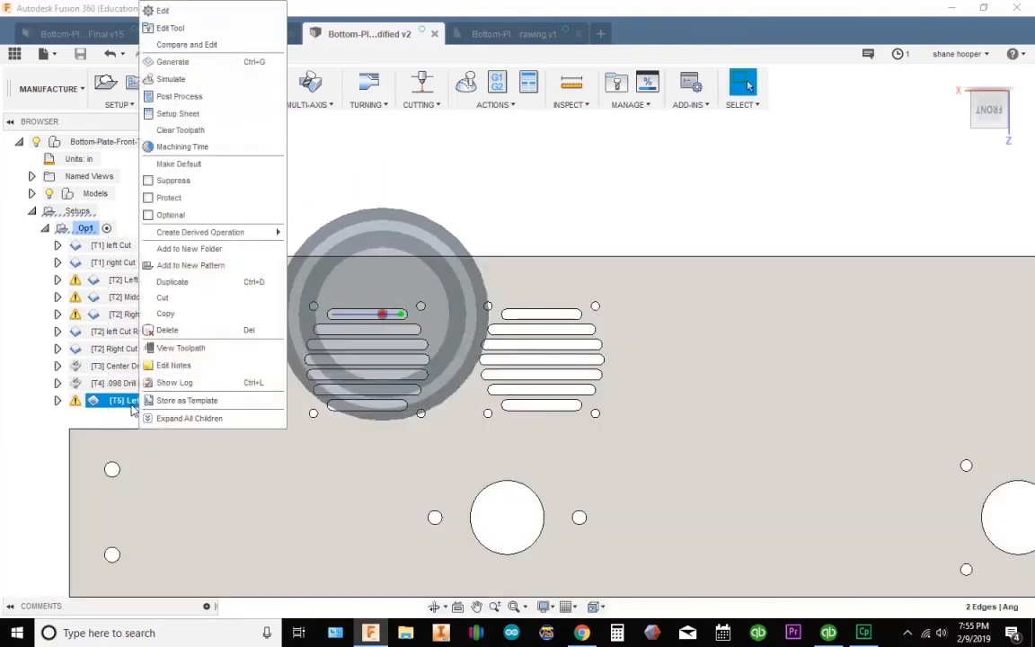
{"action": "left_click", "coordinate": [397, 185]}
{"action": "scroll", "coordinate": [390, 316], "scroll_direction": "up", "scroll_amount": 3}
{"action": "scroll", "coordinate": [367, 337], "scroll_direction": "down", "scroll_amount": 4}
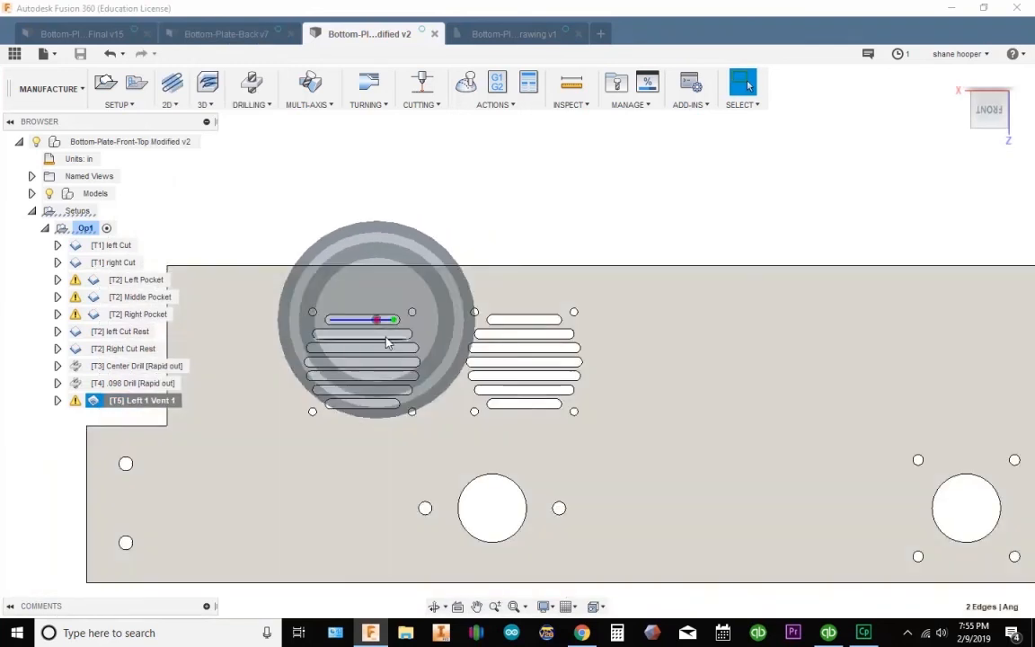
Step: Duplicate the Left 1 Vent 1 operation twice and its copy Left 1 Vent 1 (2) once
{"action": "right_click", "coordinate": [124, 407]}
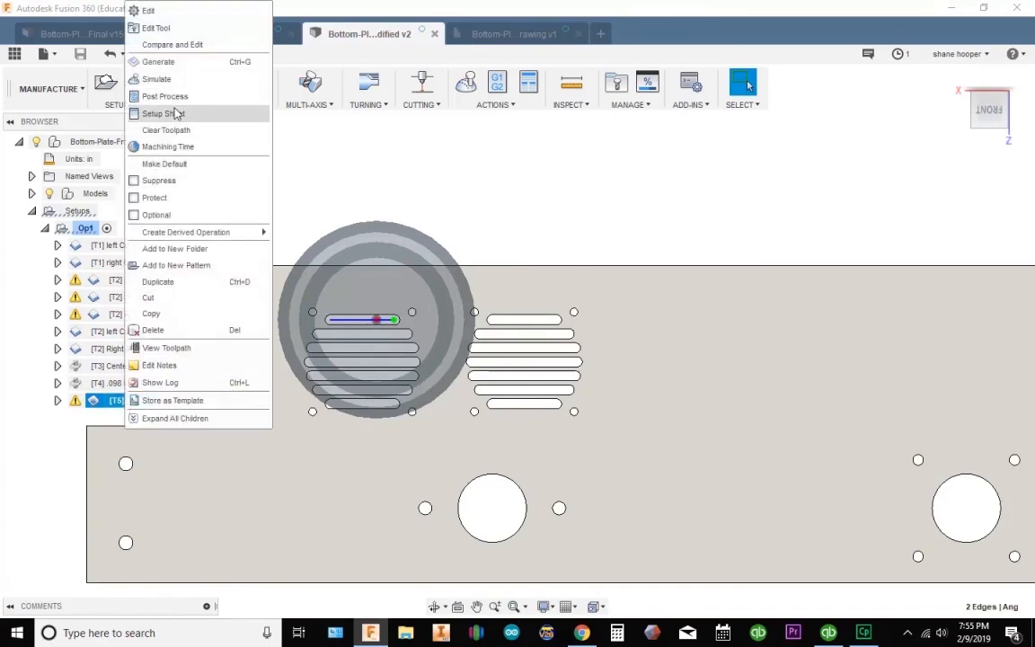
{"action": "left_click", "coordinate": [182, 282]}
{"action": "right_click", "coordinate": [134, 400]}
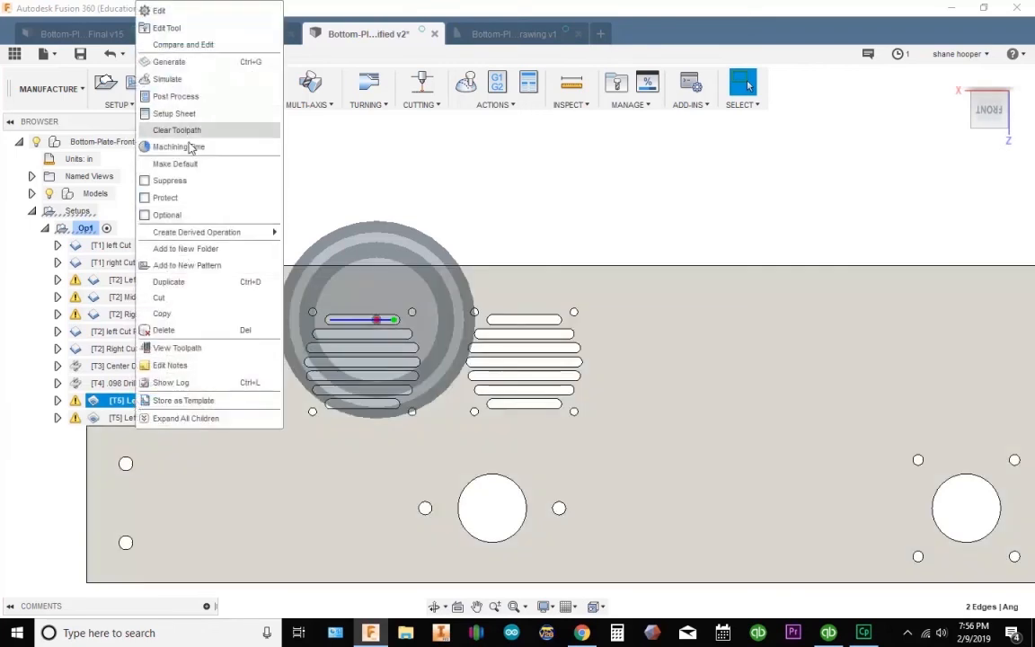
{"action": "left_click", "coordinate": [179, 281]}
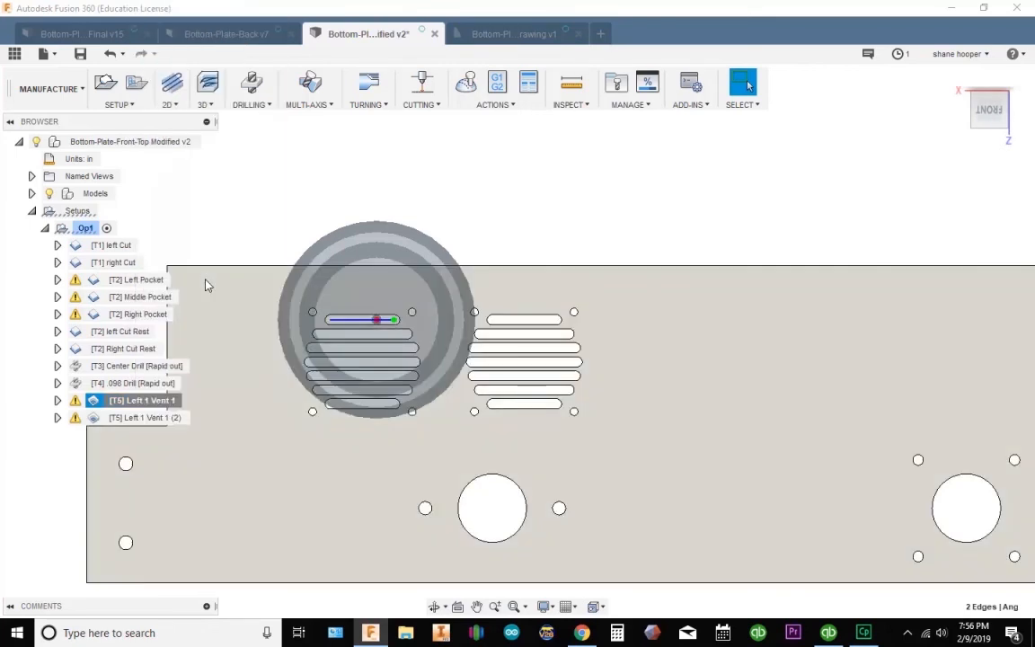
{"action": "left_click", "coordinate": [144, 435]}
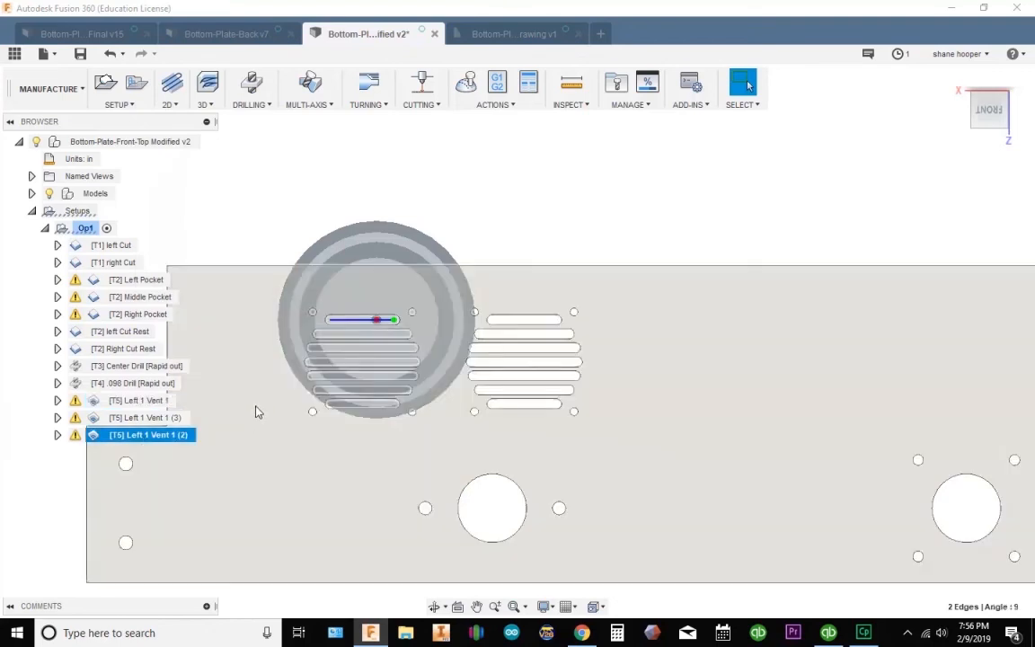
{"action": "key", "text": "ctrl+d"}
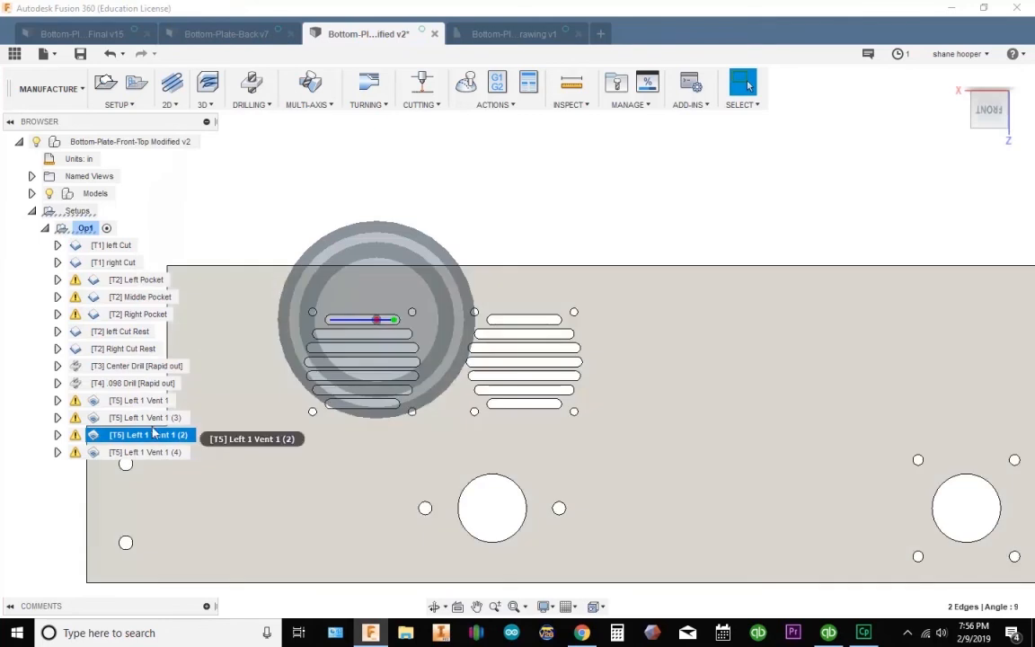
Step: Duplicate the Left 1 Vent 1 (4) operation three times and clear the selection
{"action": "left_click", "coordinate": [141, 402]}
{"action": "left_click", "coordinate": [145, 420]}
{"action": "left_click", "coordinate": [143, 435]}
{"action": "left_click", "coordinate": [148, 453]}
{"action": "key", "text": "ctrl+d"}
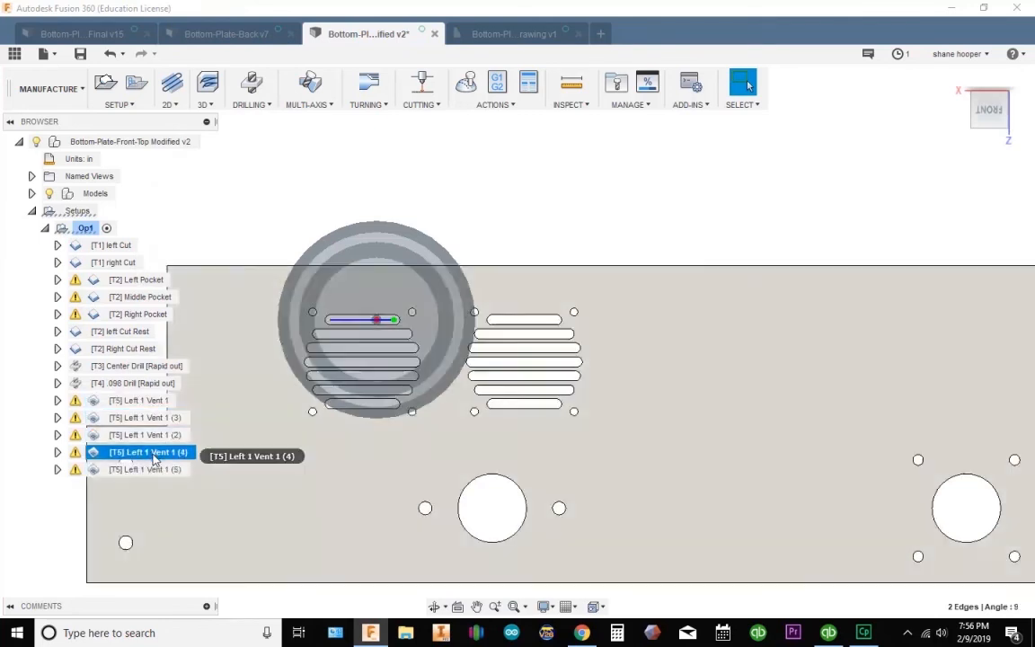
{"action": "key", "text": "ctrl+d"}
{"action": "key", "text": "ctrl+d"}
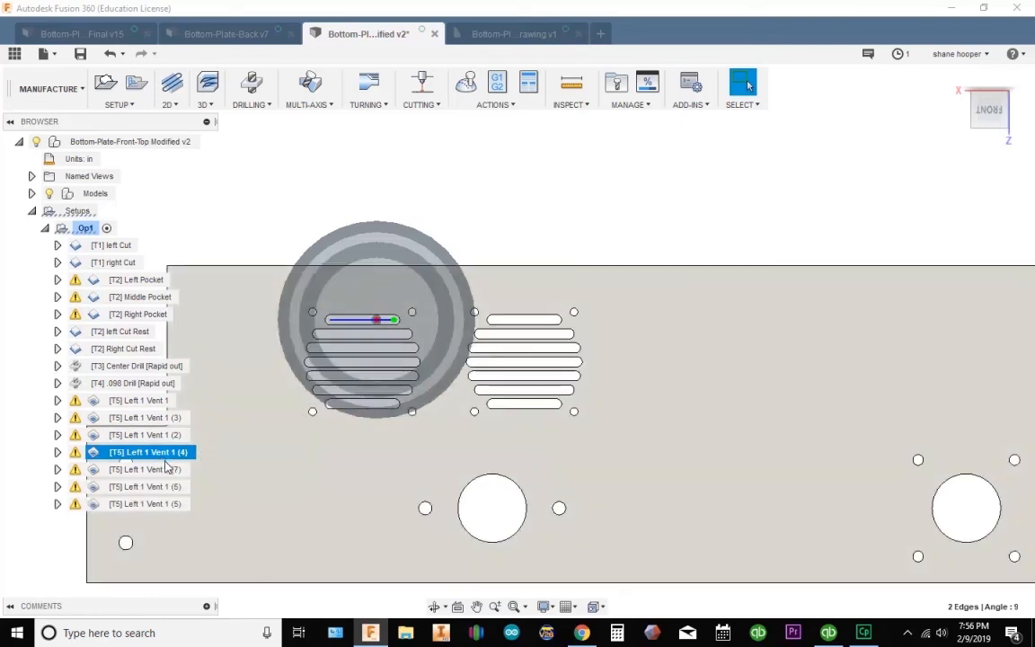
{"action": "left_click", "coordinate": [314, 414]}
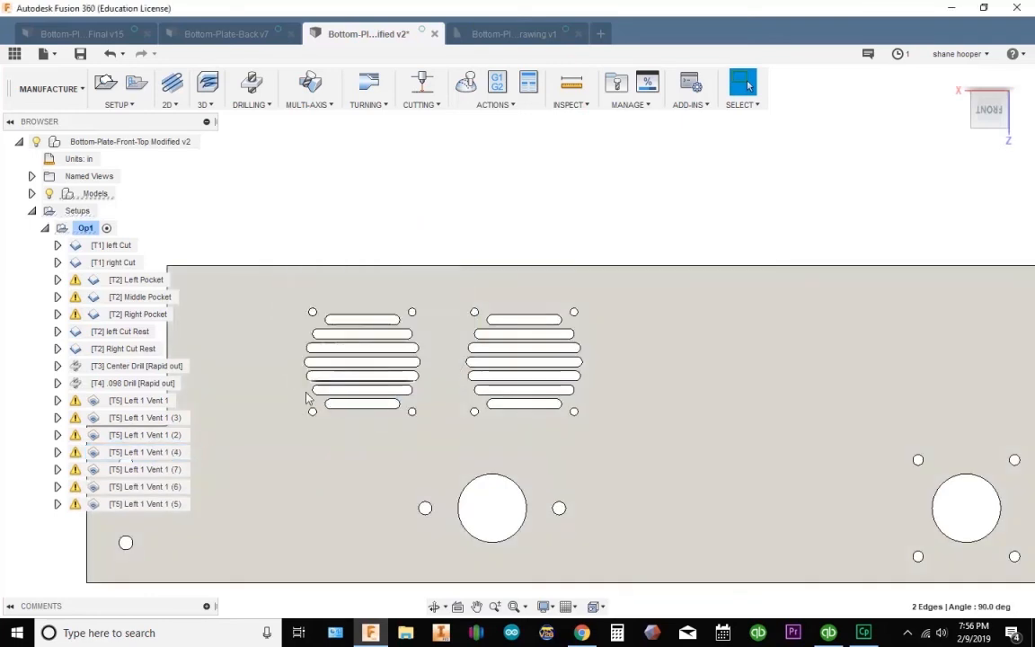
Step: Rename the Left 1 Vent 1 (3) operation as Left 1 Vent 2
{"action": "left_click", "coordinate": [144, 418]}
{"action": "right_click", "coordinate": [144, 421]}
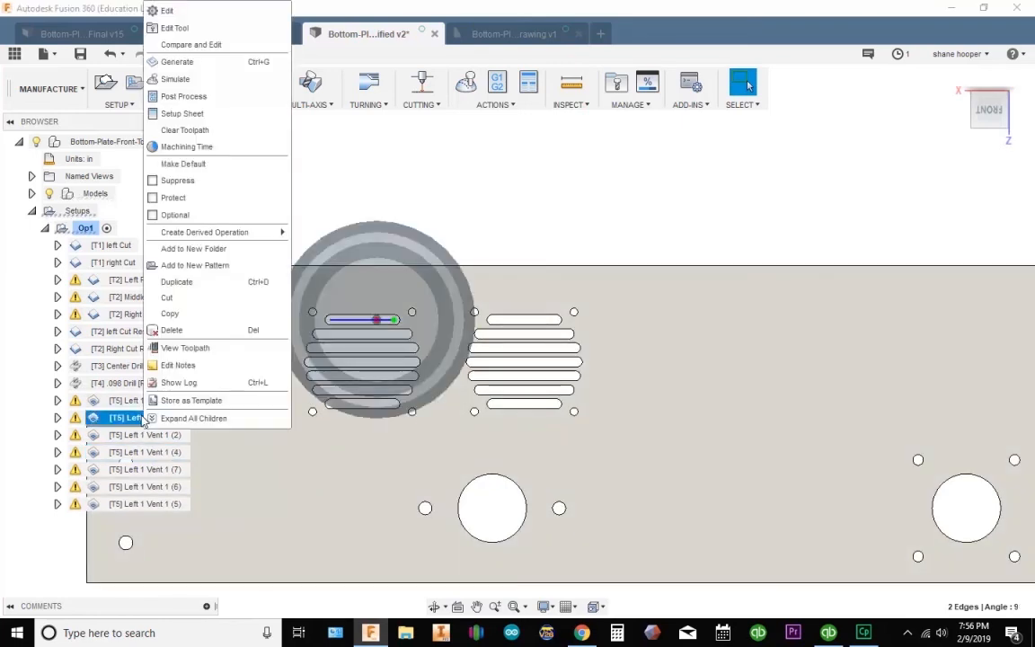
{"action": "left_click", "coordinate": [133, 423]}
{"action": "left_click", "coordinate": [179, 418]}
{"action": "left_click", "coordinate": [184, 416]}
{"action": "key", "text": "BackSpace"}
{"action": "key", "text": "BackSpace"}
{"action": "key", "text": "BackSpace"}
{"action": "key", "text": "BackSpace"}
{"action": "key", "text": "BackSpace"}
{"action": "type", "text": "2"}
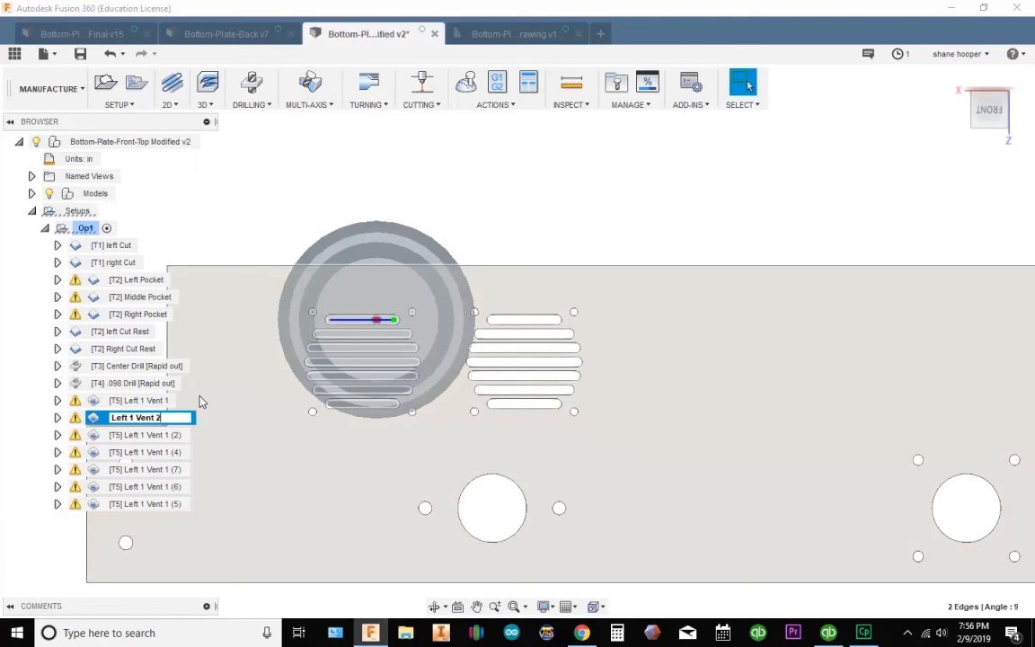
{"action": "key", "text": "Return"}
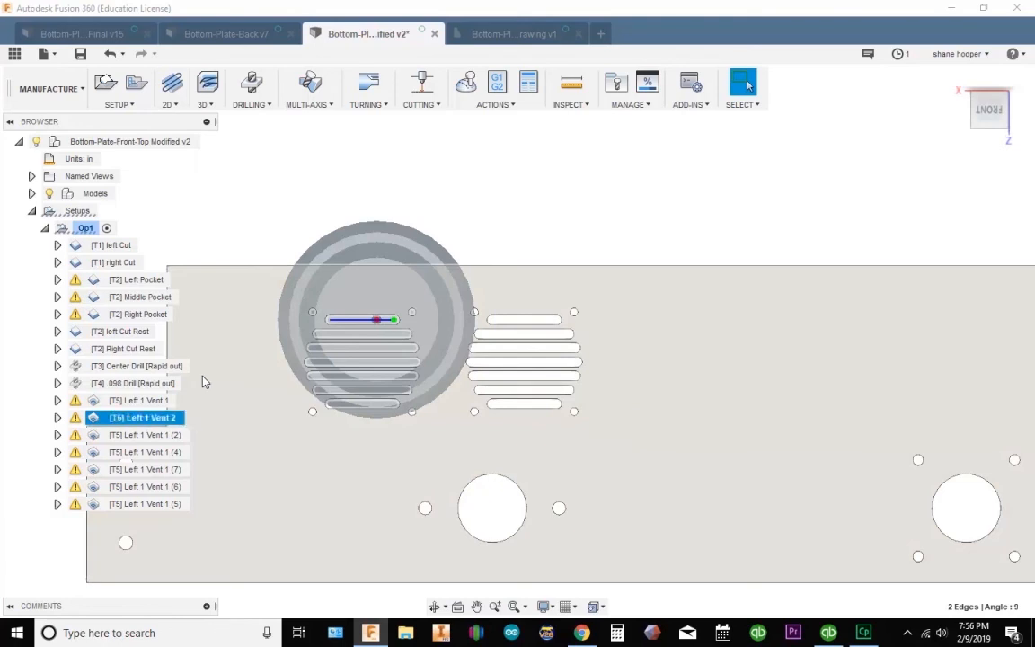